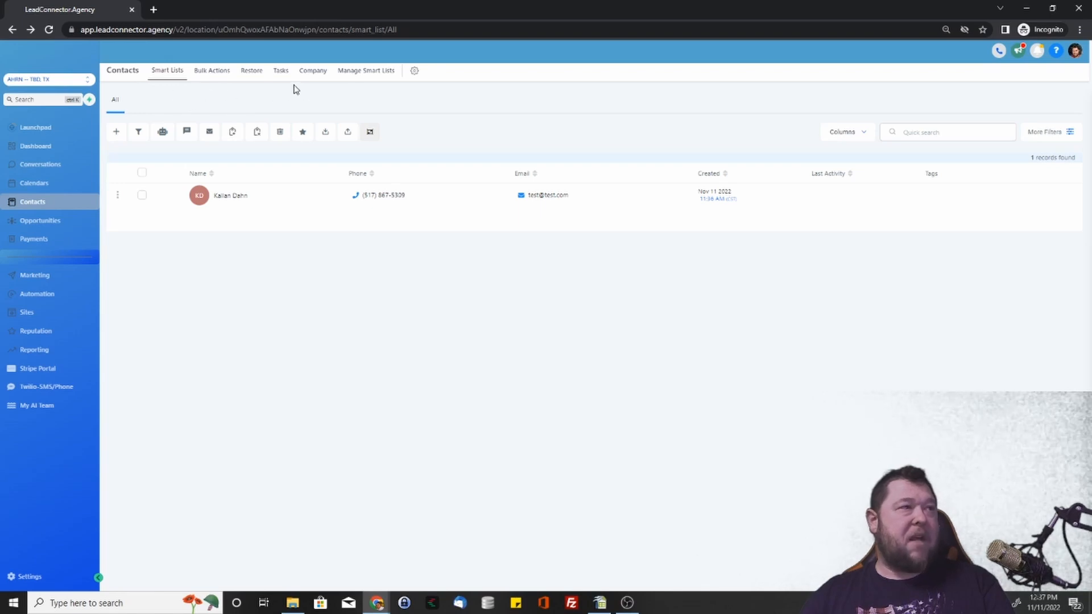
Browse the Bulk Actions history and the empty Restore page, ending on the empty Tasks list.
{"action": "left_click", "coordinate": [222, 75]}
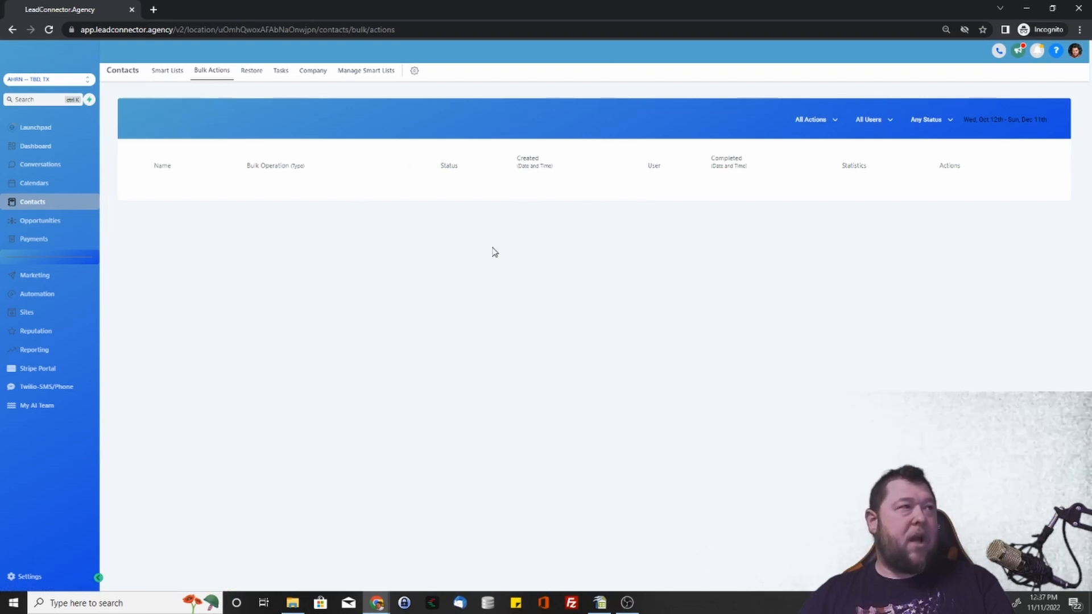
{"action": "left_click", "coordinate": [256, 75]}
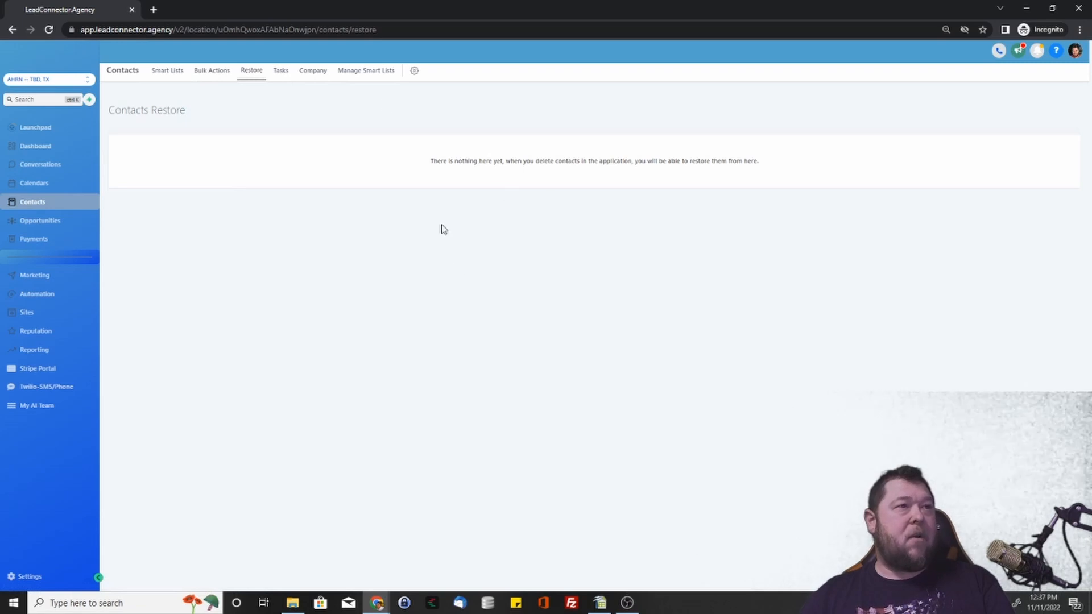
{"action": "left_click", "coordinate": [278, 71]}
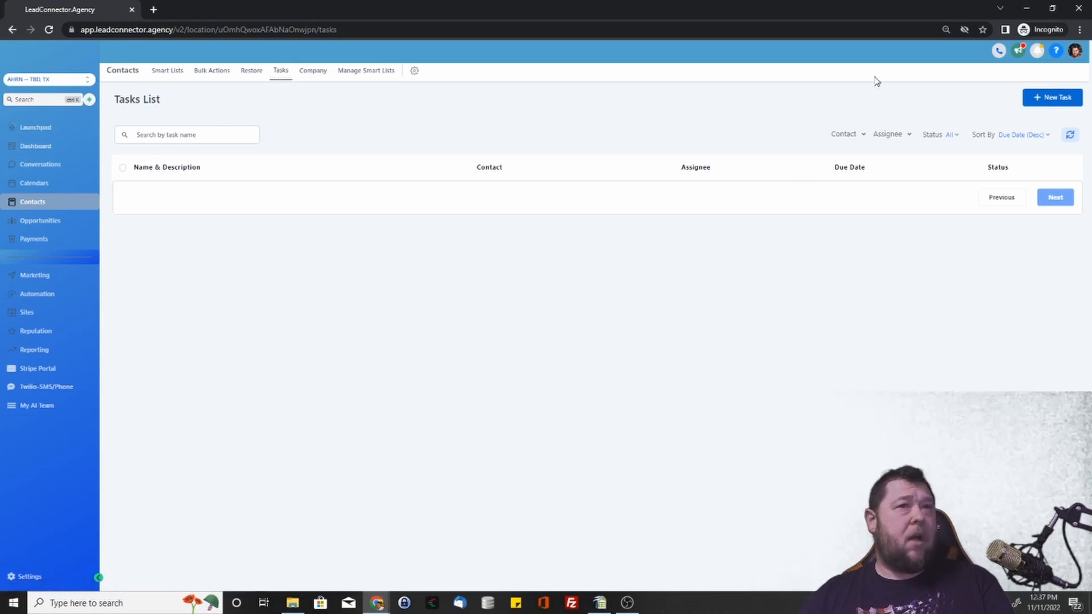
Start a new task titled 'test' with description 'test', leaving the assignee empty.
{"action": "left_click", "coordinate": [1052, 99]}
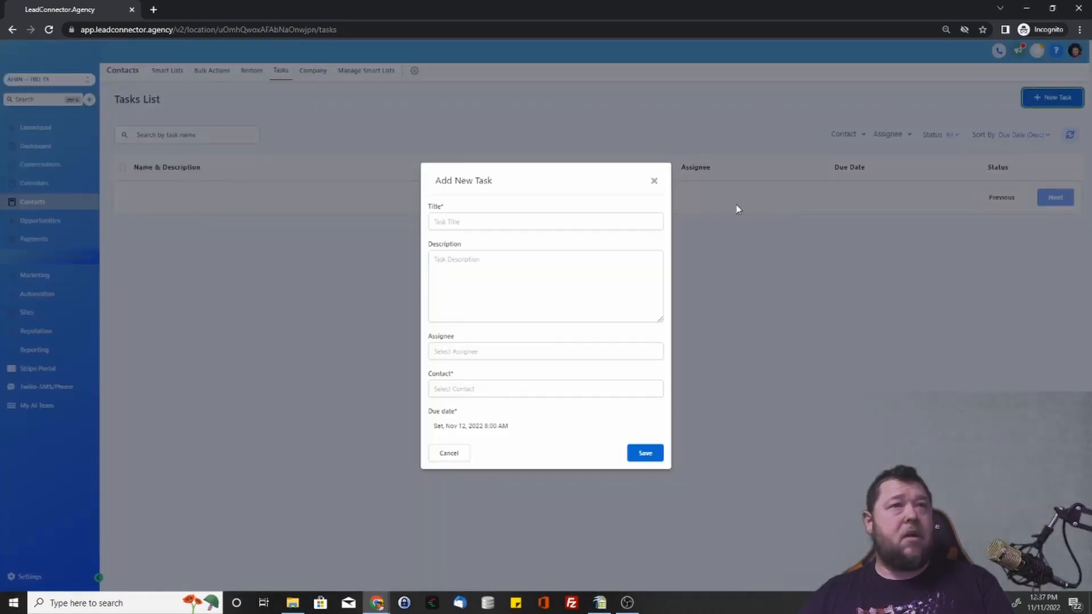
{"action": "left_click", "coordinate": [580, 220]}
{"action": "type", "text": "test"}
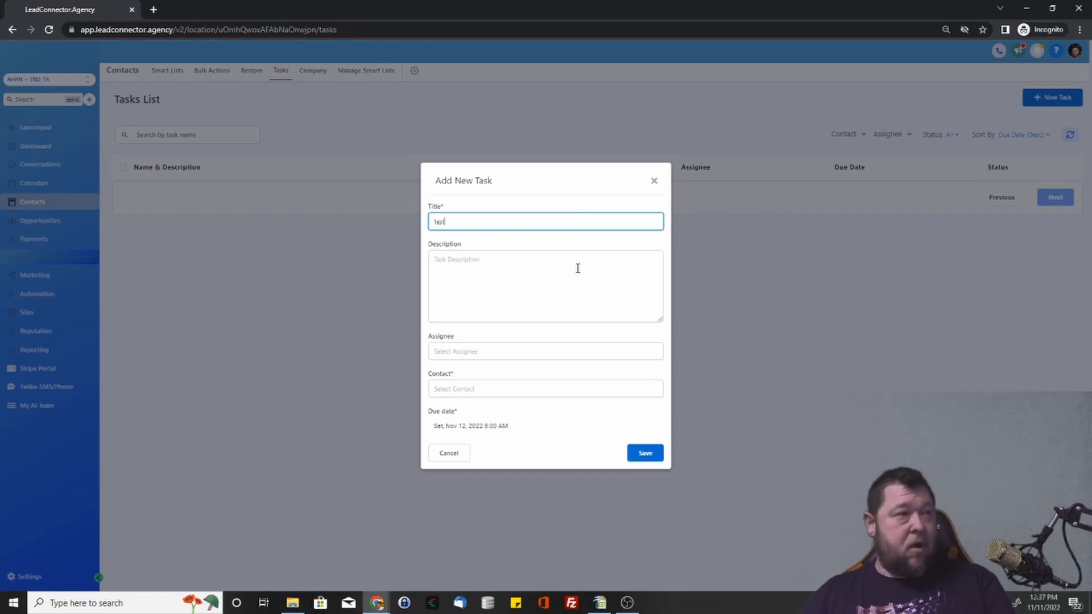
{"action": "left_click", "coordinate": [578, 268]}
{"action": "type", "text": "test"}
{"action": "left_click", "coordinate": [522, 350]}
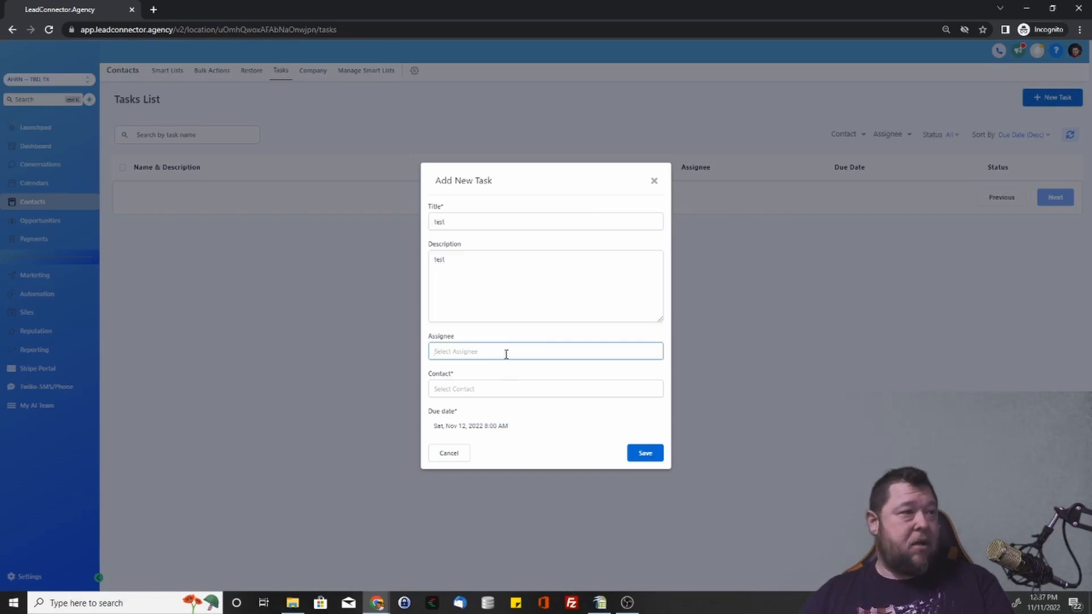
{"action": "type", "text": "kal"}
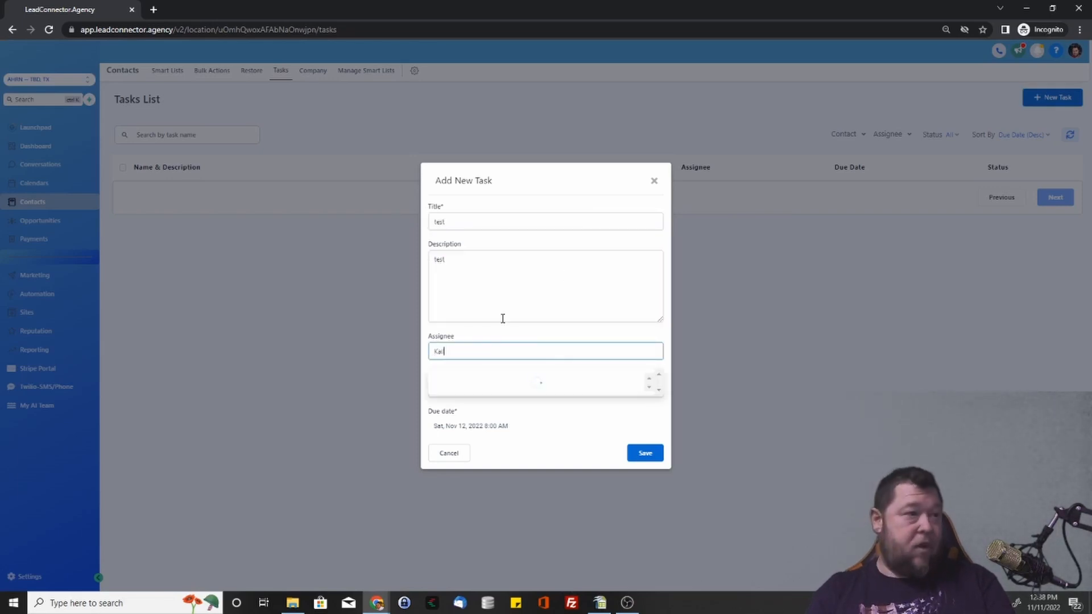
{"action": "type", "text": "lan"}
{"action": "key", "text": "ctrl+a"}
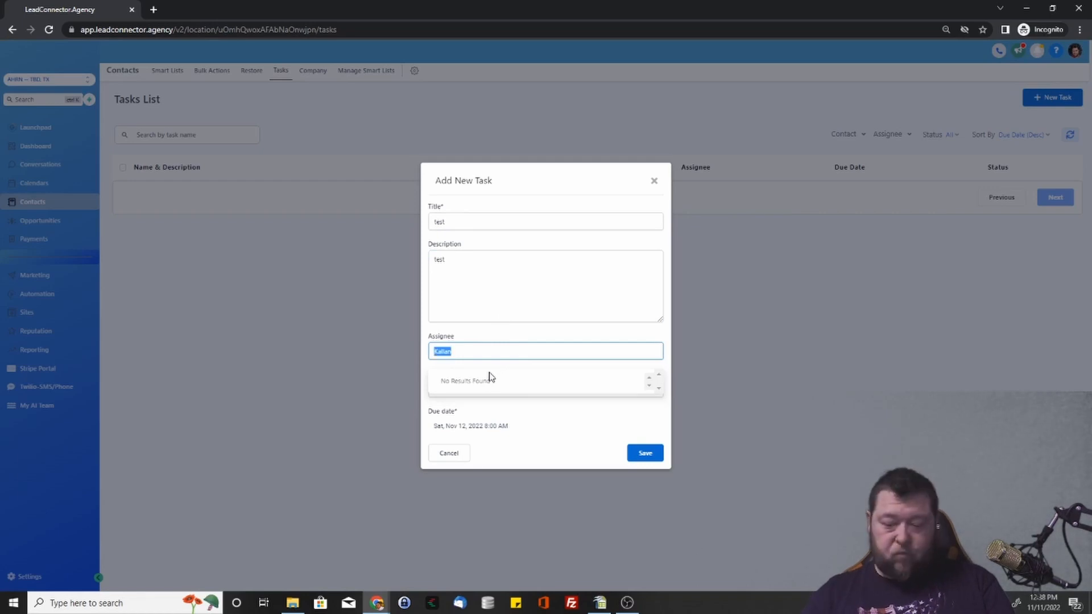
{"action": "key", "text": "BackSpace"}
Link the task to the demo contact and save it, due Nov 12, 2022.
{"action": "left_click", "coordinate": [495, 390]}
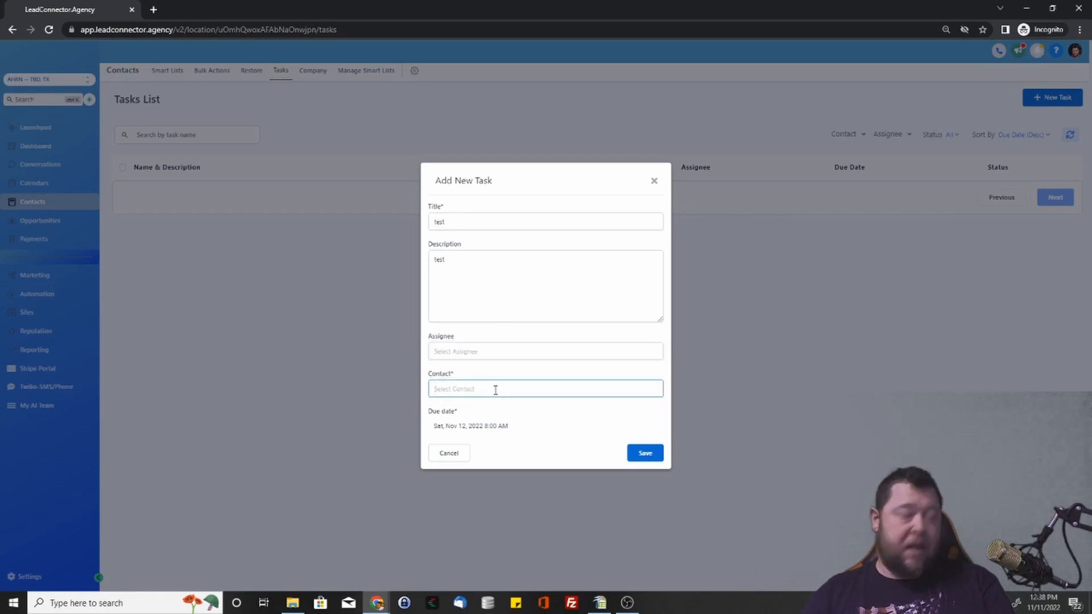
{"action": "type", "text": "Kalina"}
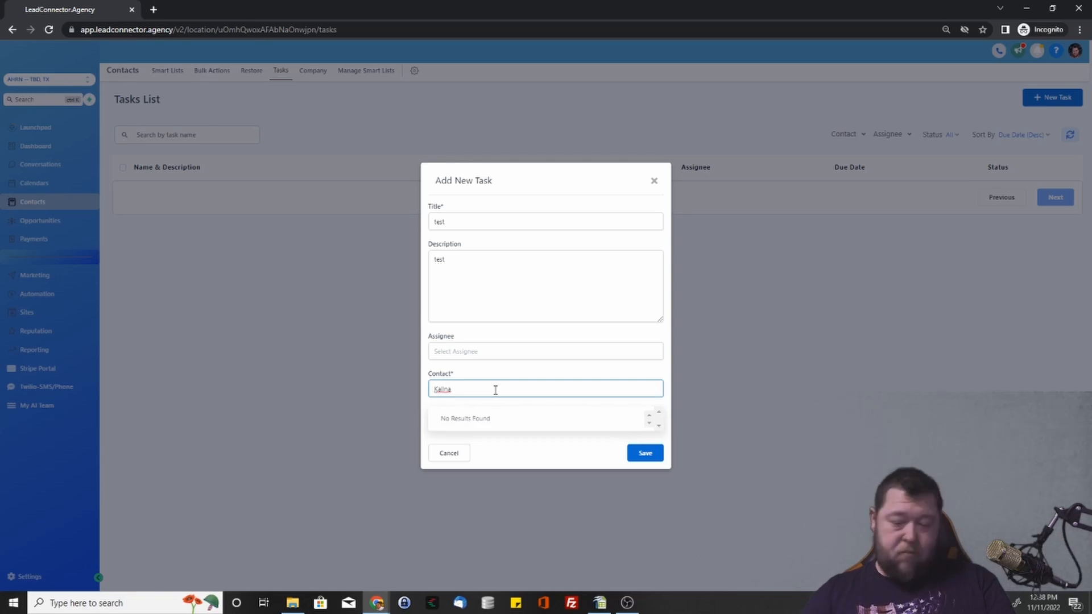
{"action": "key", "text": "BackSpace"}
{"action": "key", "text": "BackSpace"}
{"action": "type", "text": "an"}
{"action": "left_click", "coordinate": [487, 416]}
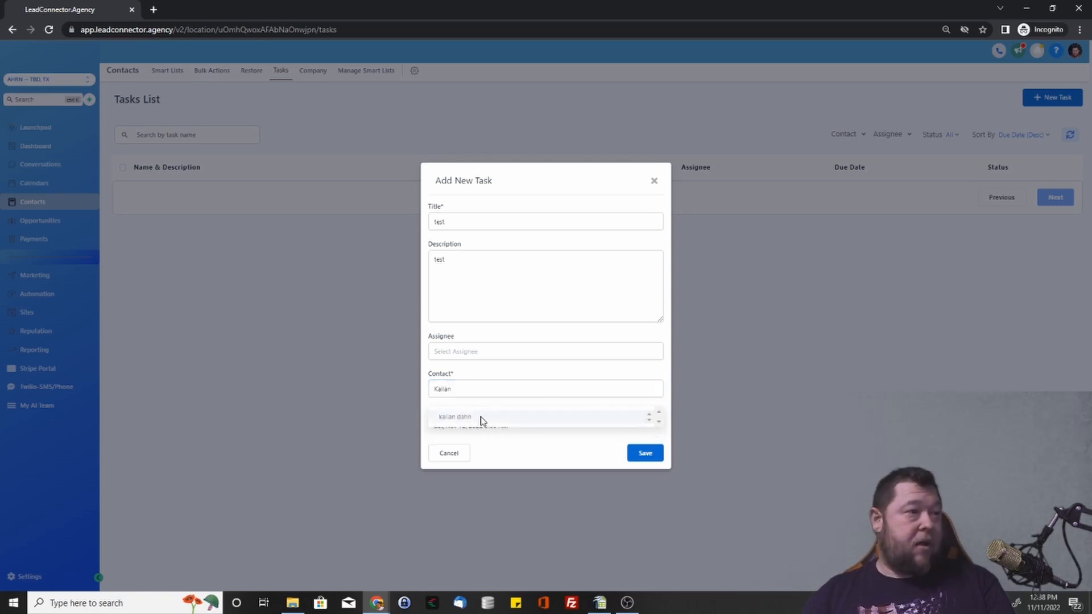
{"action": "left_click", "coordinate": [491, 352]}
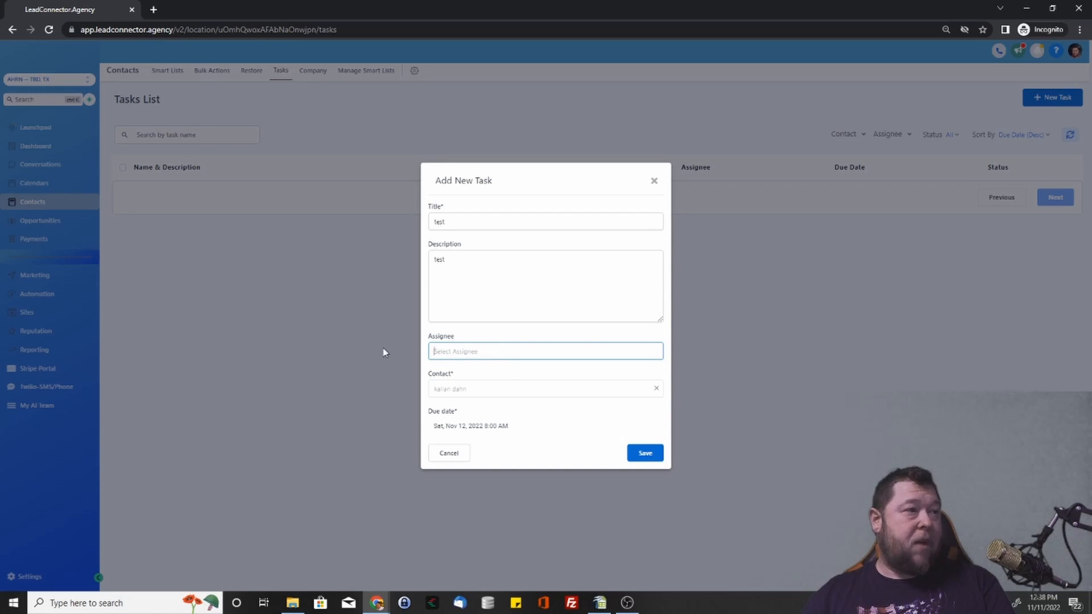
{"action": "left_click", "coordinate": [631, 454]}
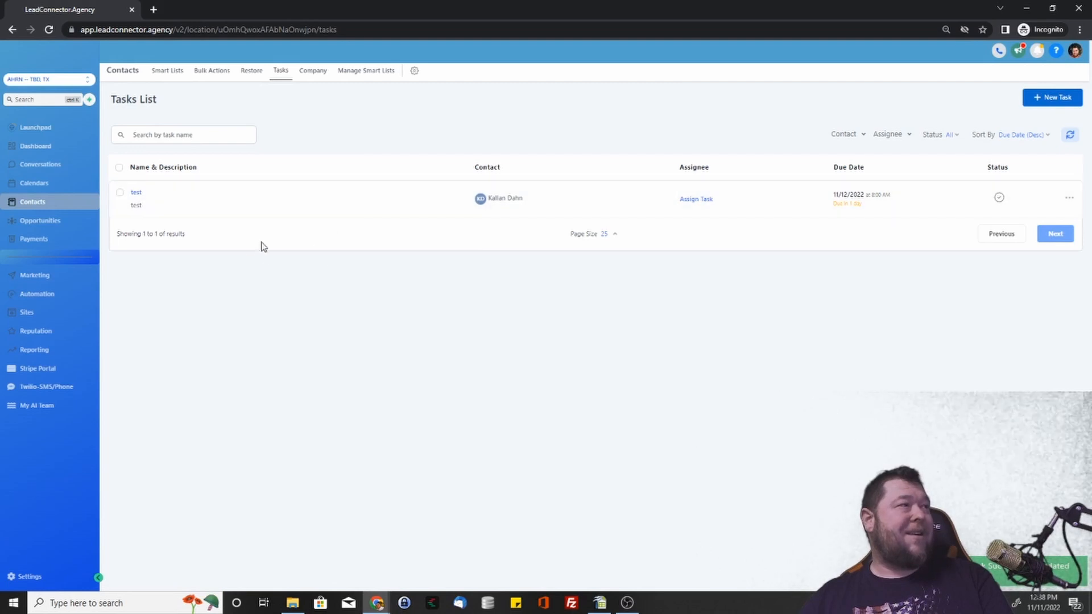
On the dashboard, review the task filters and mark the test task completed.
{"action": "left_click", "coordinate": [44, 153]}
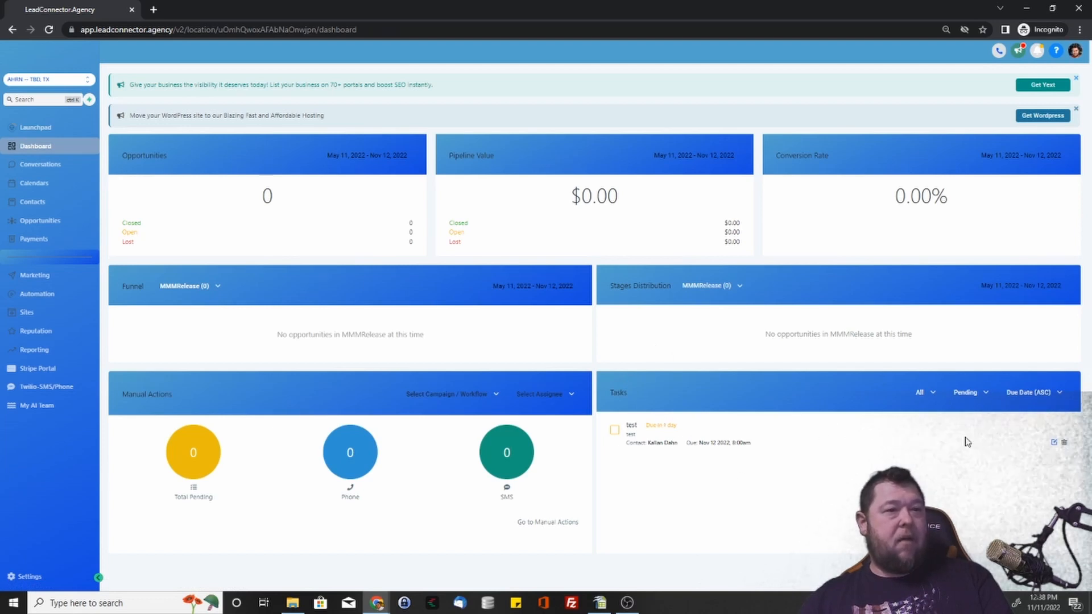
{"action": "left_click", "coordinate": [933, 393]}
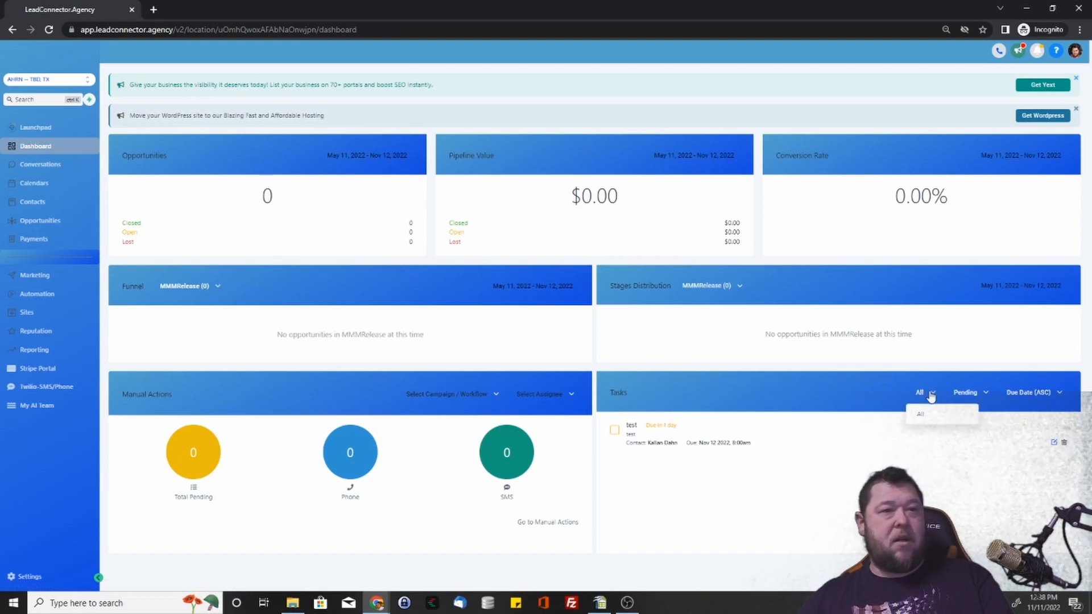
{"action": "left_click", "coordinate": [965, 392]}
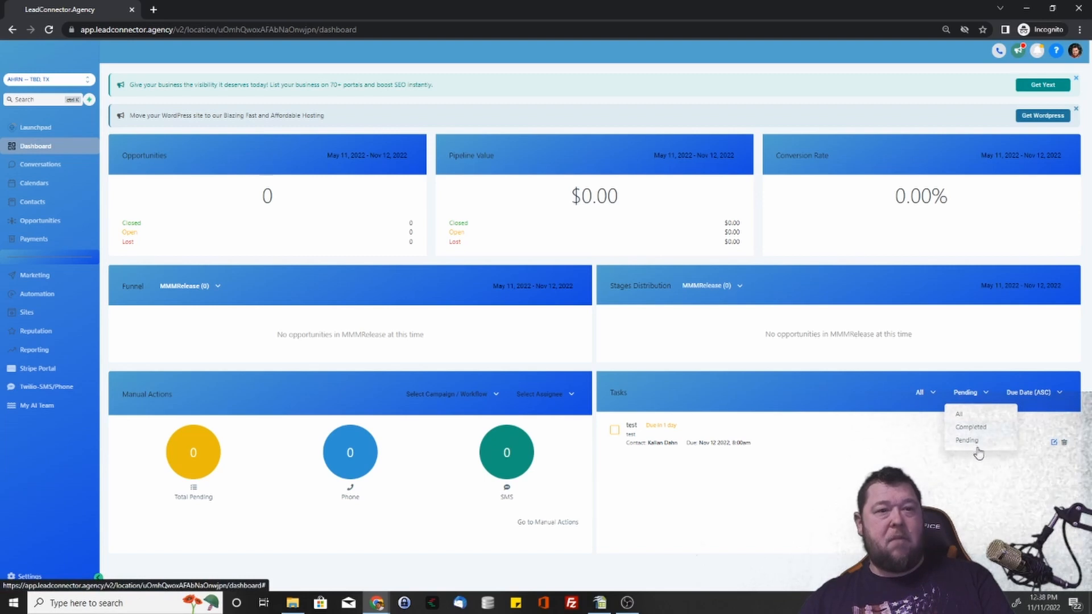
{"action": "left_click", "coordinate": [1030, 393]}
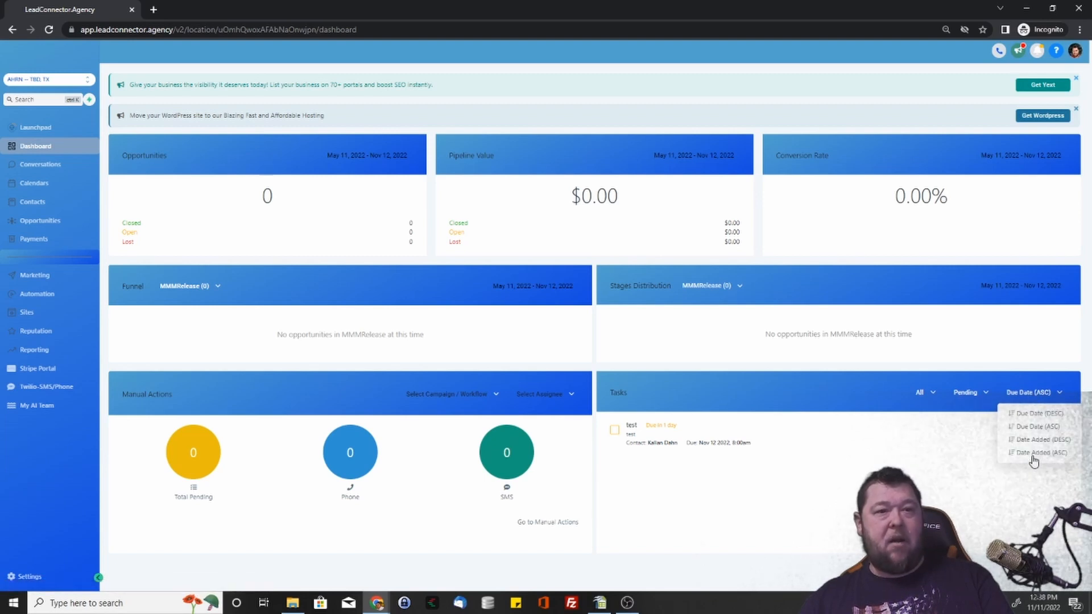
{"action": "left_click", "coordinate": [881, 395]}
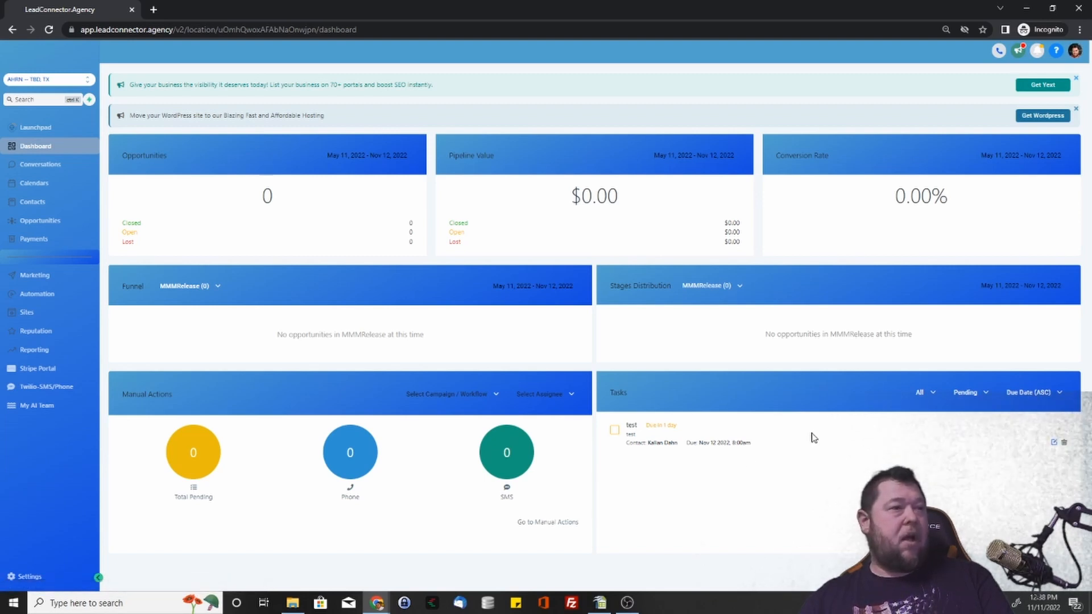
{"action": "left_click", "coordinate": [616, 432]}
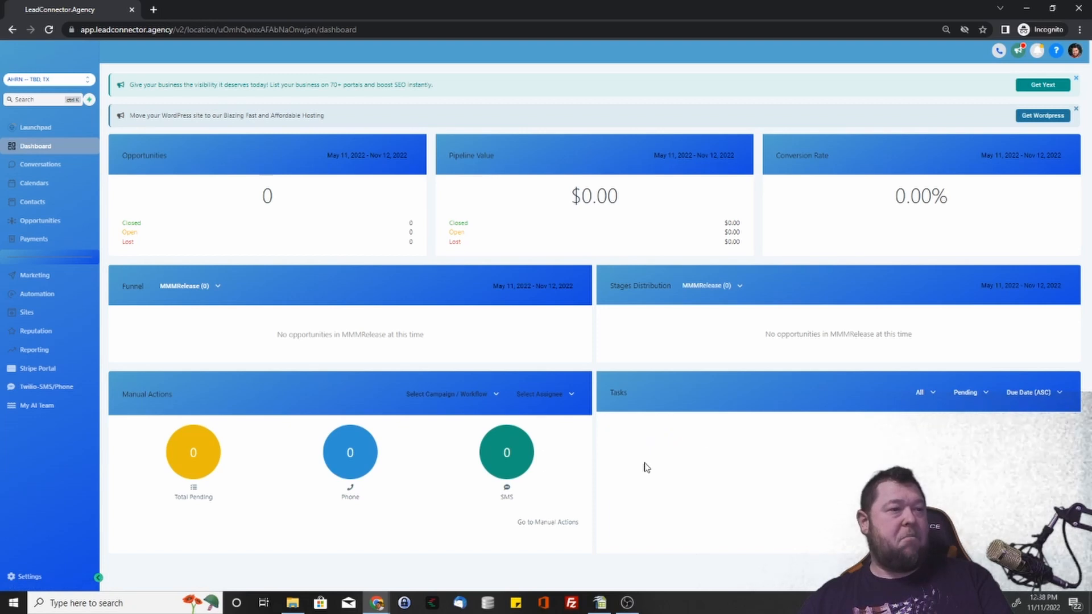
Set the test task back to pending from the Contacts task list.
{"action": "left_click", "coordinate": [37, 202]}
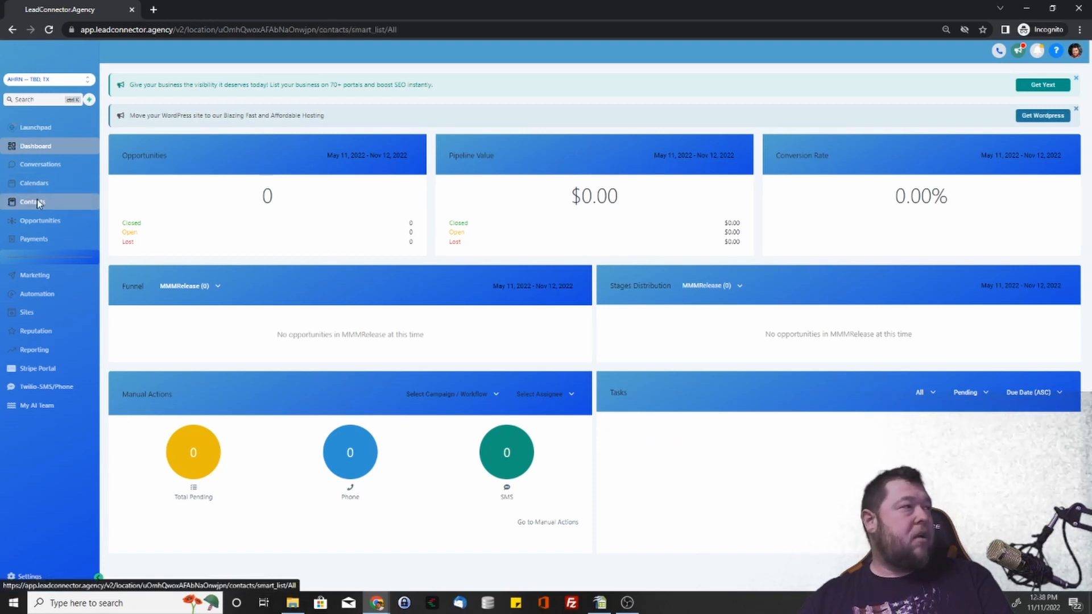
{"action": "left_click", "coordinate": [281, 73]}
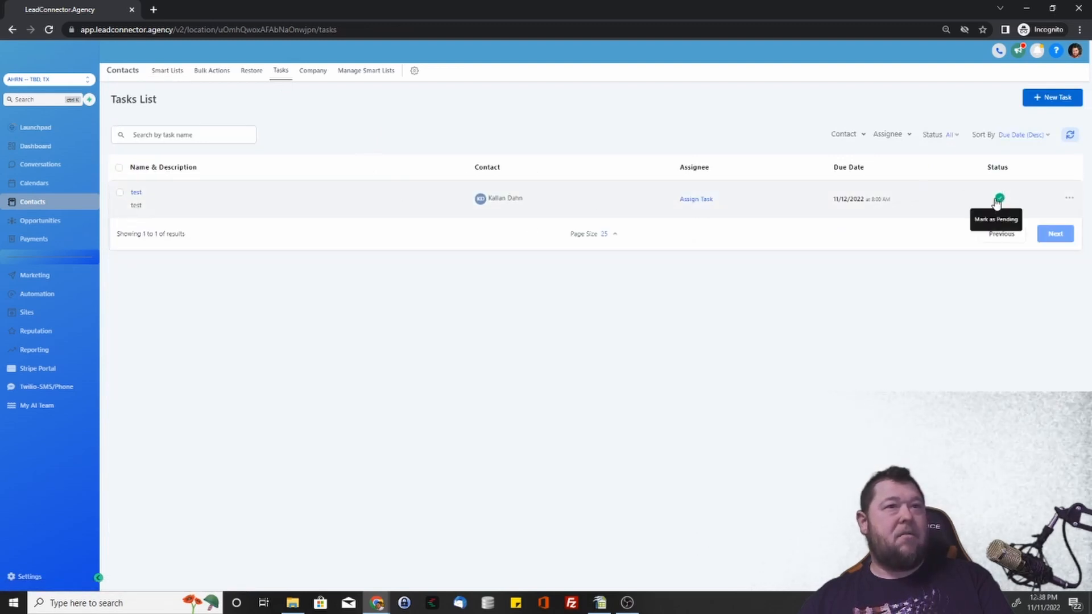
{"action": "left_click", "coordinate": [1072, 201]}
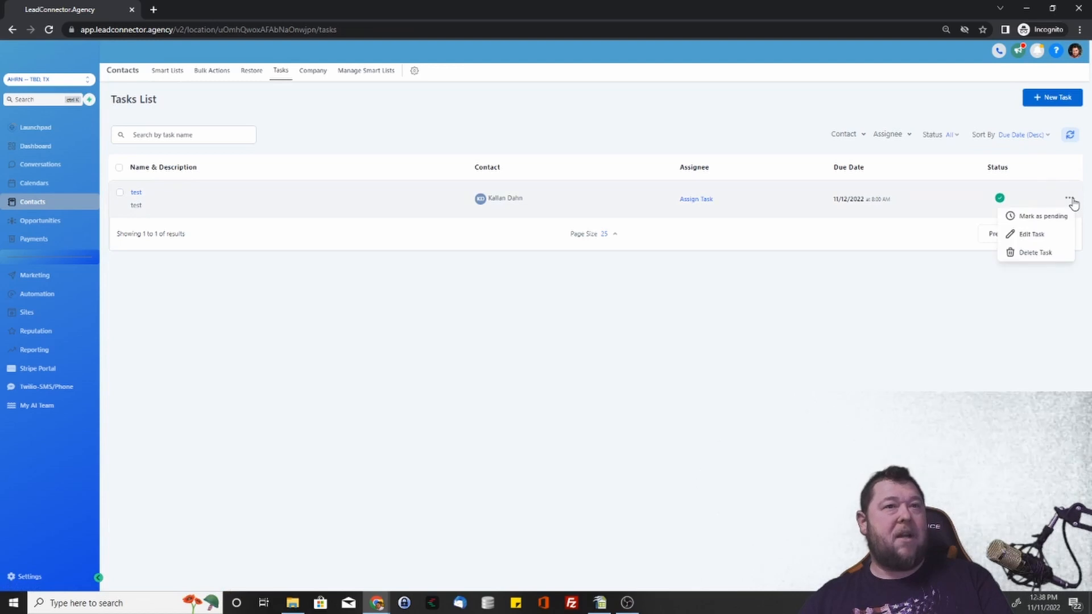
{"action": "left_click", "coordinate": [1045, 221]}
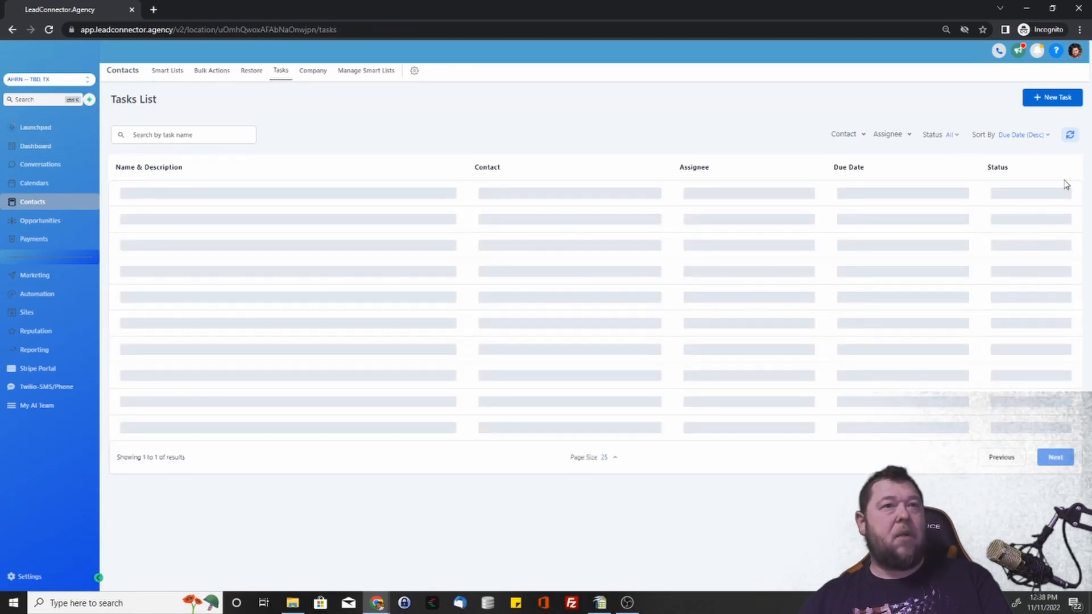
Add a new company from saved autofill name, email and address, then return to contacts.
{"action": "left_click", "coordinate": [312, 72]}
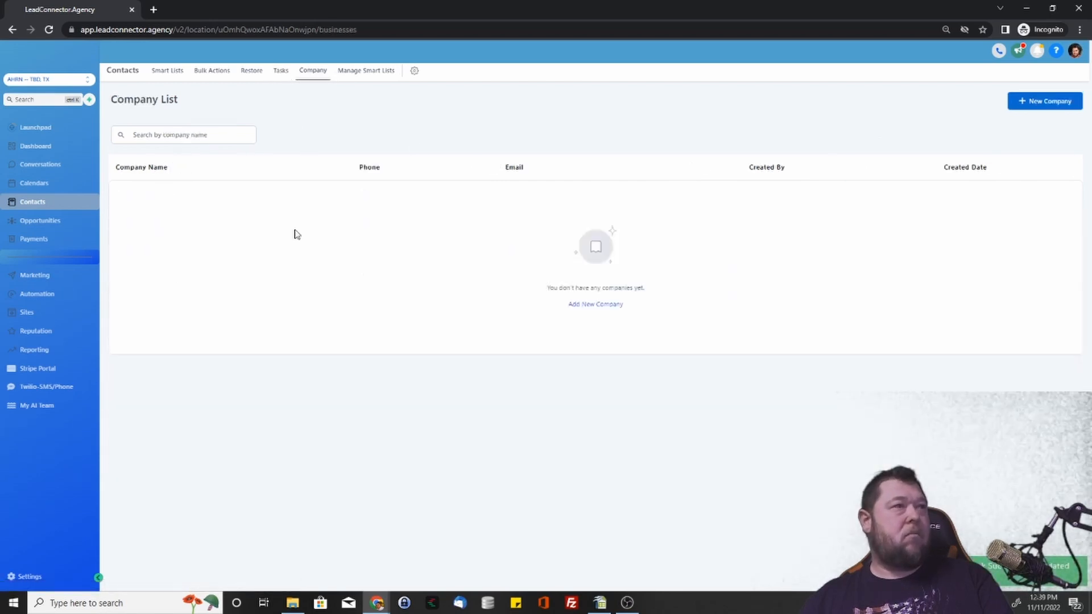
{"action": "left_click", "coordinate": [583, 308]}
{"action": "left_click", "coordinate": [482, 228]}
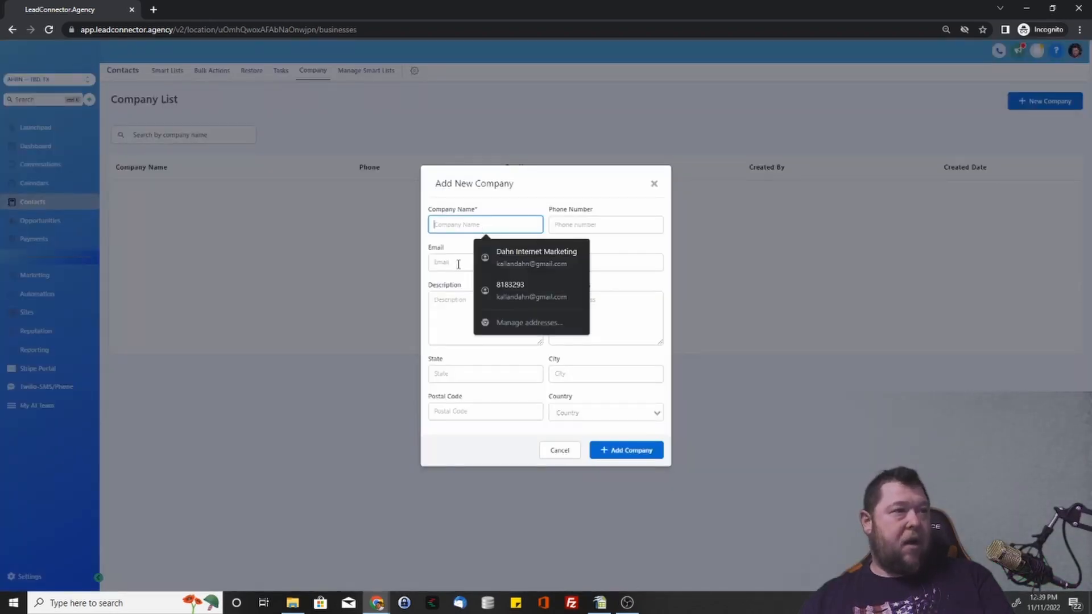
{"action": "left_click", "coordinate": [490, 259]}
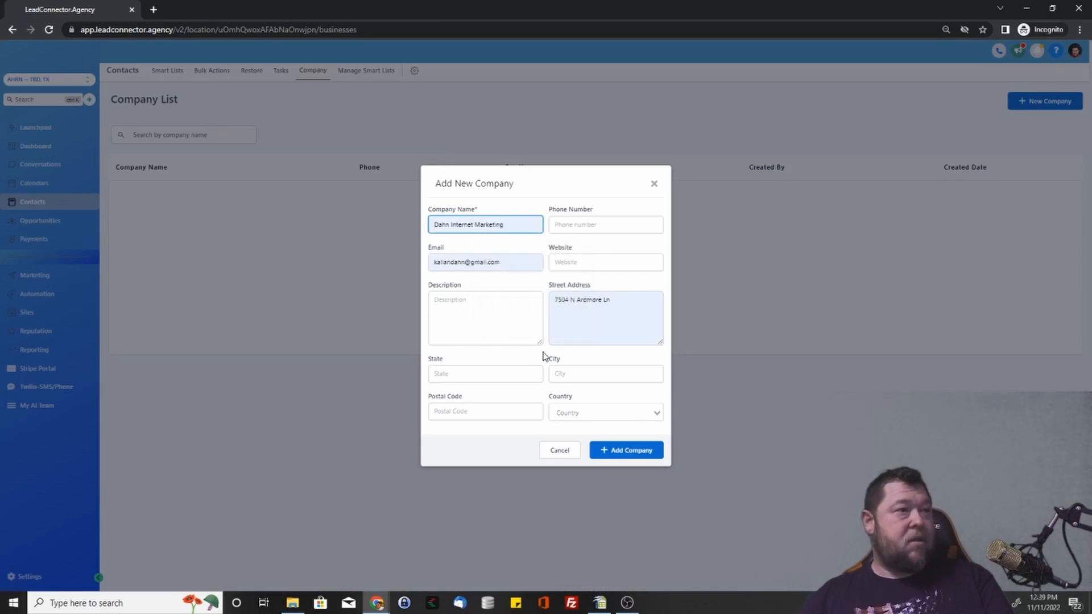
{"action": "left_click", "coordinate": [621, 449]}
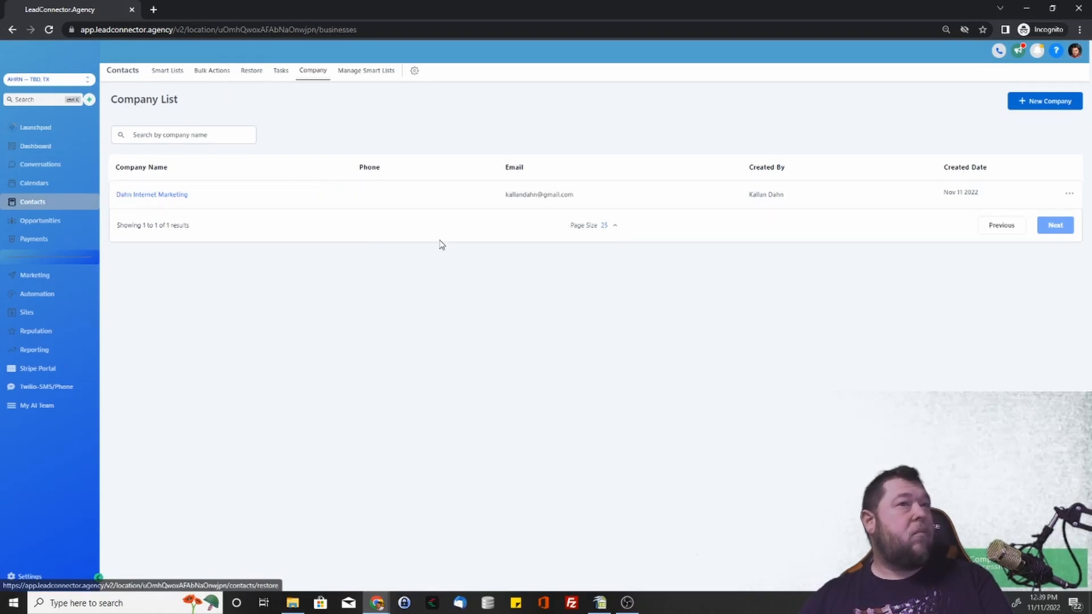
{"action": "left_click", "coordinate": [1070, 195]}
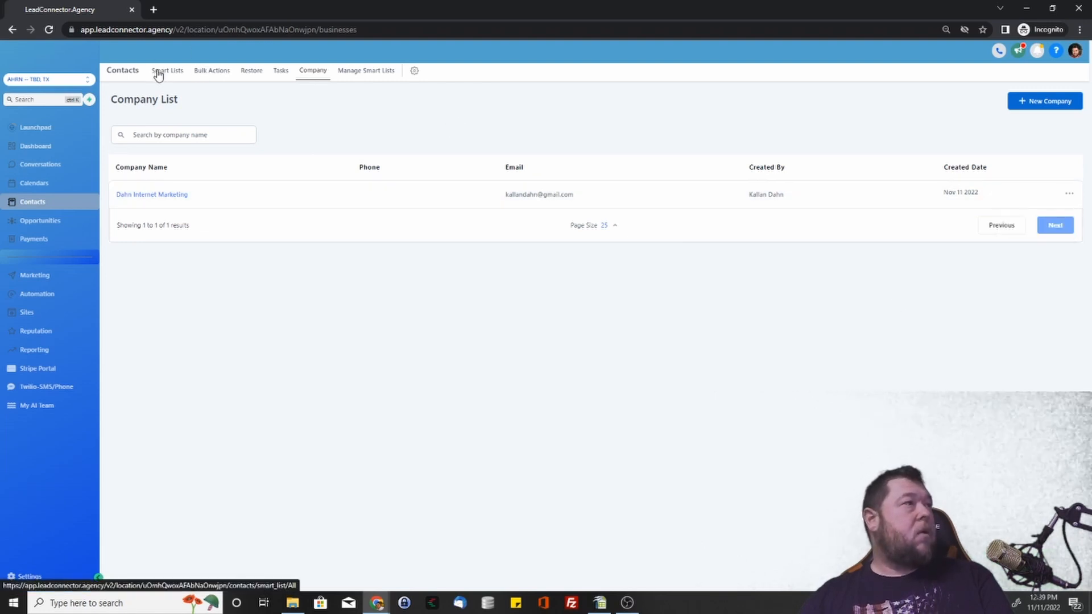
{"action": "left_click", "coordinate": [159, 72]}
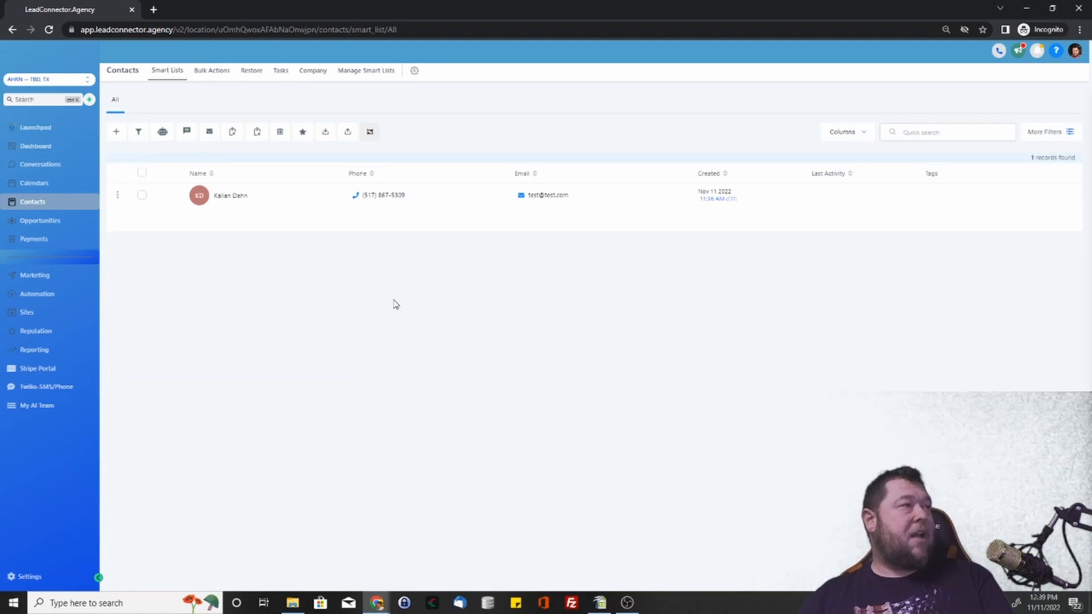
Open the contact's record, expand General Info and start entering the business name.
{"action": "left_click", "coordinate": [233, 196]}
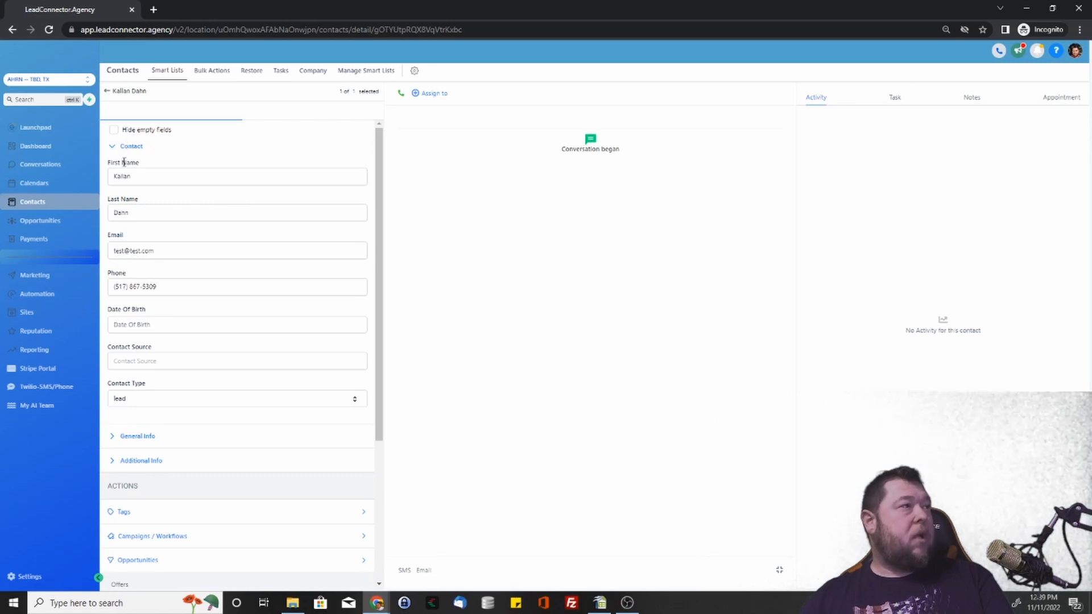
{"action": "scroll", "coordinate": [136, 336], "scroll_direction": "down", "scroll_amount": 2}
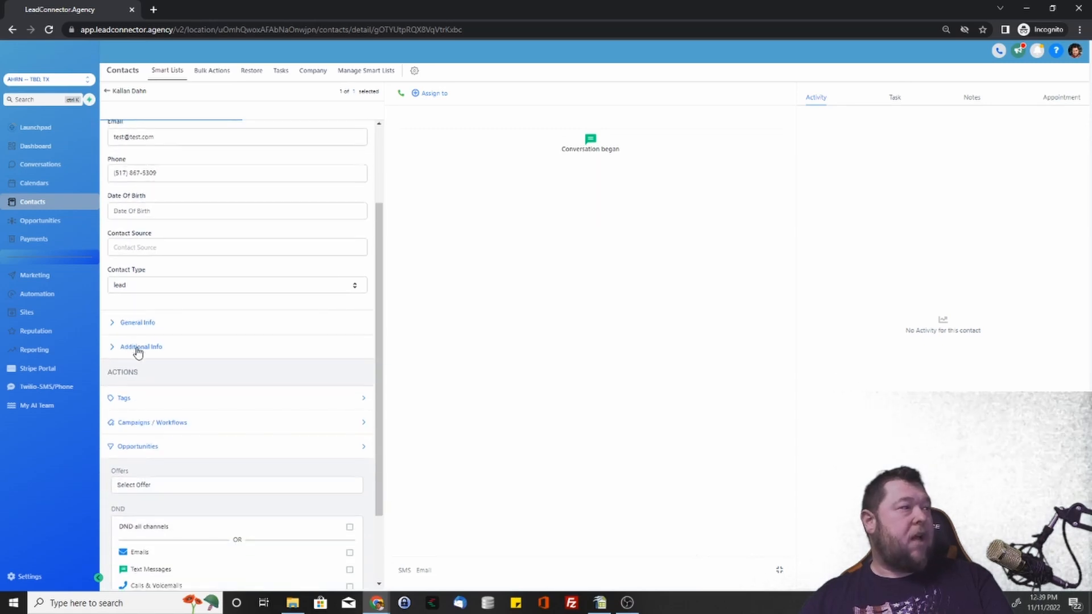
{"action": "left_click", "coordinate": [113, 327]}
{"action": "scroll", "coordinate": [137, 380], "scroll_direction": "down", "scroll_amount": 2}
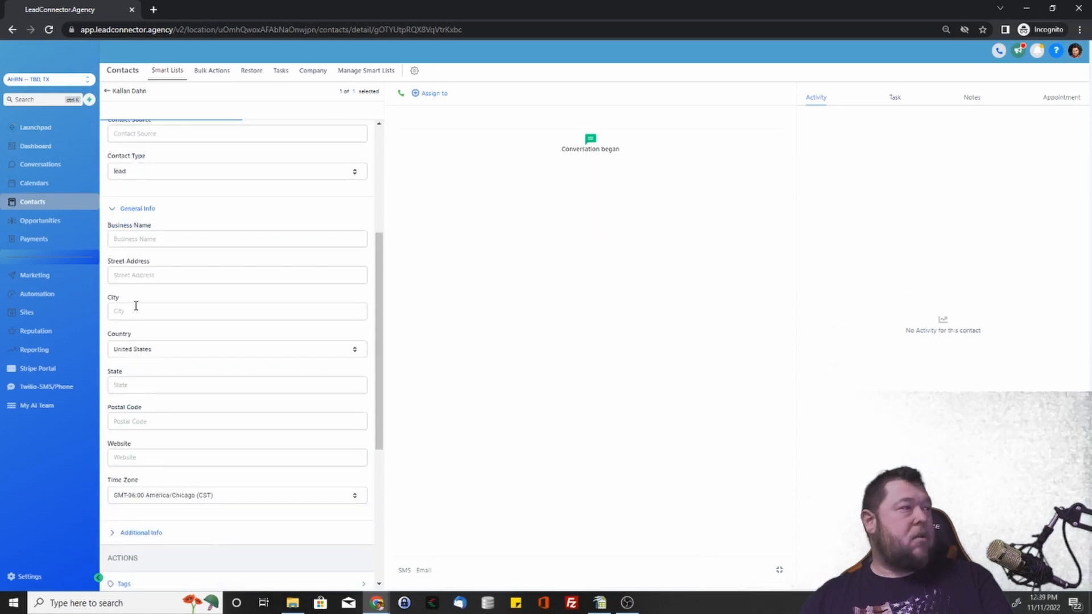
{"action": "left_click", "coordinate": [137, 241]}
{"action": "type", "text": "Dahn Internet Marketing"}
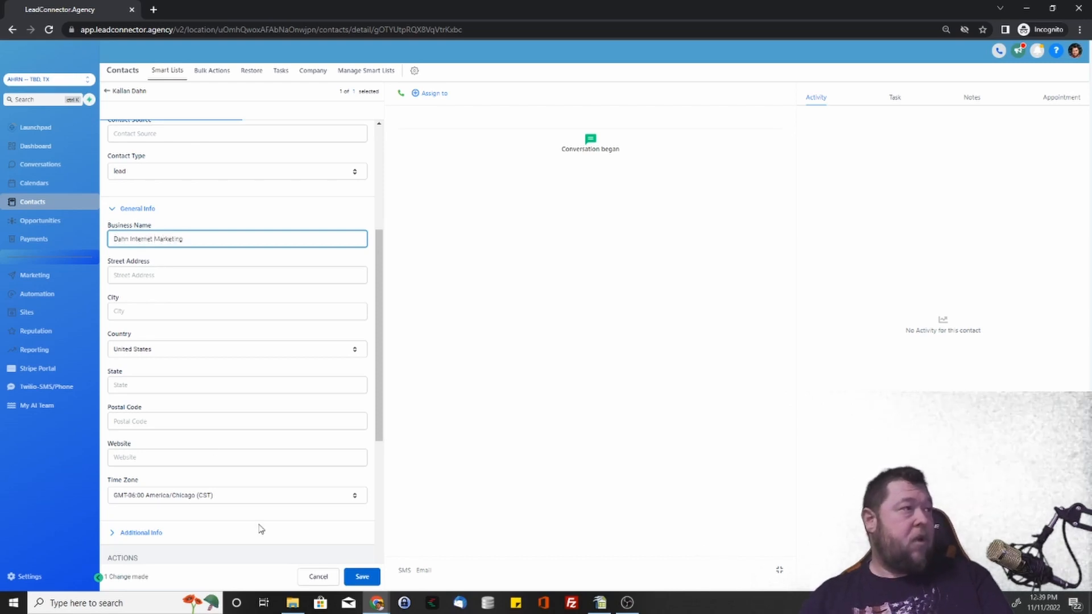
Keep the time zone at GMT-06:00 America/Chicago (CST) and expand Additional Info.
{"action": "scroll", "coordinate": [161, 310], "scroll_direction": "down", "scroll_amount": 3}
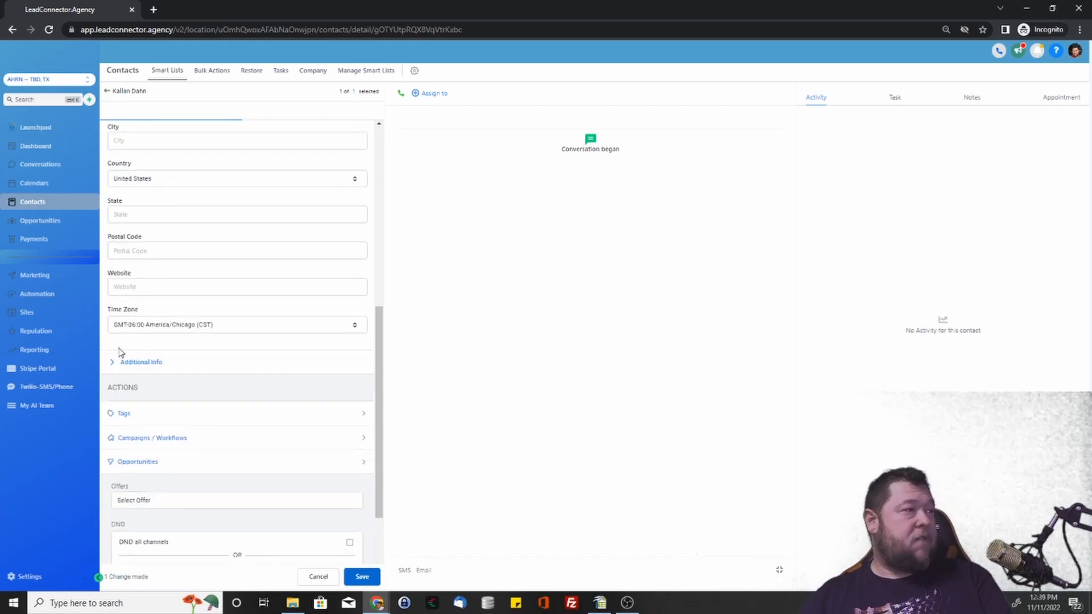
{"action": "left_click", "coordinate": [145, 329]}
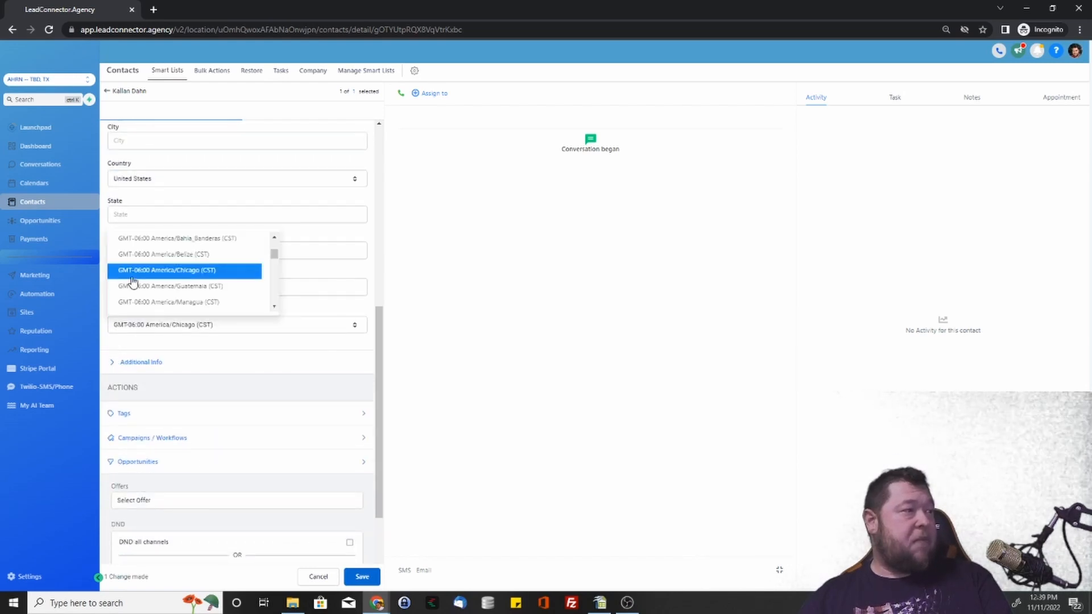
{"action": "left_click", "coordinate": [191, 331]}
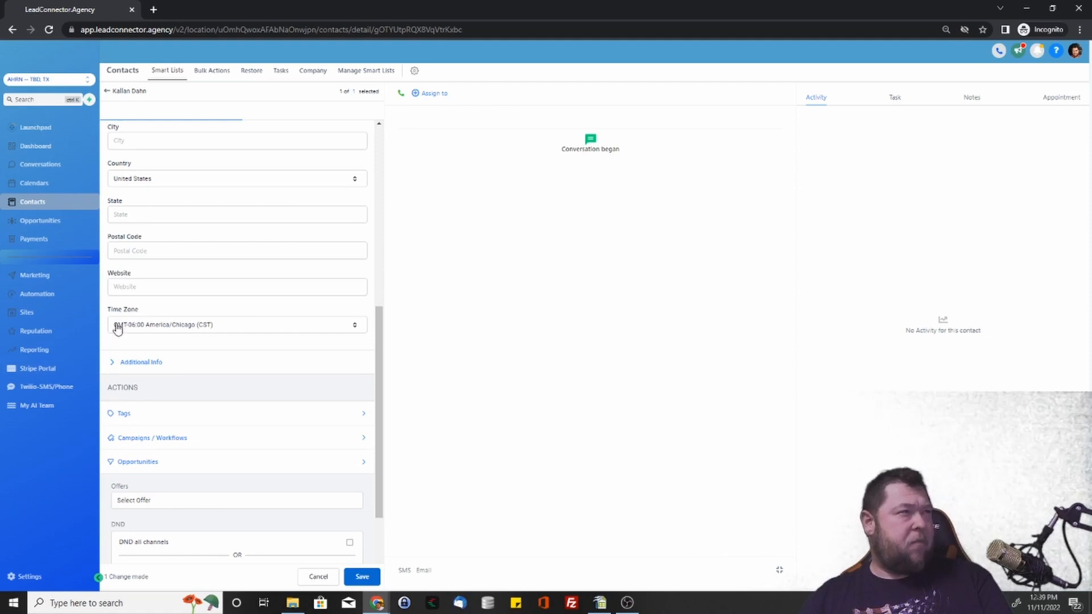
{"action": "left_click", "coordinate": [112, 369]}
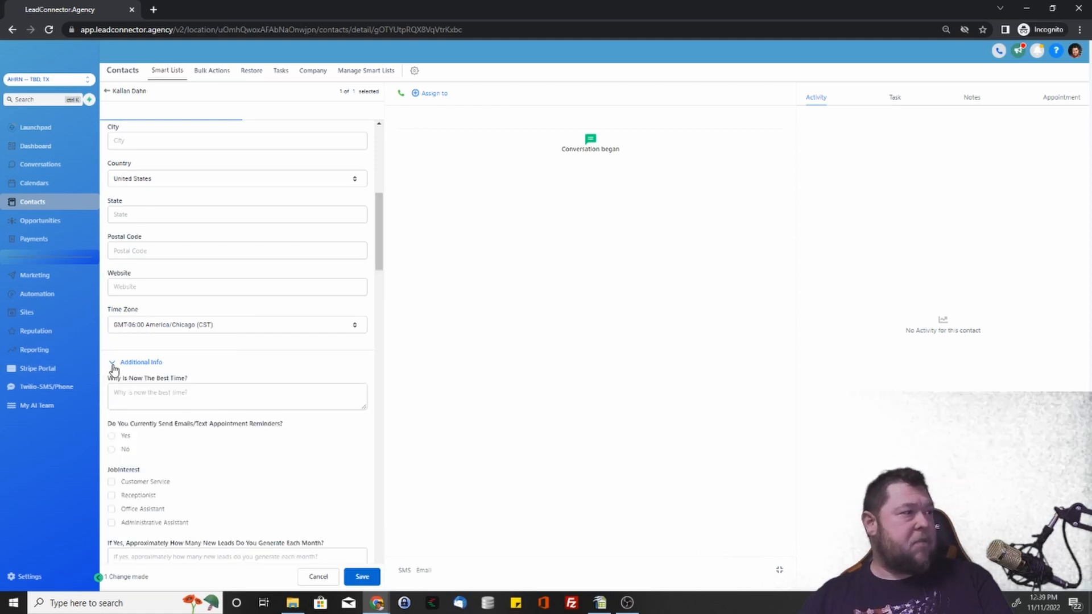
{"action": "scroll", "coordinate": [142, 353], "scroll_direction": "down", "scroll_amount": 7}
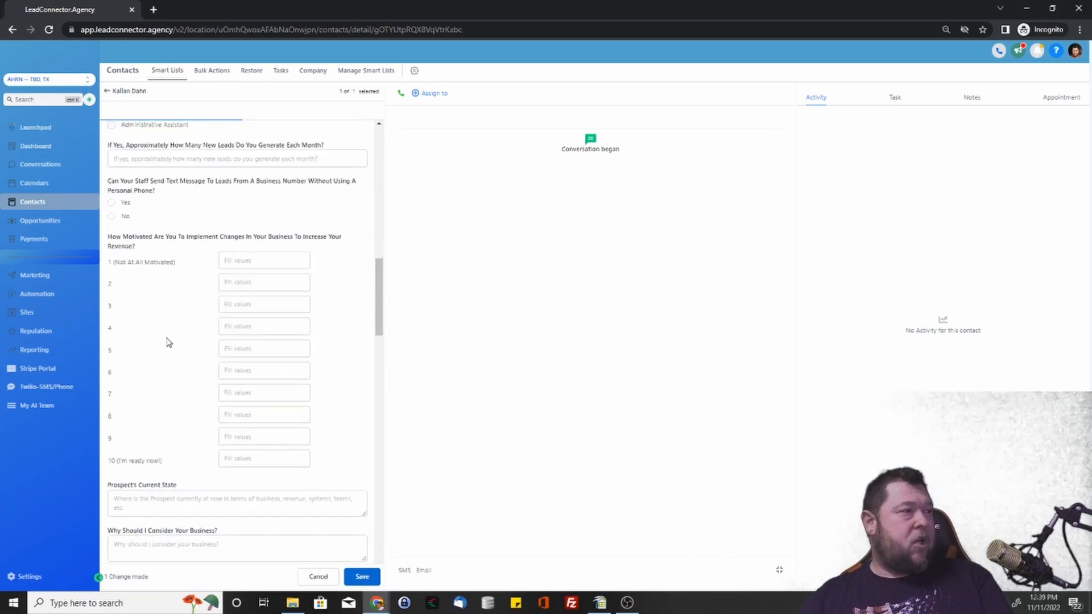
{"action": "scroll", "coordinate": [183, 360], "scroll_direction": "down", "scroll_amount": 5}
{"action": "scroll", "coordinate": [190, 370], "scroll_direction": "up", "scroll_amount": 15}
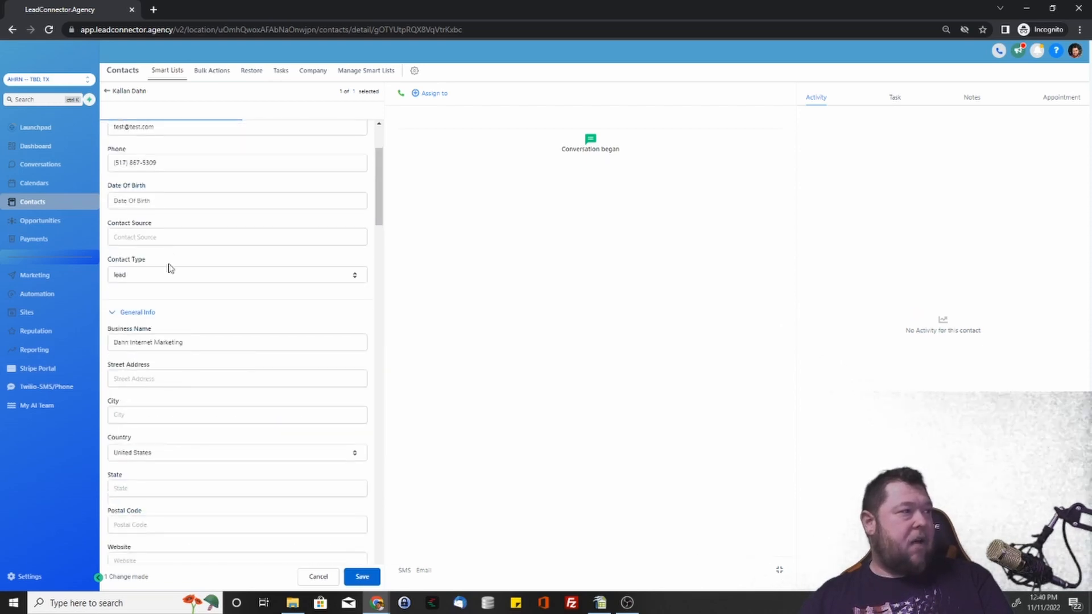
{"action": "scroll", "coordinate": [171, 268], "scroll_direction": "down", "scroll_amount": 4}
{"action": "scroll", "coordinate": [216, 401], "scroll_direction": "up", "scroll_amount": 6}
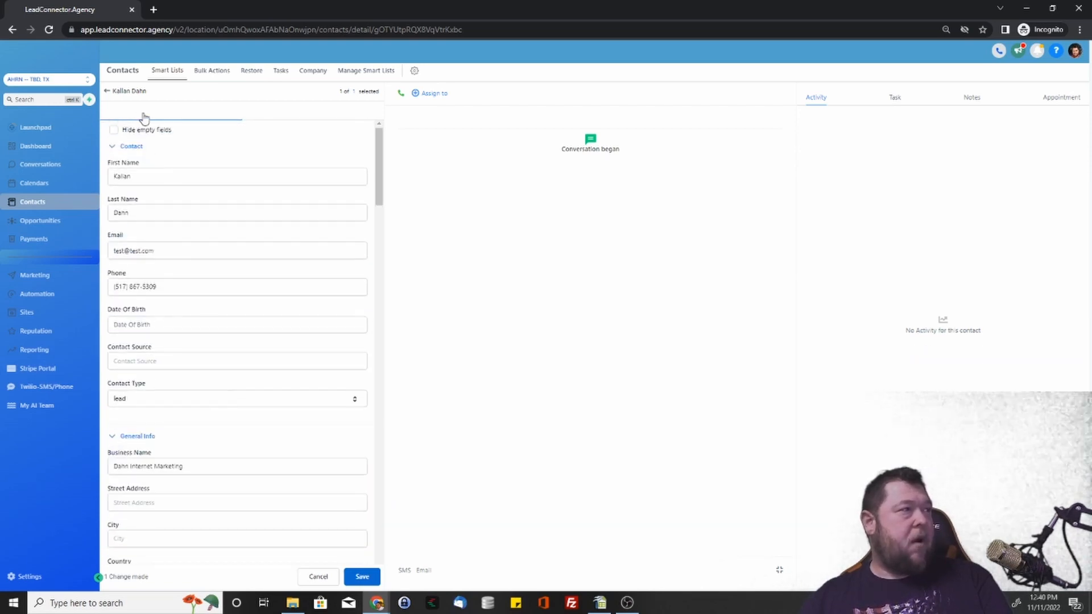
Hide empty fields, collapse General and Additional Info, and open the contact's Tags entry.
{"action": "left_click", "coordinate": [114, 130]}
{"action": "scroll", "coordinate": [161, 414], "scroll_direction": "down", "scroll_amount": 4}
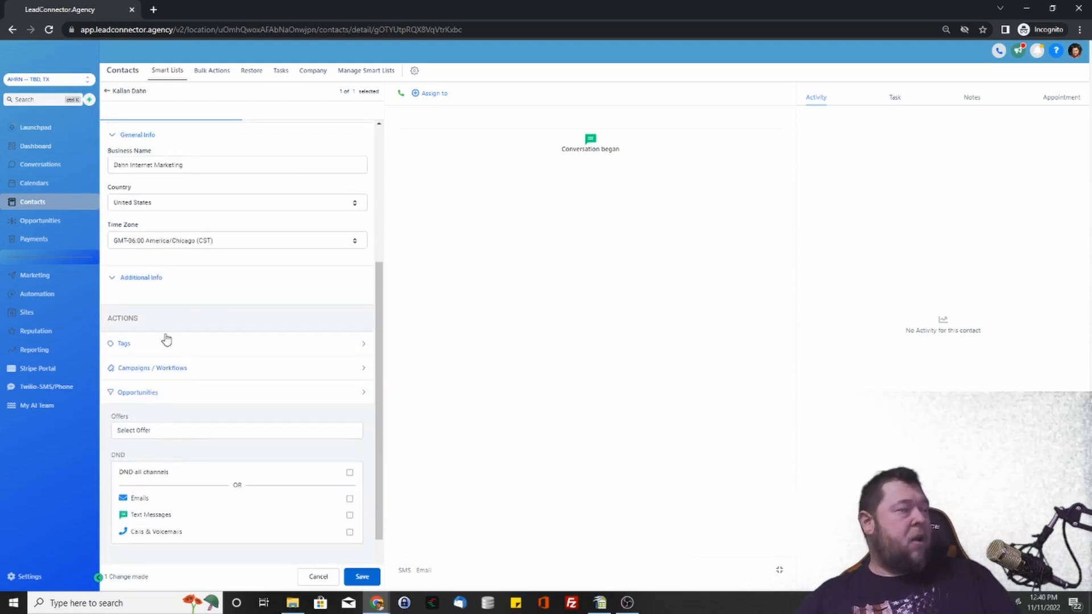
{"action": "scroll", "coordinate": [169, 322], "scroll_direction": "down", "scroll_amount": 1}
{"action": "scroll", "coordinate": [161, 292], "scroll_direction": "up", "scroll_amount": 2}
{"action": "scroll", "coordinate": [159, 290], "scroll_direction": "up", "scroll_amount": 3}
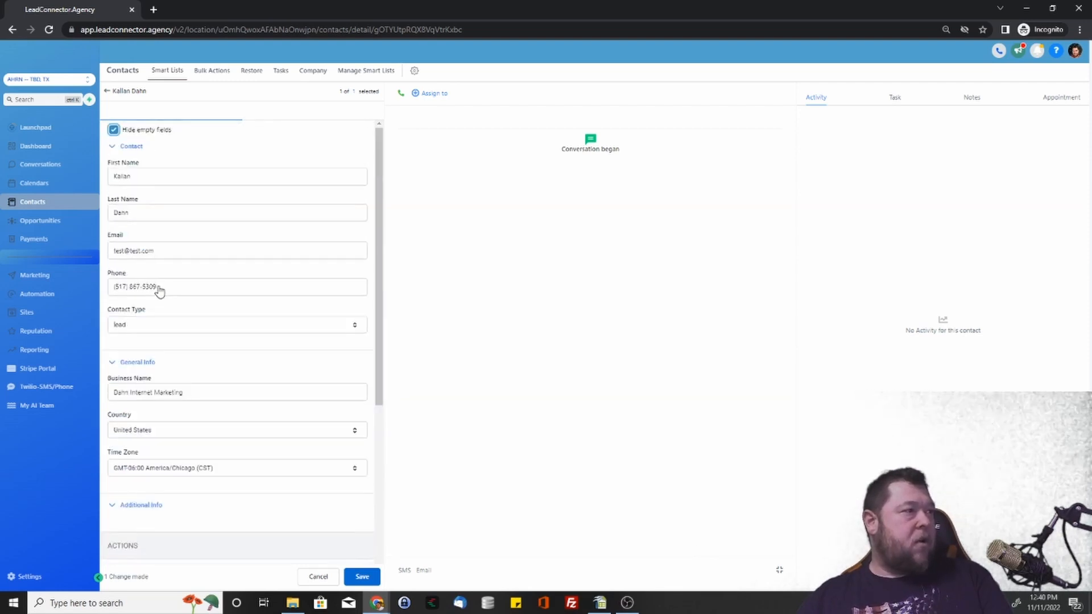
{"action": "scroll", "coordinate": [155, 287], "scroll_direction": "down", "scroll_amount": 3}
{"action": "left_click", "coordinate": [112, 337]}
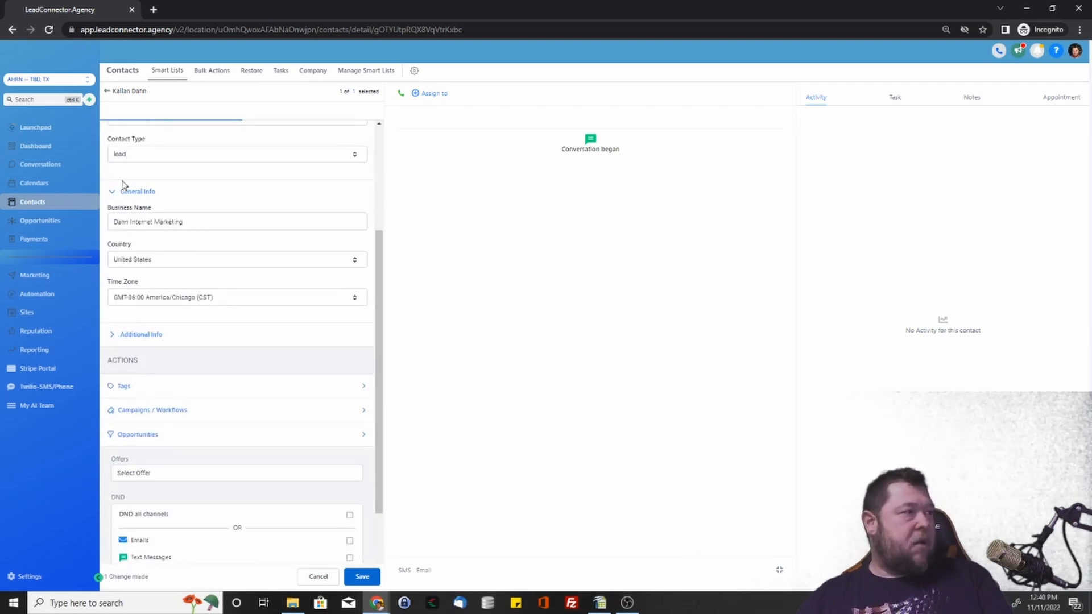
{"action": "left_click", "coordinate": [111, 194]}
{"action": "scroll", "coordinate": [171, 230], "scroll_direction": "up", "scroll_amount": 3}
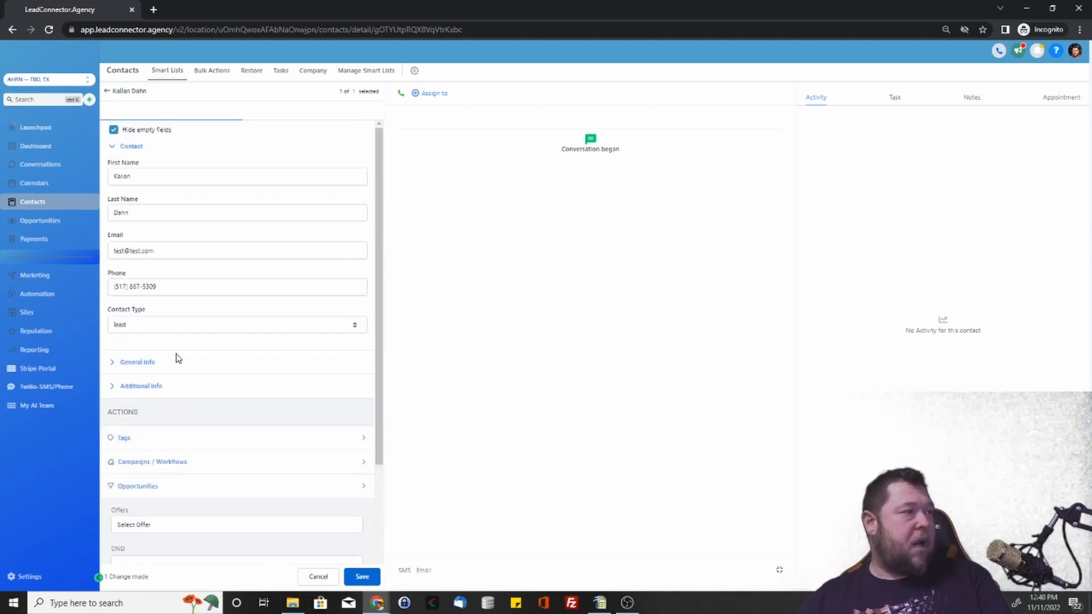
{"action": "scroll", "coordinate": [193, 349], "scroll_direction": "down", "scroll_amount": 3}
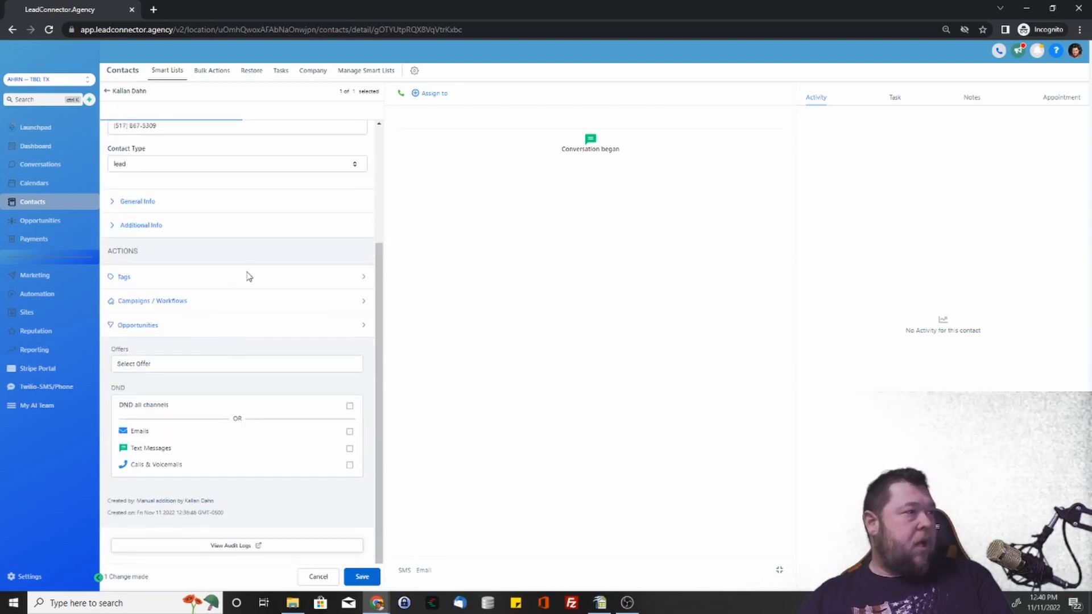
{"action": "left_click", "coordinate": [361, 280]}
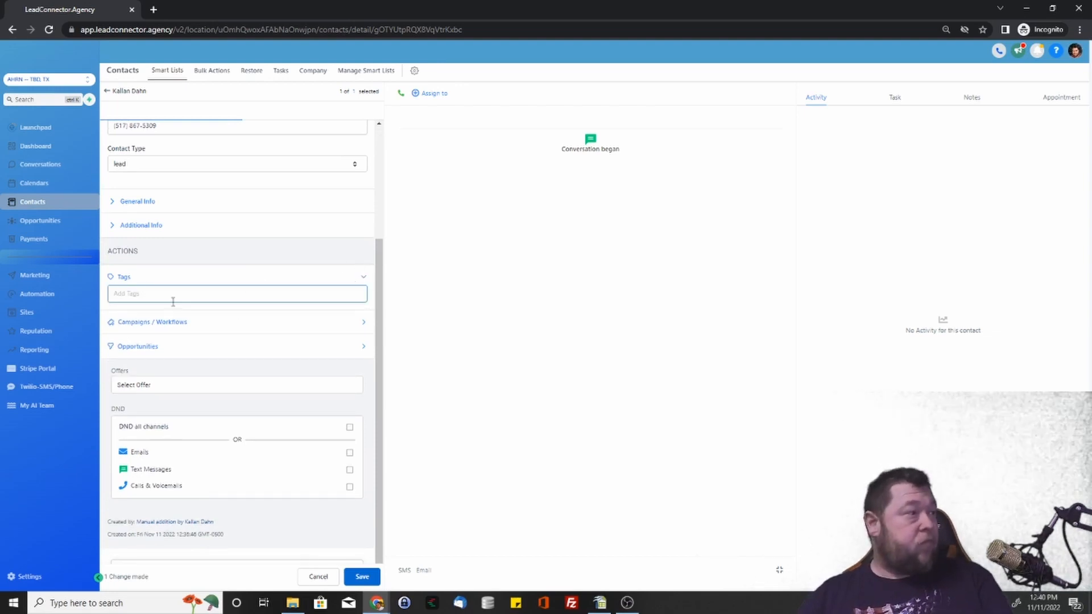
{"action": "type", "text": "test"}
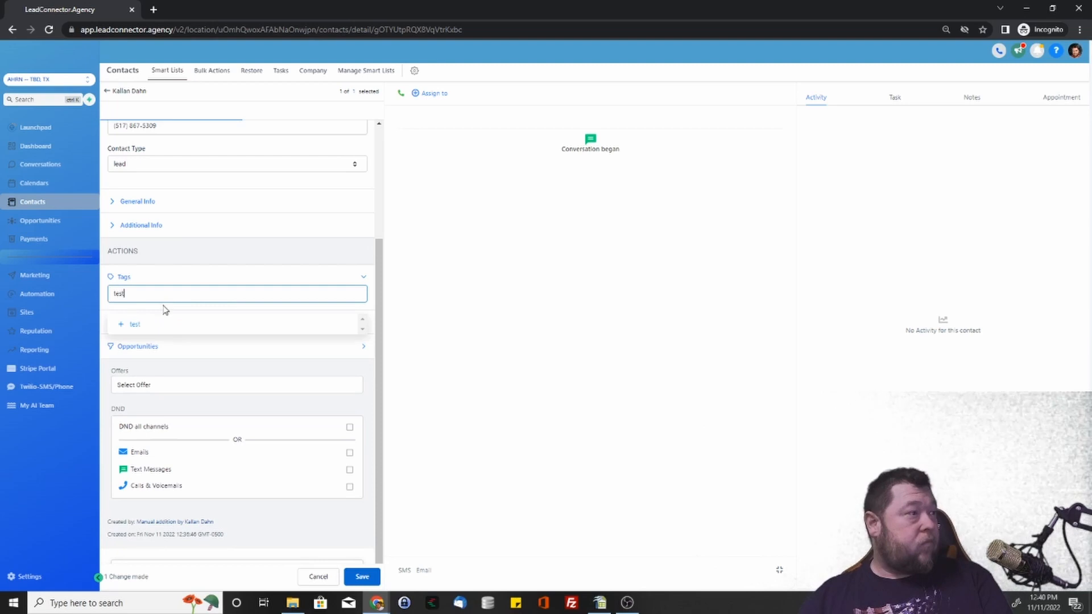
{"action": "left_click", "coordinate": [121, 327]}
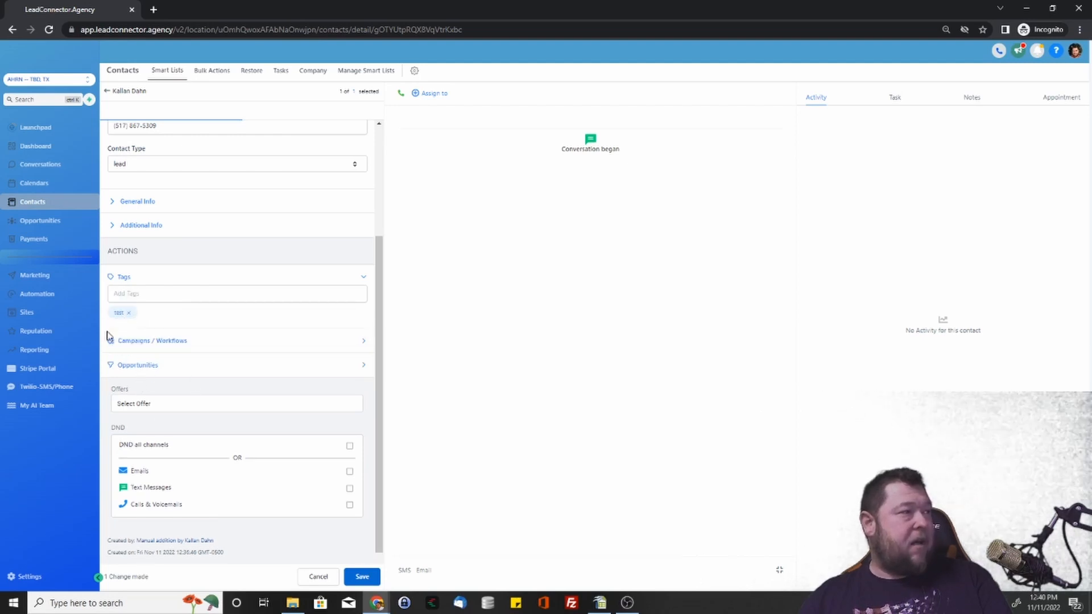
{"action": "left_click", "coordinate": [128, 313]}
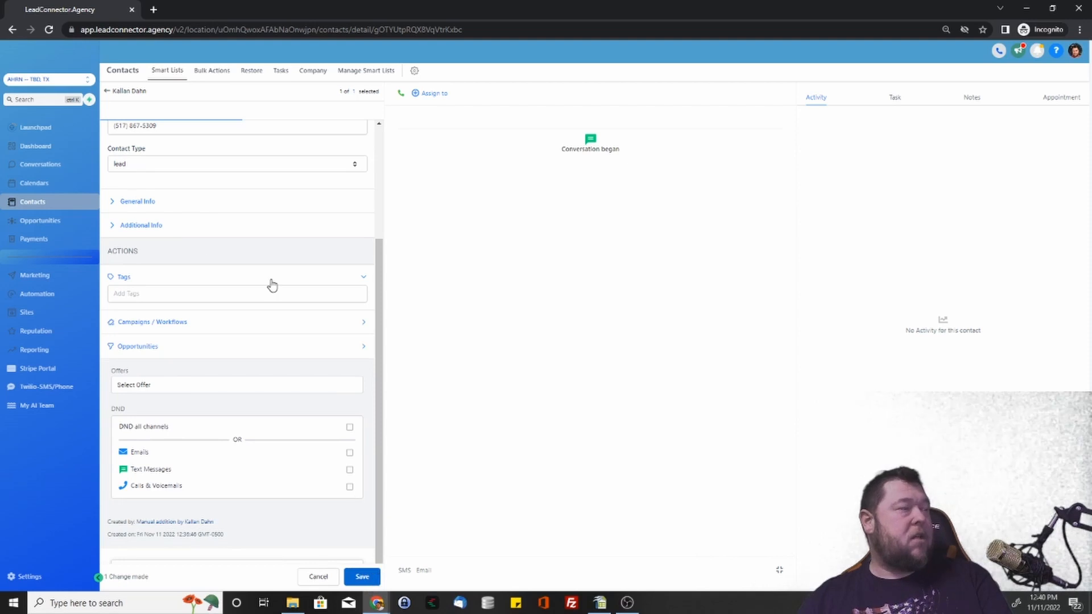
Expand Campaigns / Workflows, pick ARF General followups then cancel, and expand Opportunities.
{"action": "left_click", "coordinate": [348, 324]}
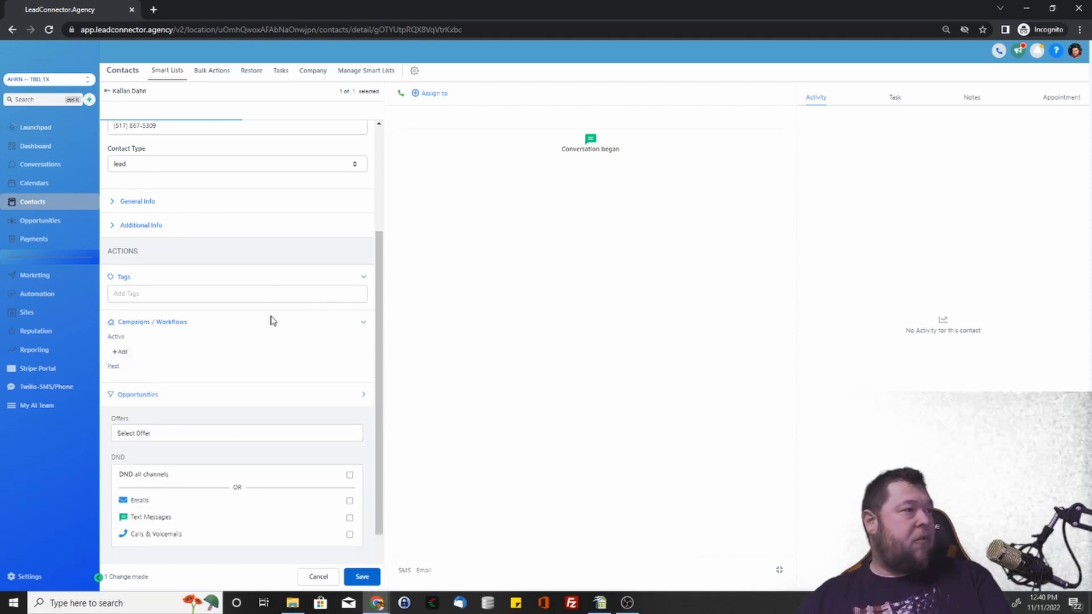
{"action": "left_click", "coordinate": [120, 352]}
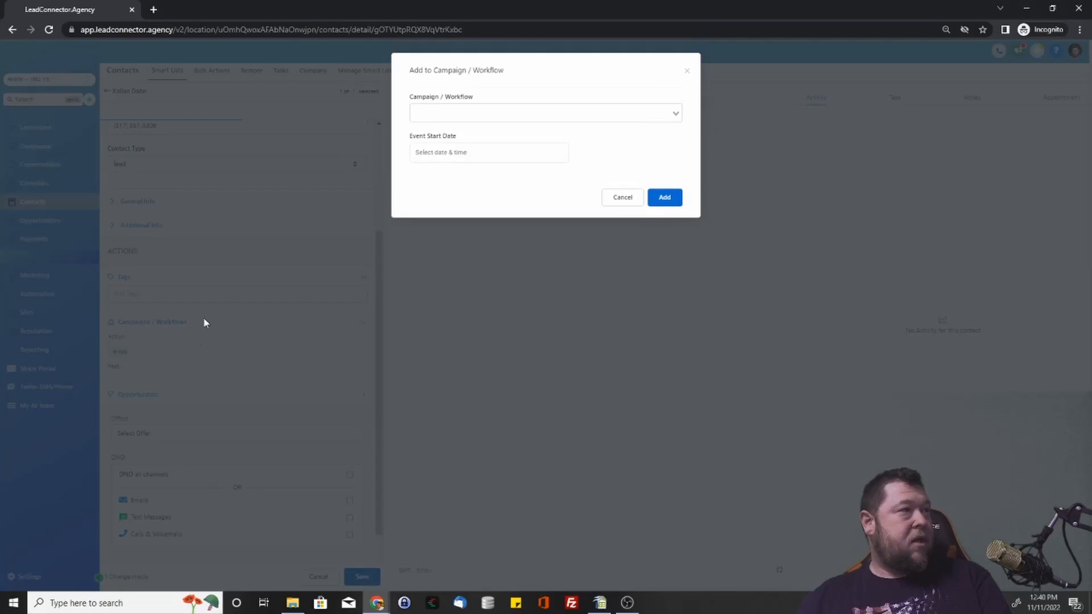
{"action": "left_click", "coordinate": [477, 110]}
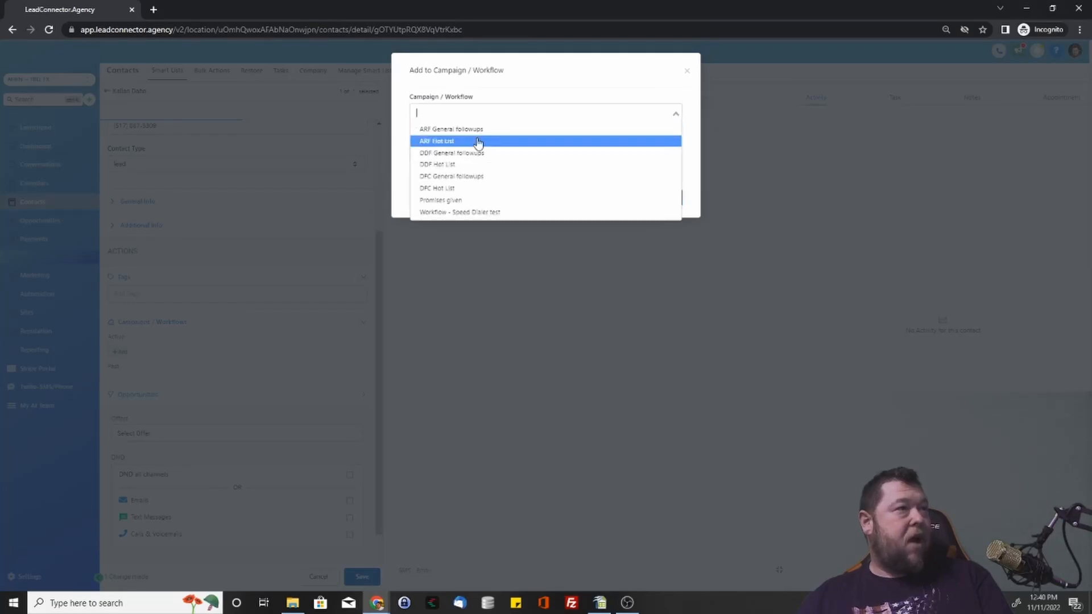
{"action": "left_click", "coordinate": [425, 131]}
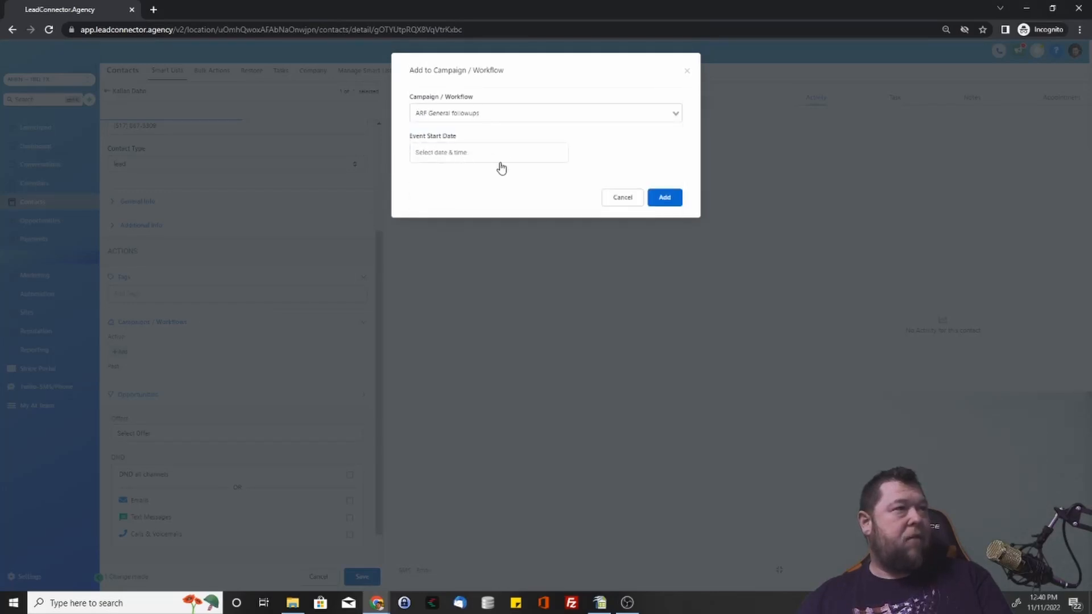
{"action": "left_click", "coordinate": [624, 199]}
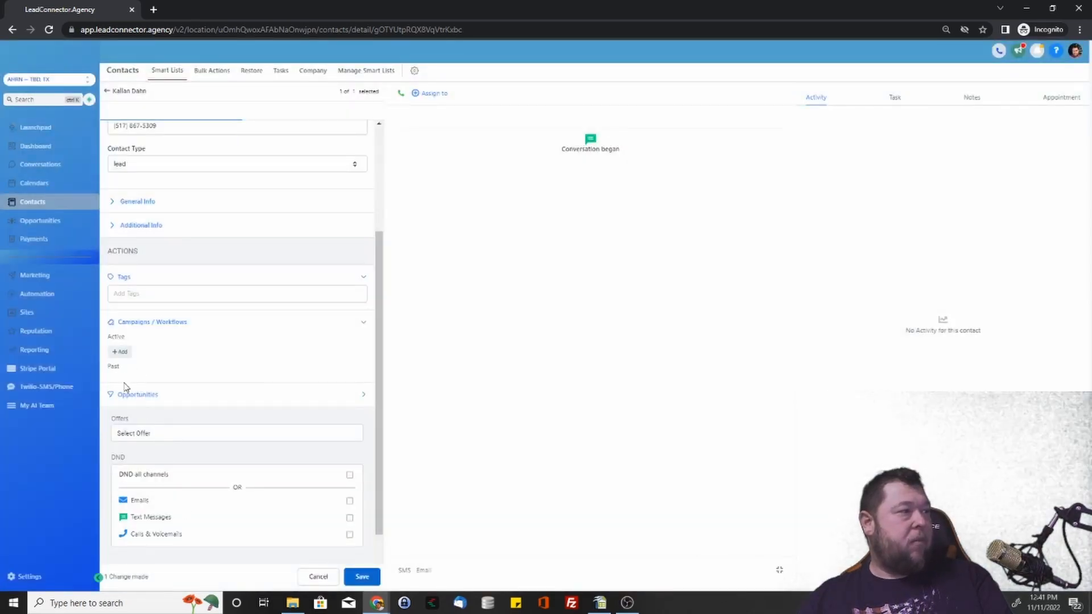
{"action": "left_click", "coordinate": [217, 400]}
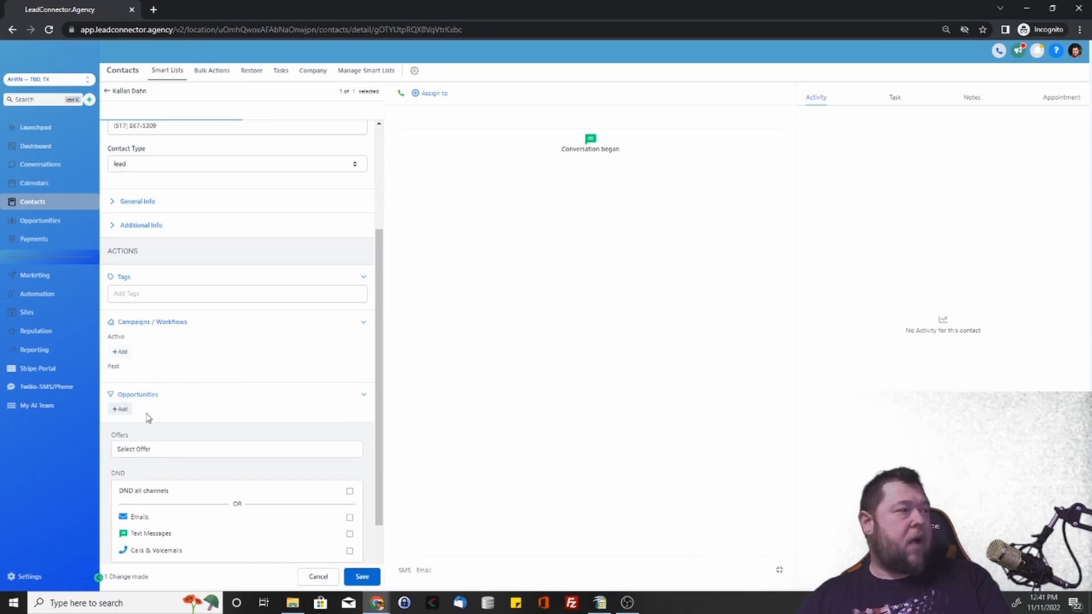
Assign then remove the AutoLeadDelivery Platform Onboarding offer, and expand the Welcome email.
{"action": "scroll", "coordinate": [171, 410], "scroll_direction": "down", "scroll_amount": 2}
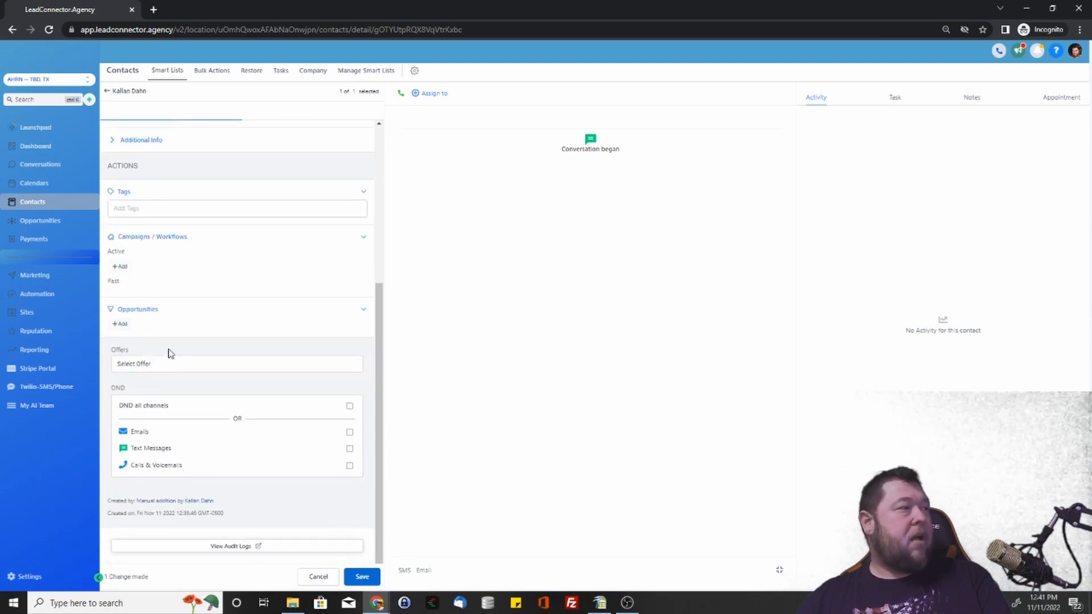
{"action": "left_click", "coordinate": [160, 365]}
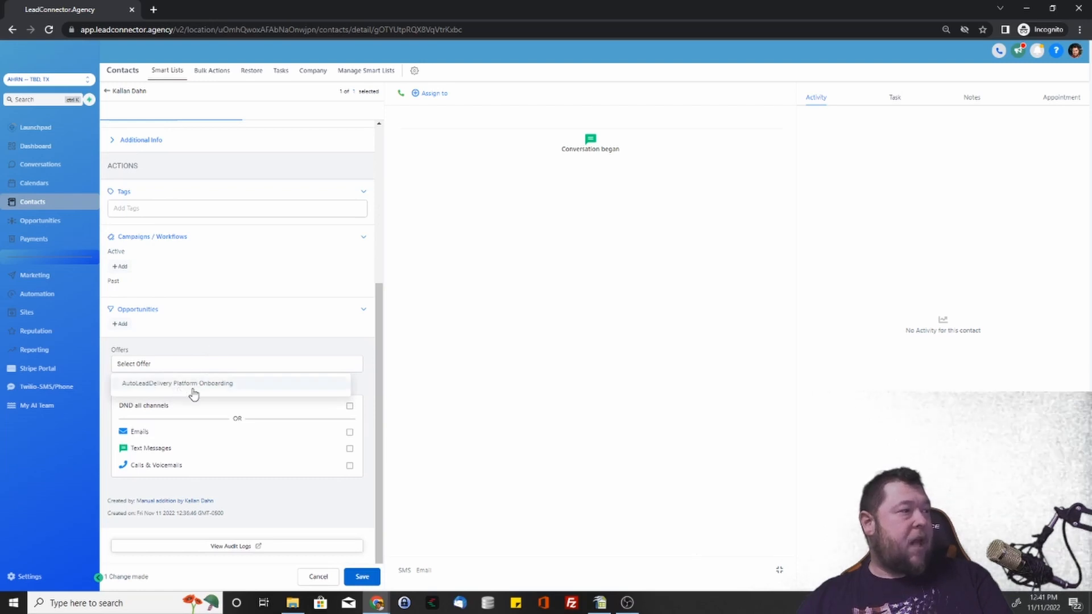
{"action": "left_click", "coordinate": [214, 387]}
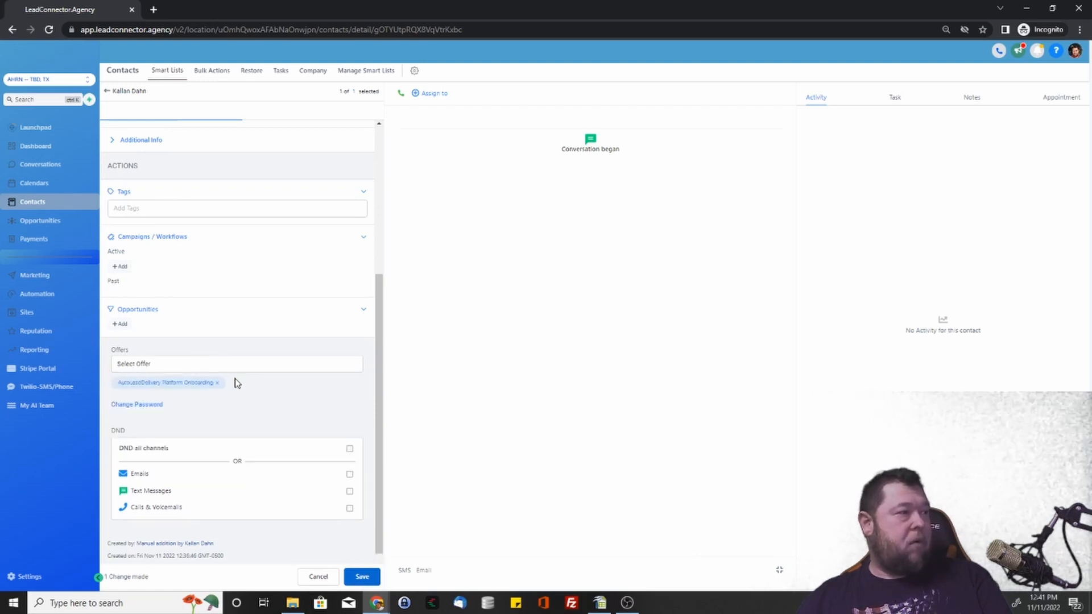
{"action": "left_click", "coordinate": [216, 383]}
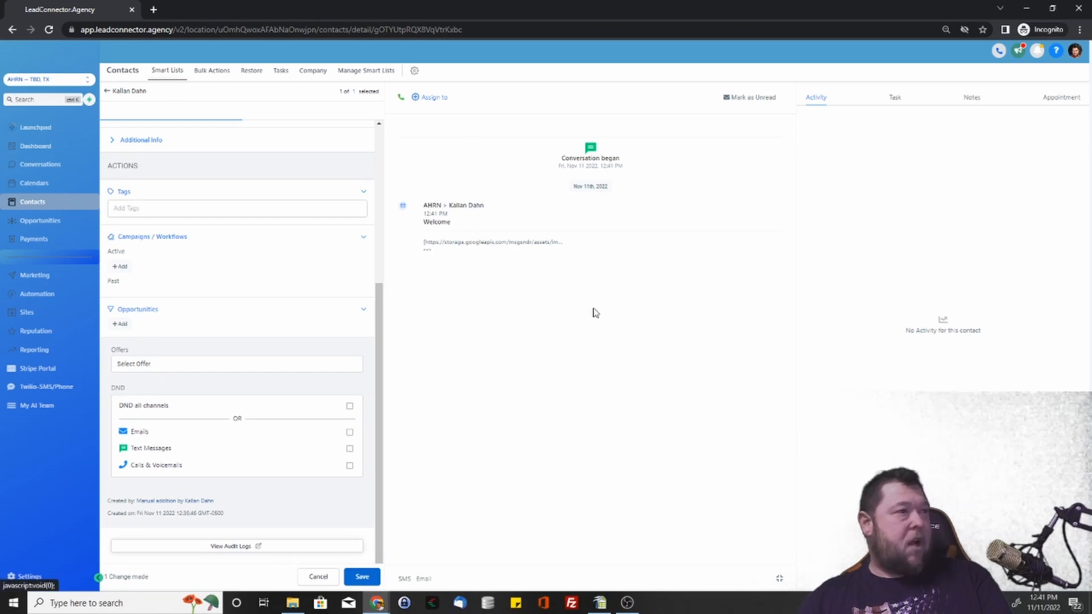
{"action": "left_click", "coordinate": [427, 251]}
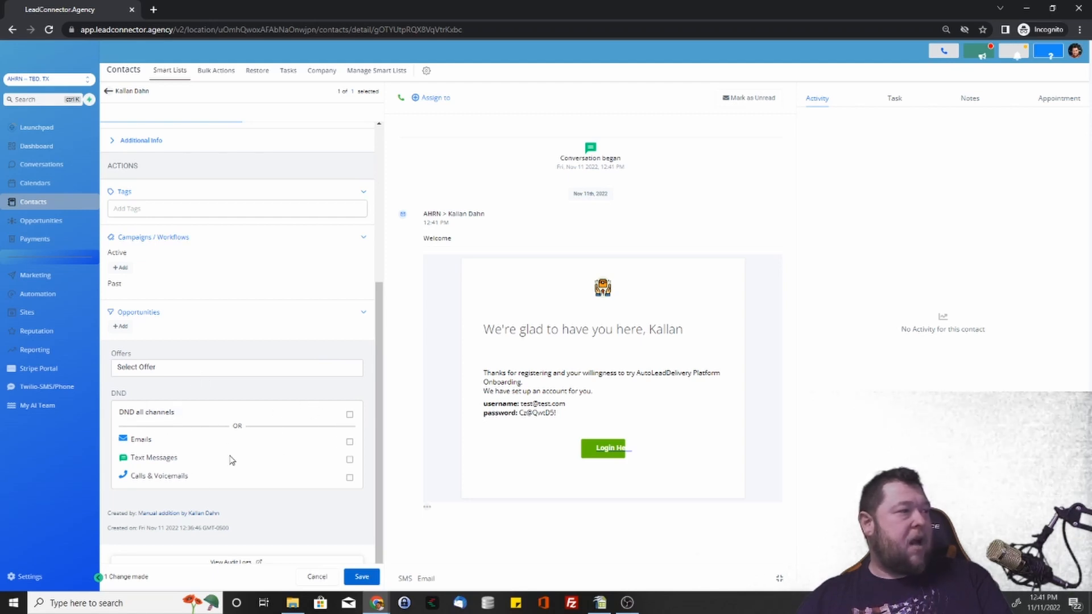
Uncheck DND for all channels: Emails, Text Messages and Calls & Voicemails.
{"action": "left_click", "coordinate": [350, 416]}
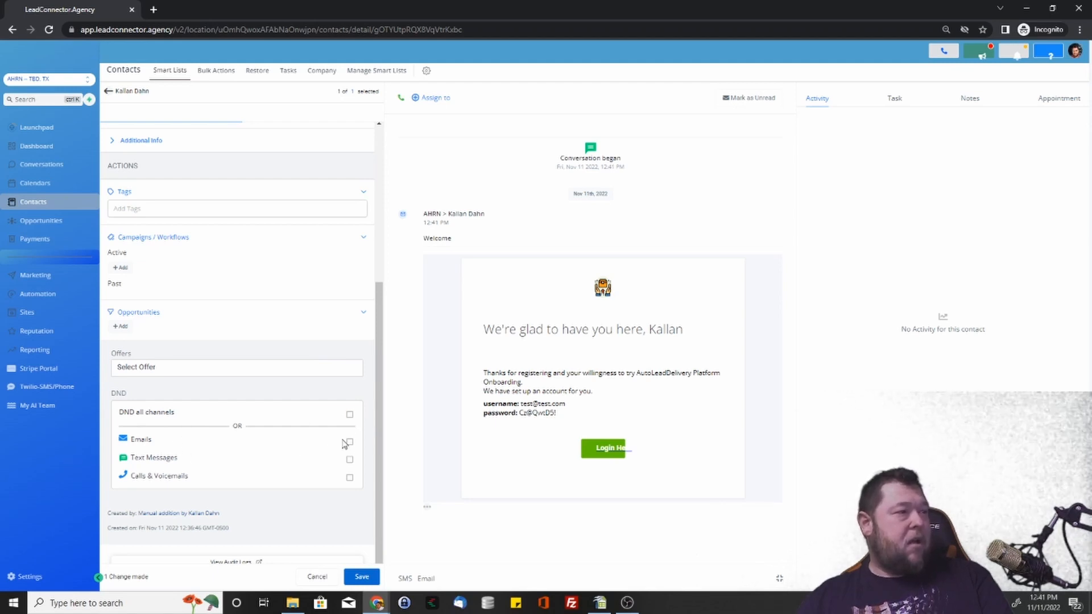
{"action": "left_click", "coordinate": [350, 444]}
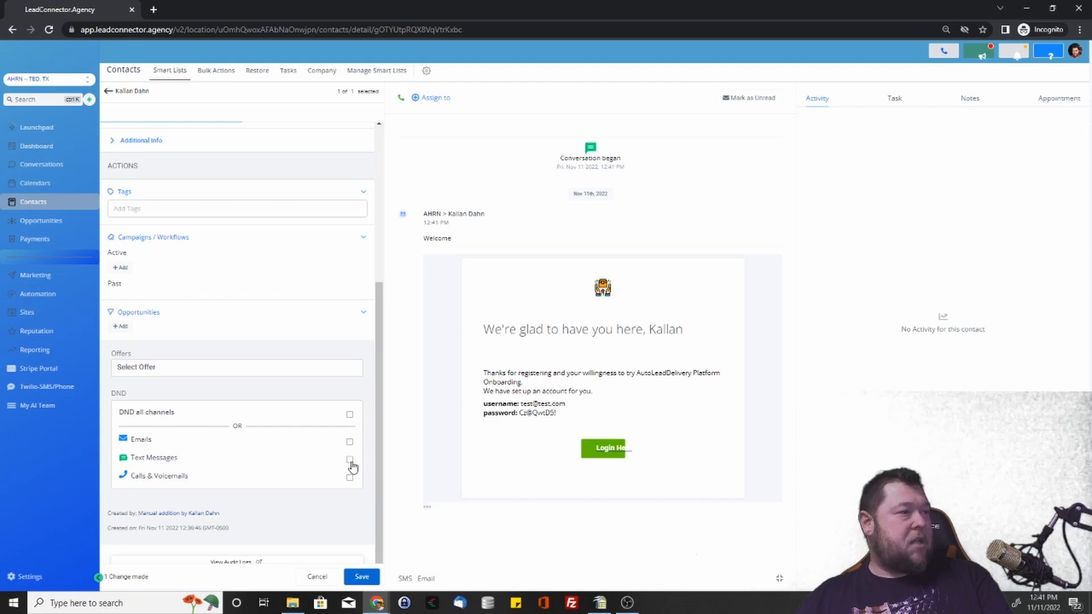
{"action": "left_click", "coordinate": [350, 461]}
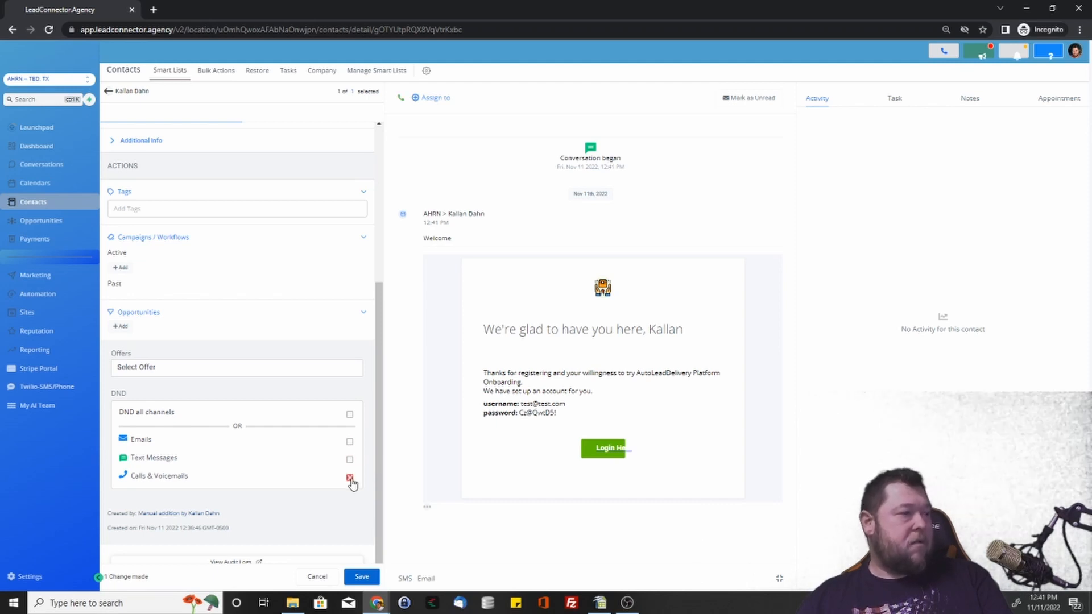
{"action": "left_click", "coordinate": [351, 479]}
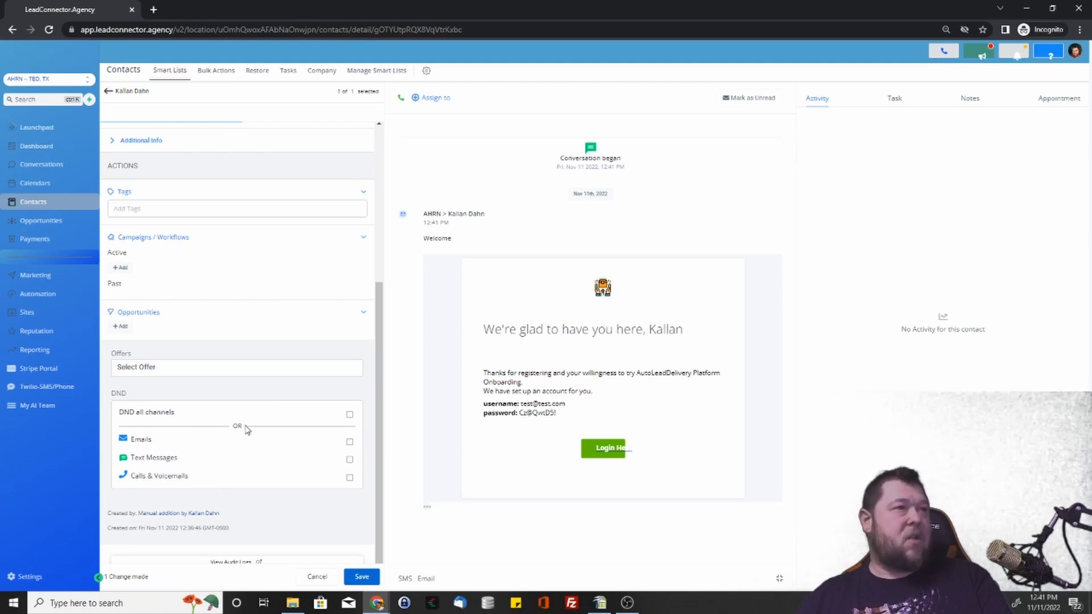
{"action": "scroll", "coordinate": [285, 428], "scroll_direction": "down", "scroll_amount": 1}
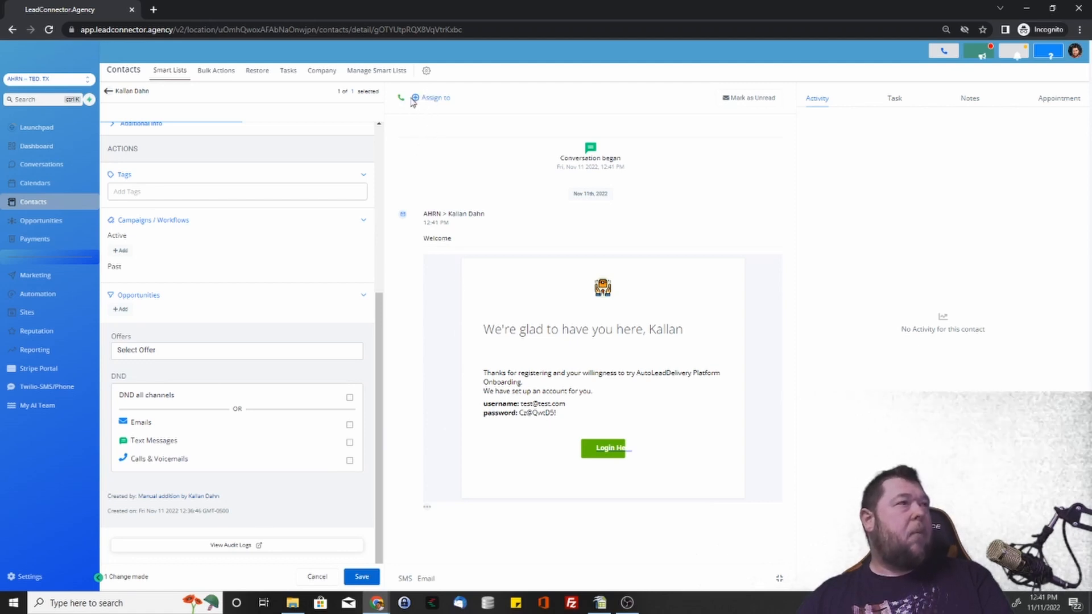
{"action": "left_click", "coordinate": [432, 99]}
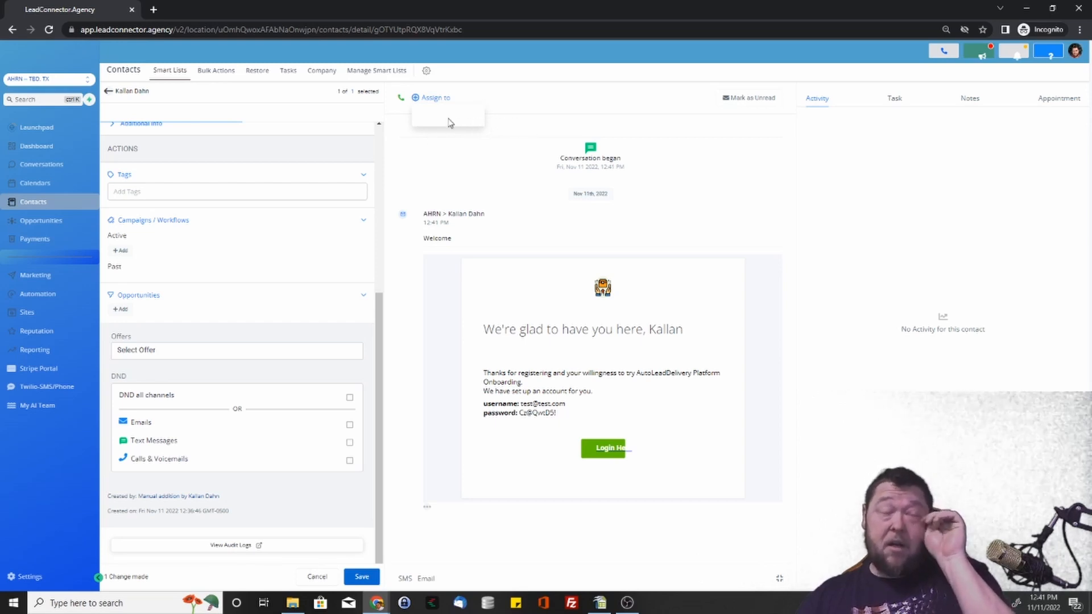
{"action": "left_click", "coordinate": [500, 105]}
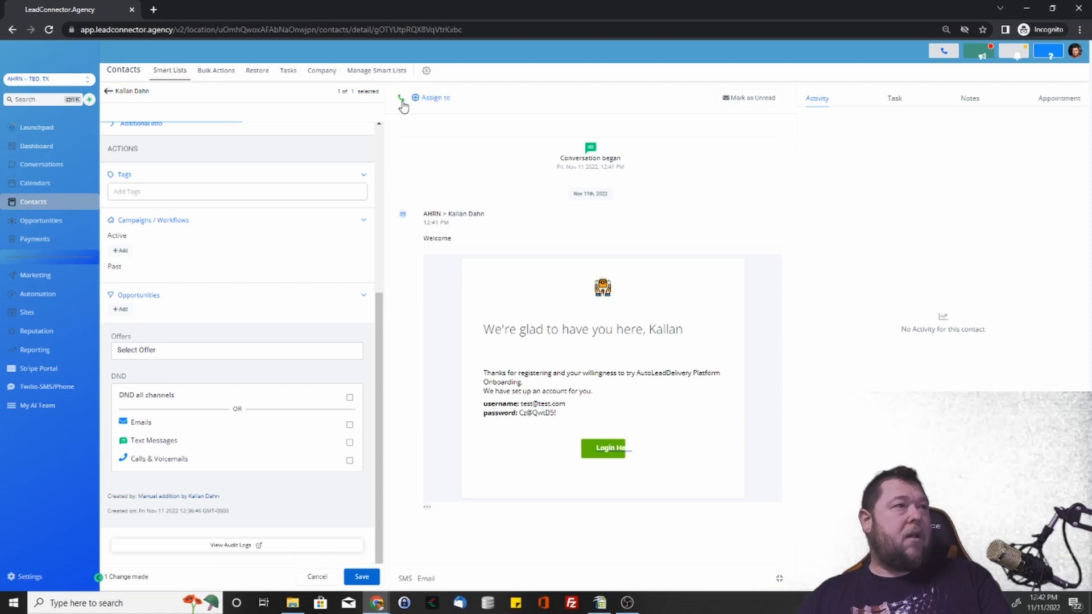
{"action": "scroll", "coordinate": [311, 203], "scroll_direction": "up", "scroll_amount": 5}
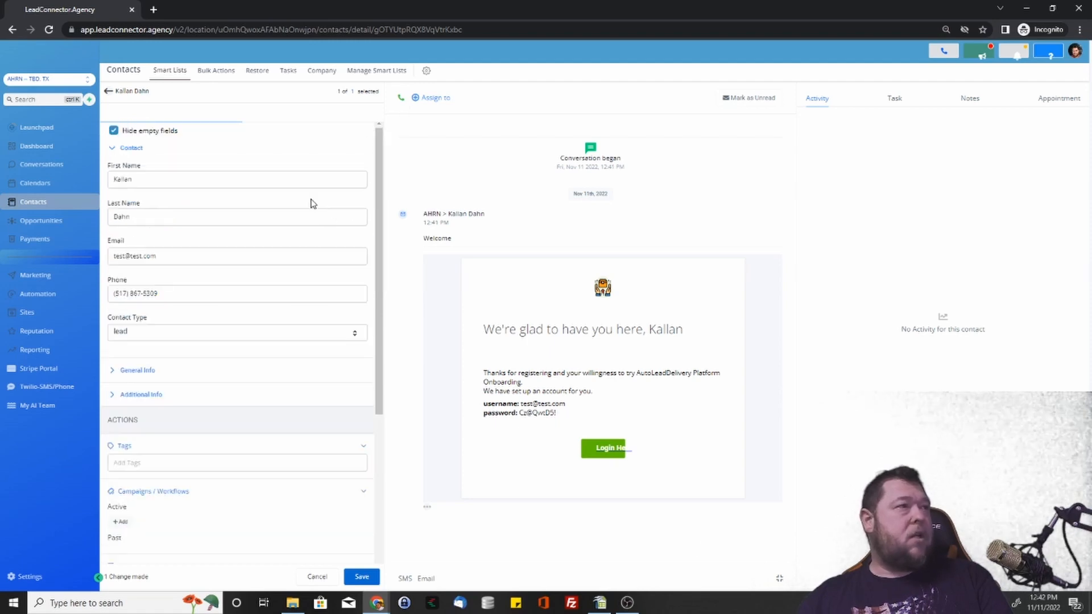
{"action": "triple_click", "coordinate": [176, 293]}
{"action": "left_click", "coordinate": [302, 292]}
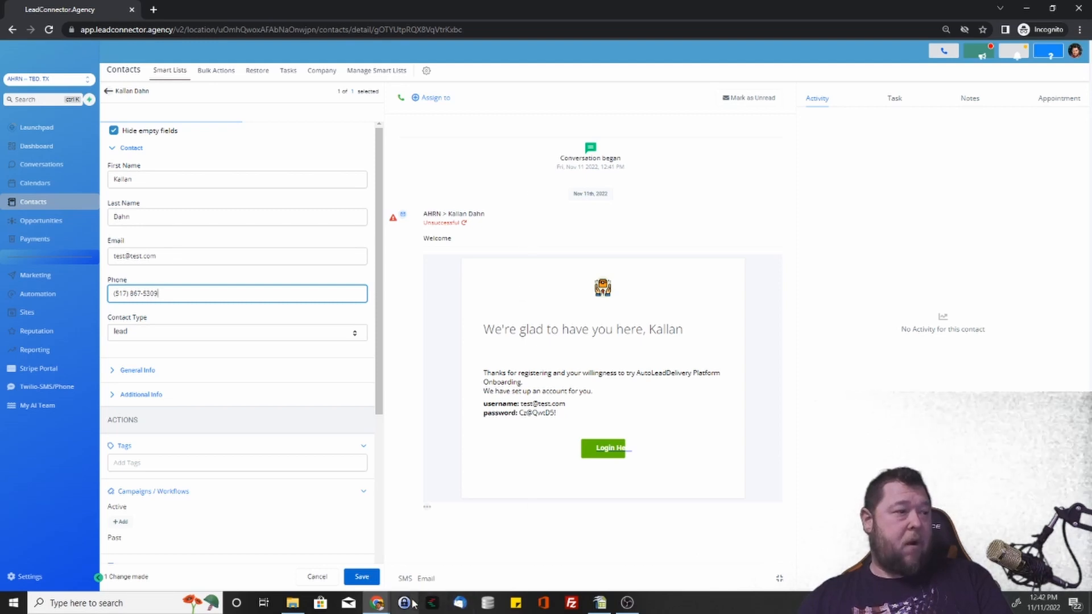
Open the SMS composer, browse emojis and the Template dropdown, then cancel without a template.
{"action": "left_click", "coordinate": [406, 579]}
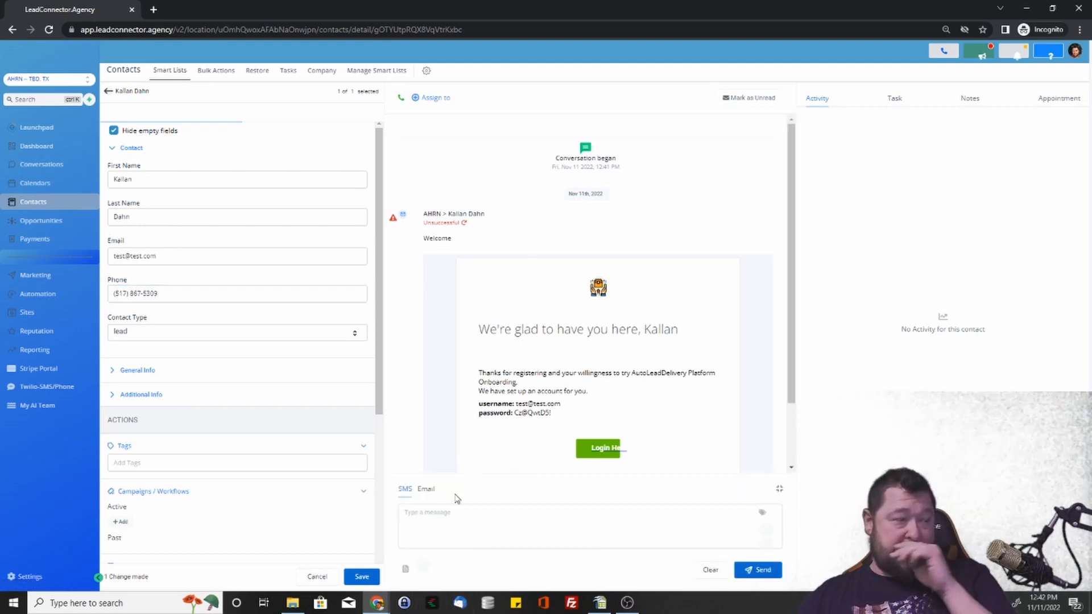
{"action": "left_click", "coordinate": [429, 533]}
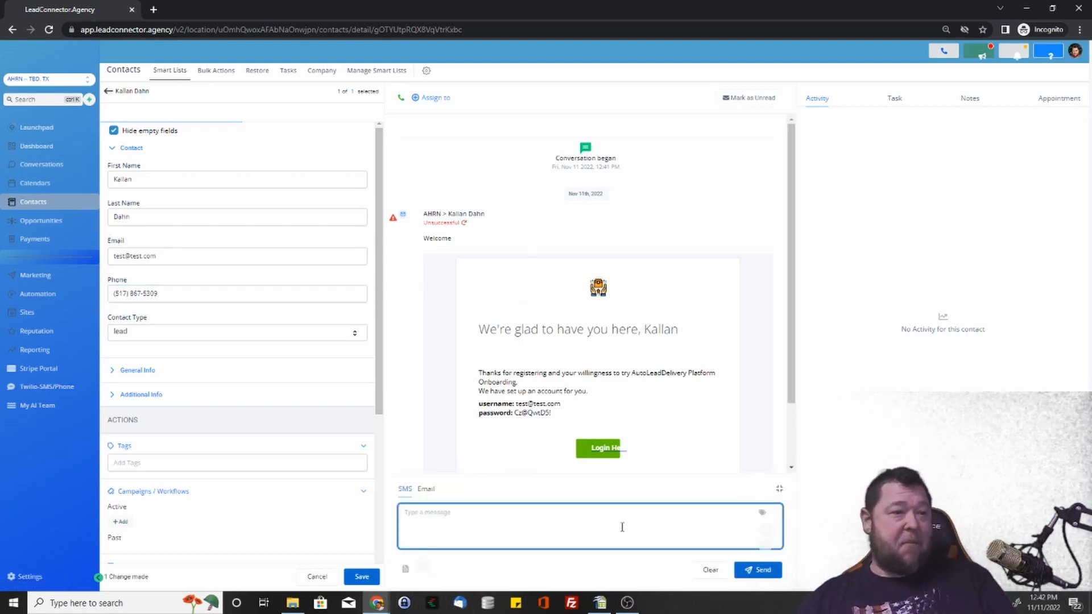
{"action": "left_click", "coordinate": [767, 548]}
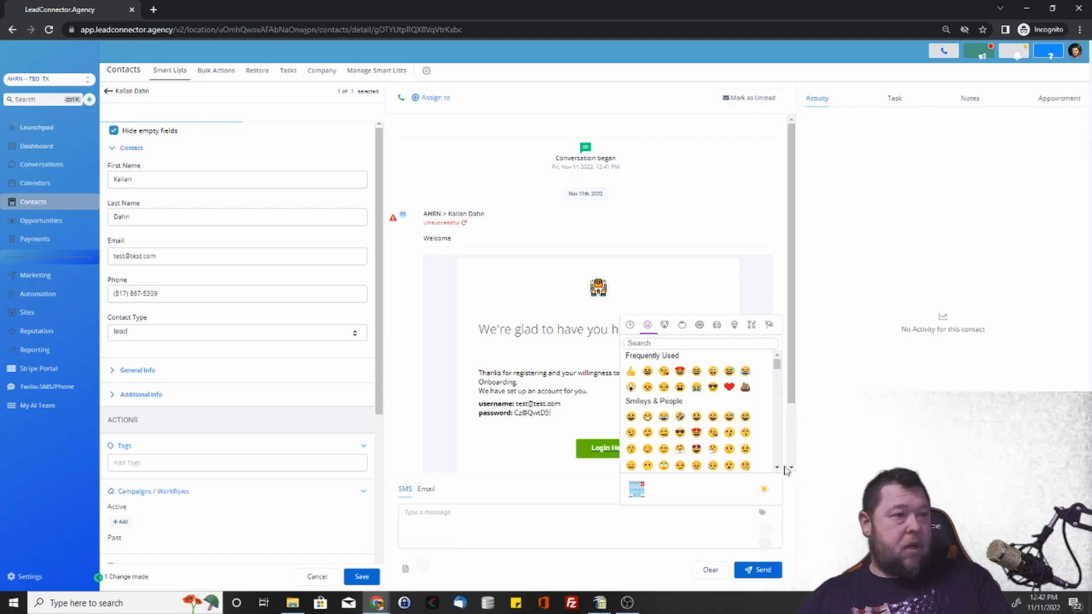
{"action": "left_click", "coordinate": [404, 569]}
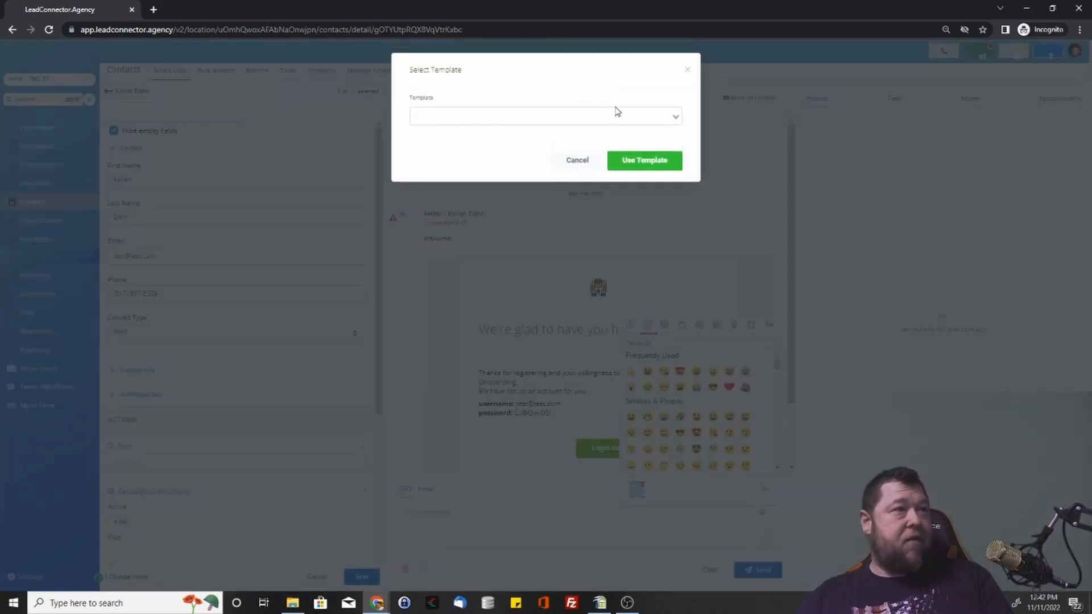
{"action": "left_click", "coordinate": [618, 112]}
{"action": "left_click", "coordinate": [554, 102]}
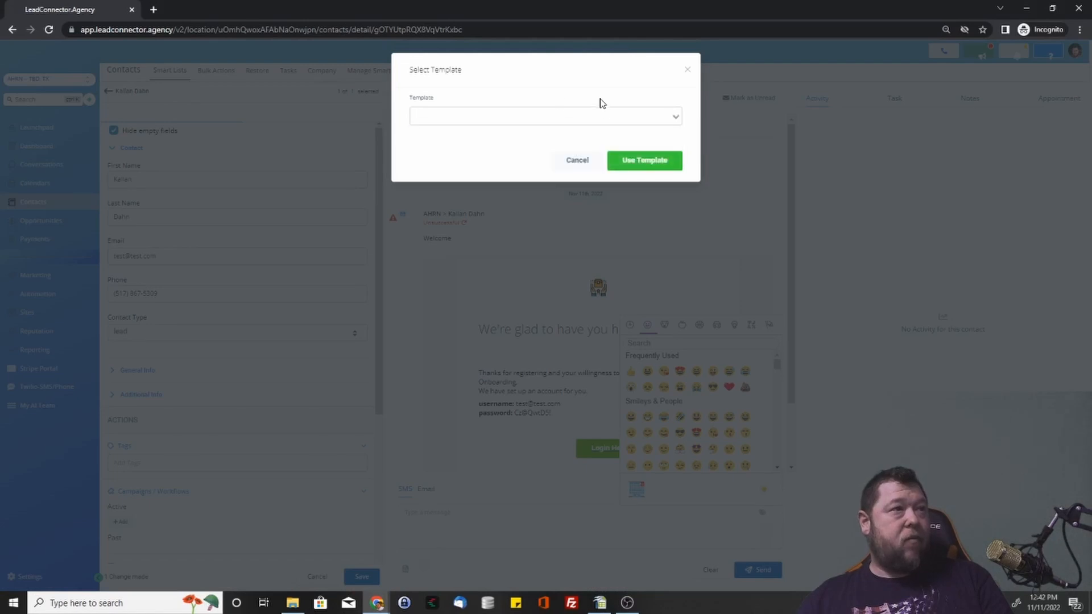
{"action": "left_click", "coordinate": [578, 161]}
{"action": "left_click", "coordinate": [615, 535]}
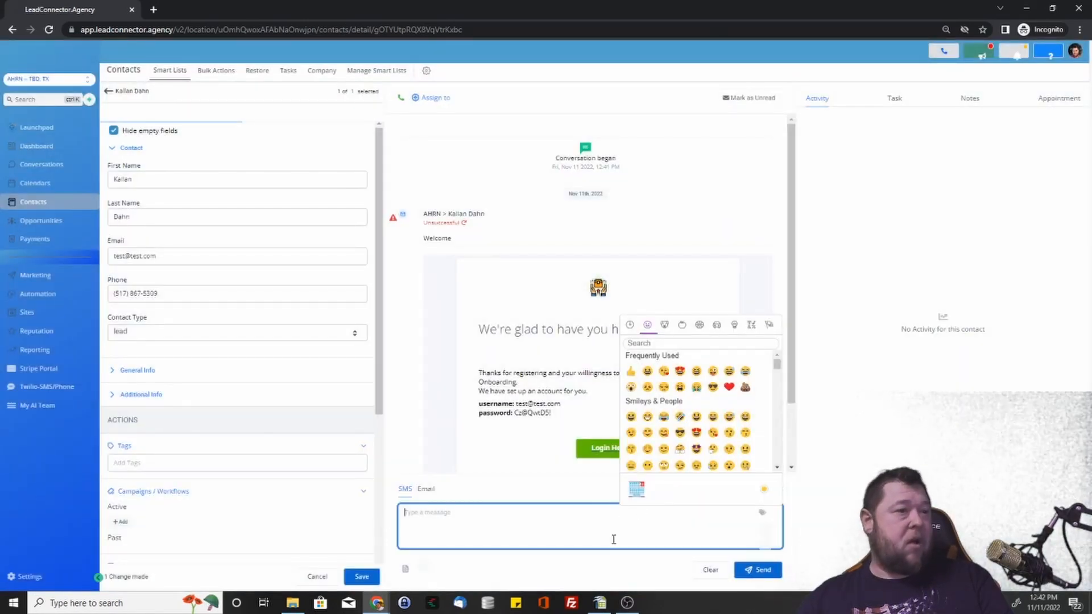
Switch the reply composer to Email and clear the prefilled From Email address.
{"action": "left_click", "coordinate": [426, 489]}
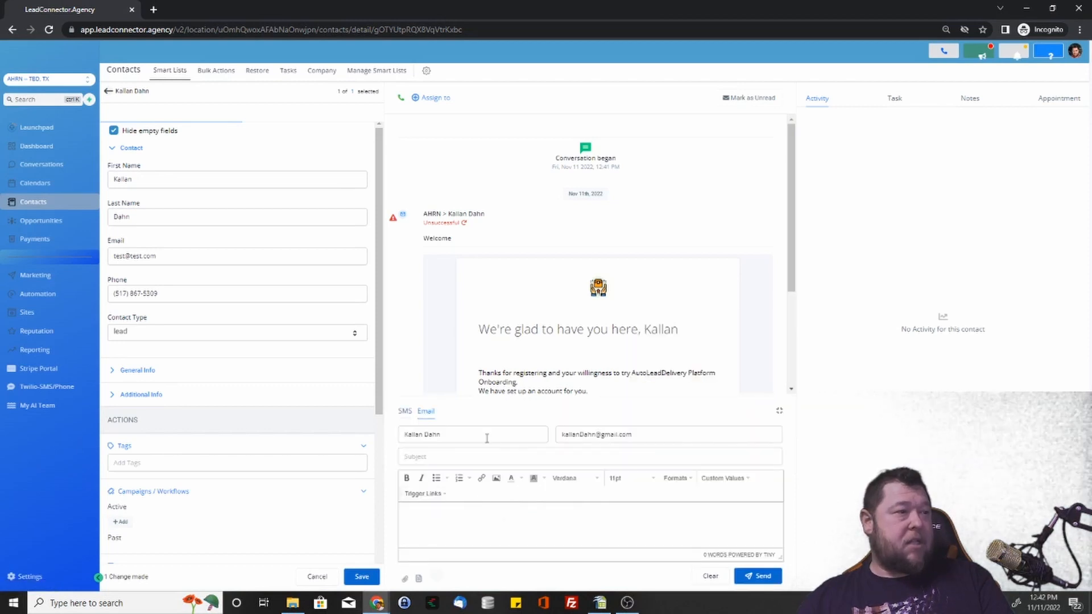
{"action": "left_click_drag", "start_coordinate": [657, 434], "coordinate": [579, 433]}
{"action": "key", "text": "BackSpace"}
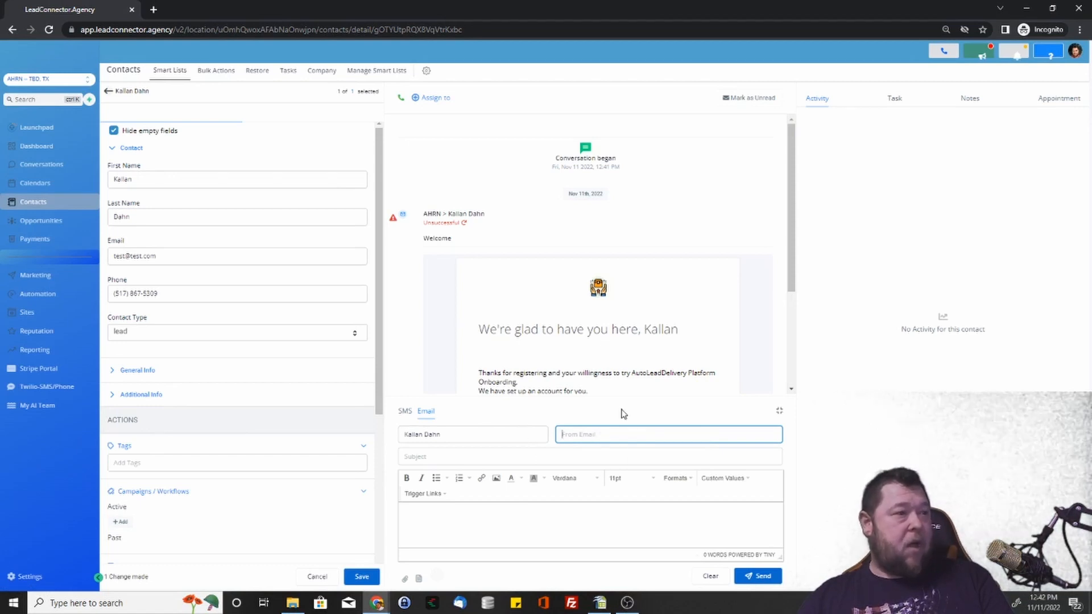
Review the sender address and subject line suggestions, then move into the email body.
{"action": "left_click", "coordinate": [523, 441]}
{"action": "left_click", "coordinate": [606, 434]}
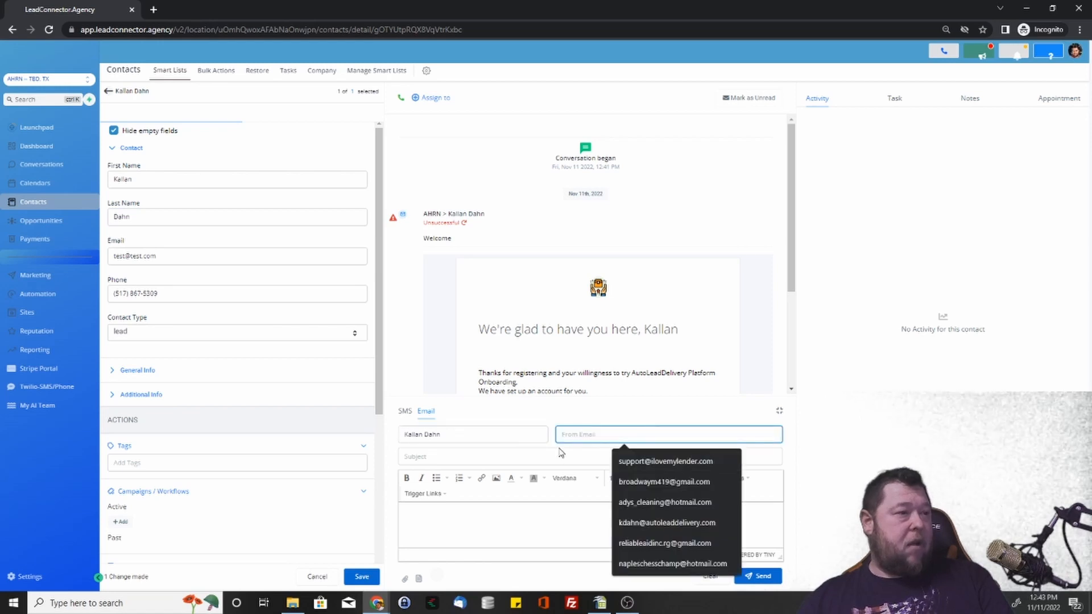
{"action": "left_click", "coordinate": [420, 458]}
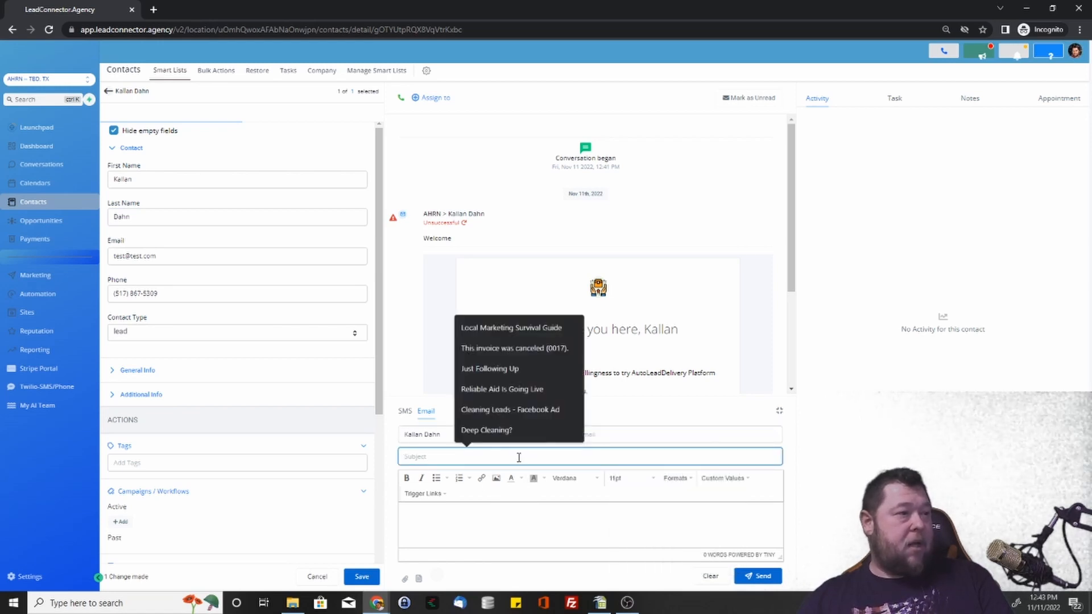
{"action": "left_click", "coordinate": [490, 517]}
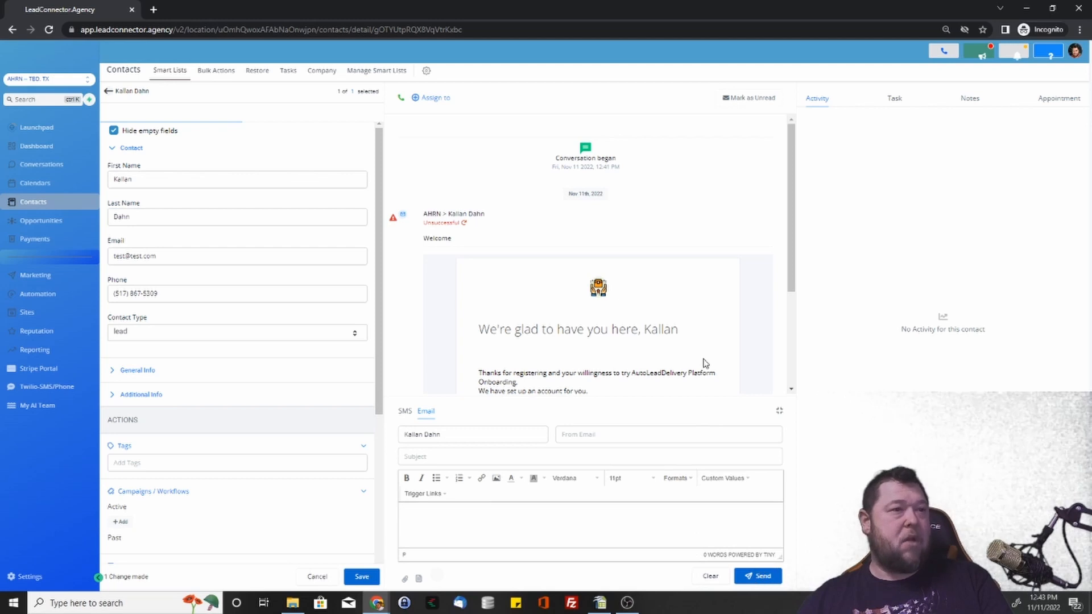
{"action": "scroll", "coordinate": [714, 239], "scroll_direction": "down", "scroll_amount": 3}
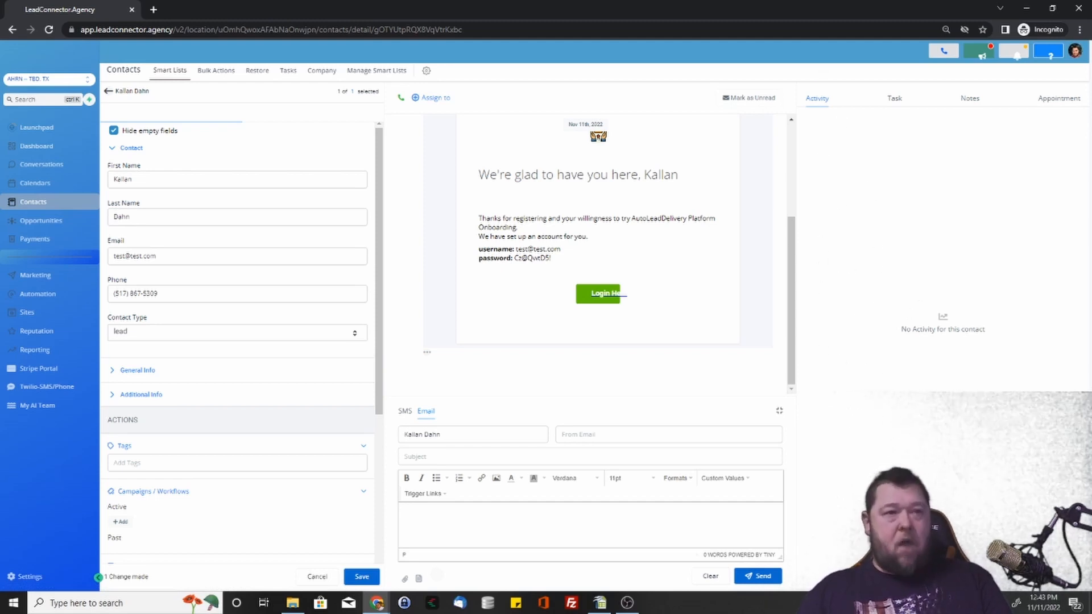
Mark the contact's test task complete and save a new note reading 'test note'.
{"action": "left_click", "coordinate": [893, 101]}
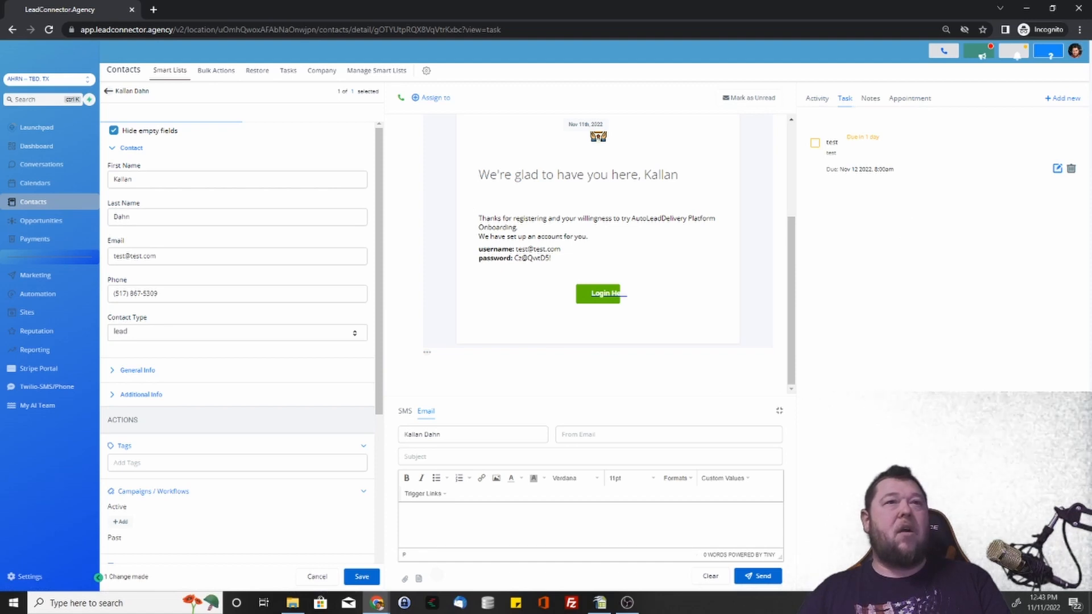
{"action": "left_click", "coordinate": [815, 143]}
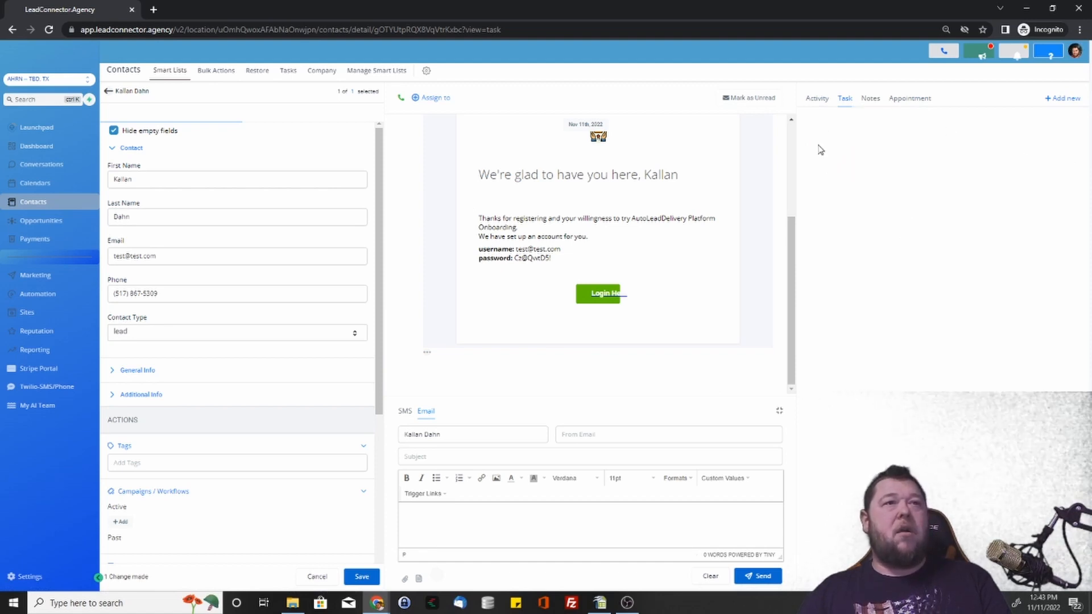
{"action": "left_click", "coordinate": [873, 100]}
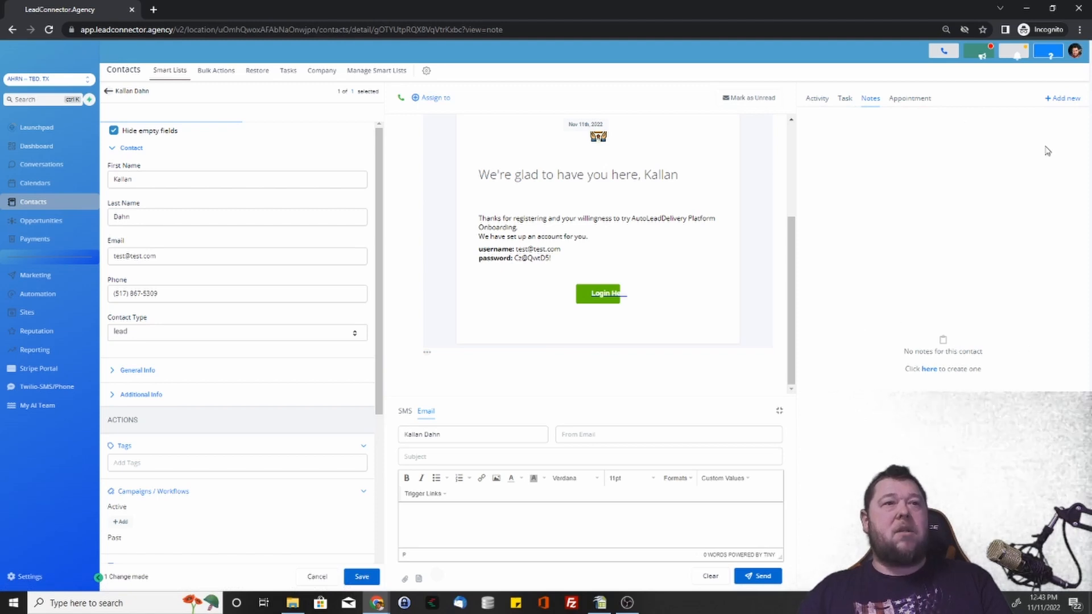
{"action": "left_click", "coordinate": [1064, 99]}
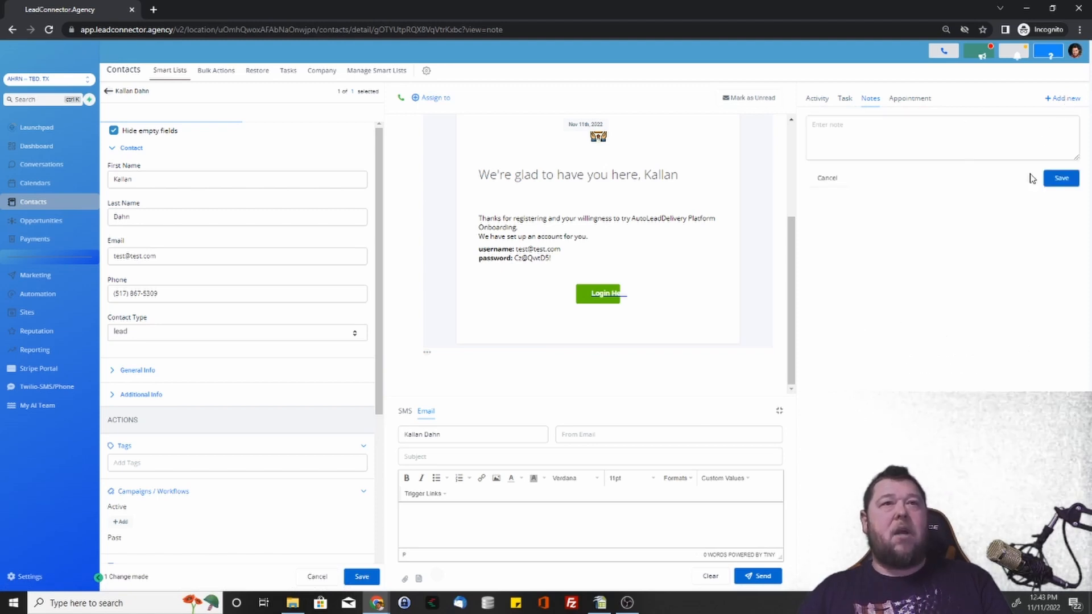
{"action": "left_click", "coordinate": [934, 135]}
{"action": "type", "text": "te"}
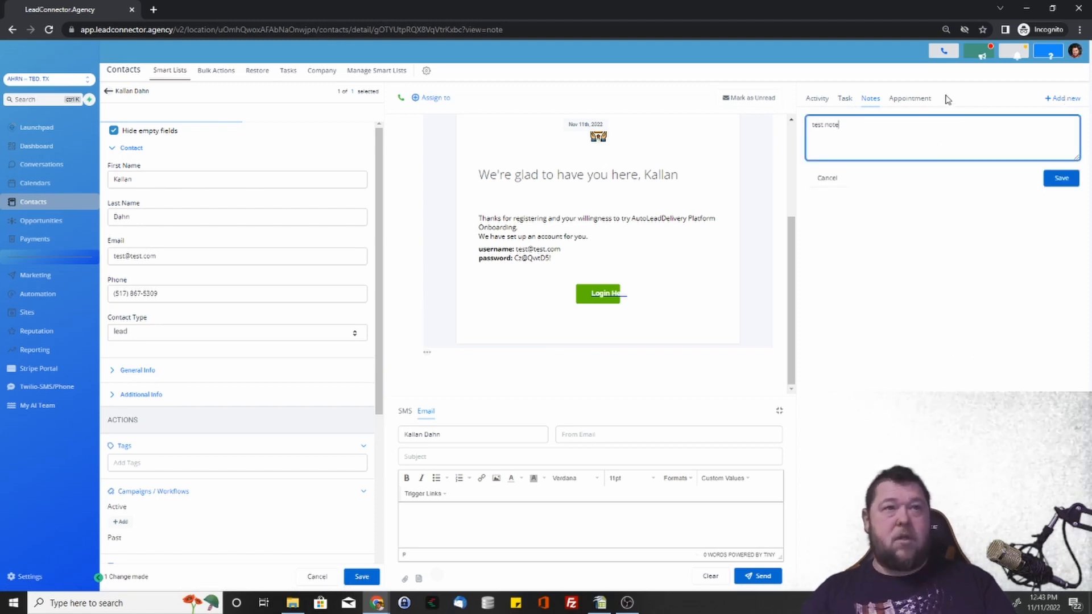
{"action": "type", "text": "st note"}
{"action": "left_click", "coordinate": [1062, 179]}
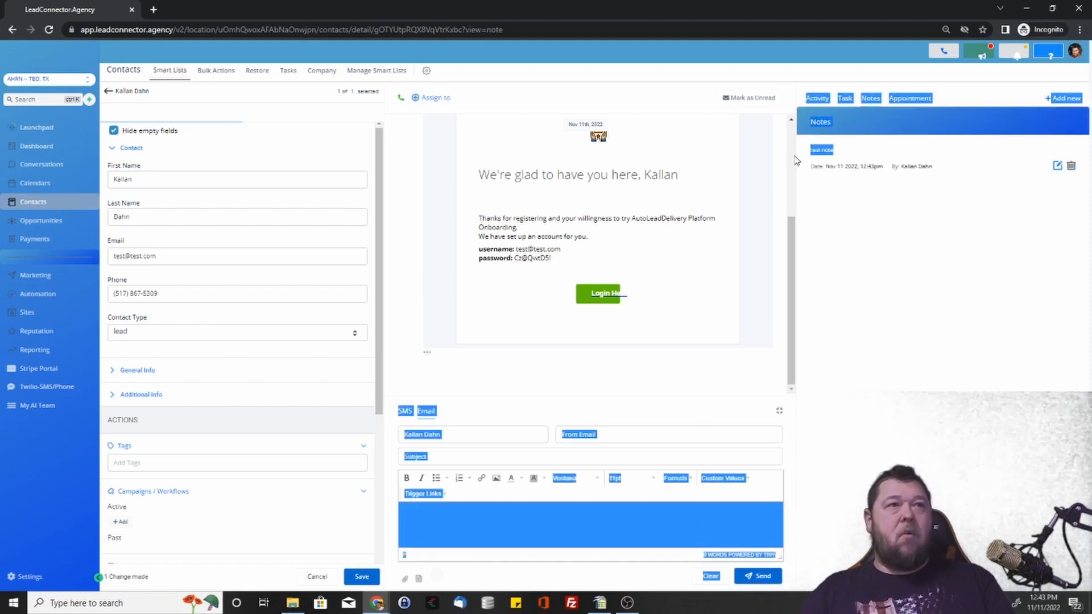
Delete the 'test note' so the contact has no notes left.
{"action": "left_click_drag", "start_coordinate": [910, 166], "coordinate": [825, 139]}
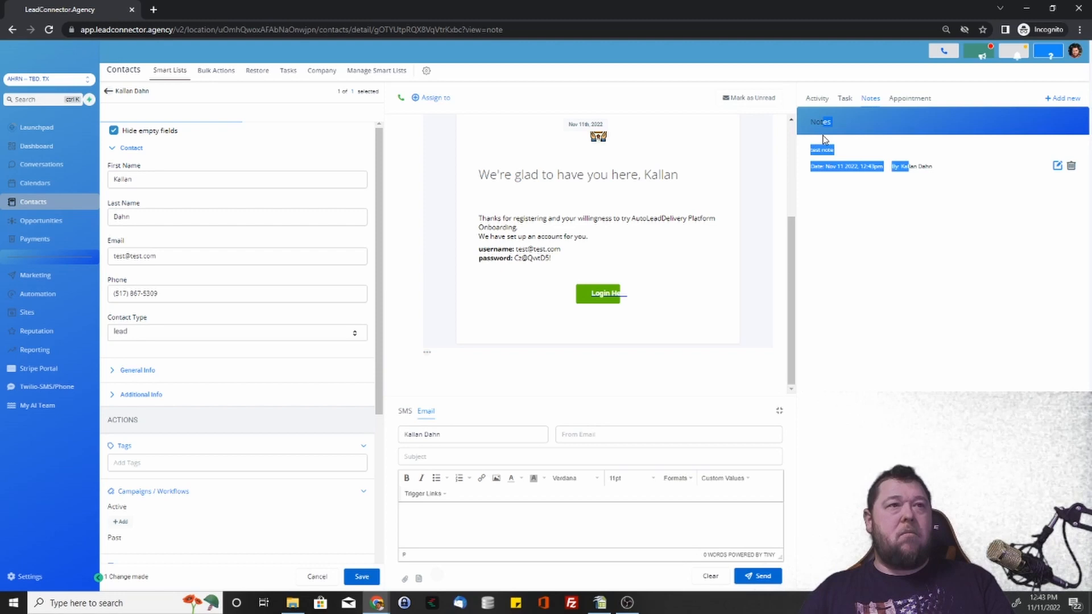
{"action": "left_click", "coordinate": [890, 215]}
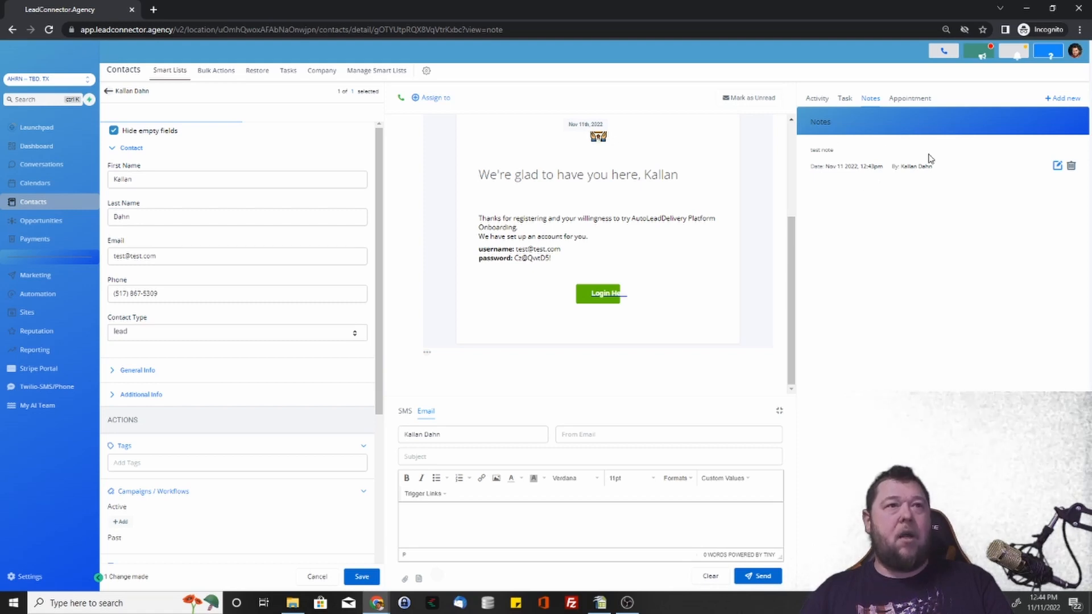
{"action": "left_click", "coordinate": [1071, 166]}
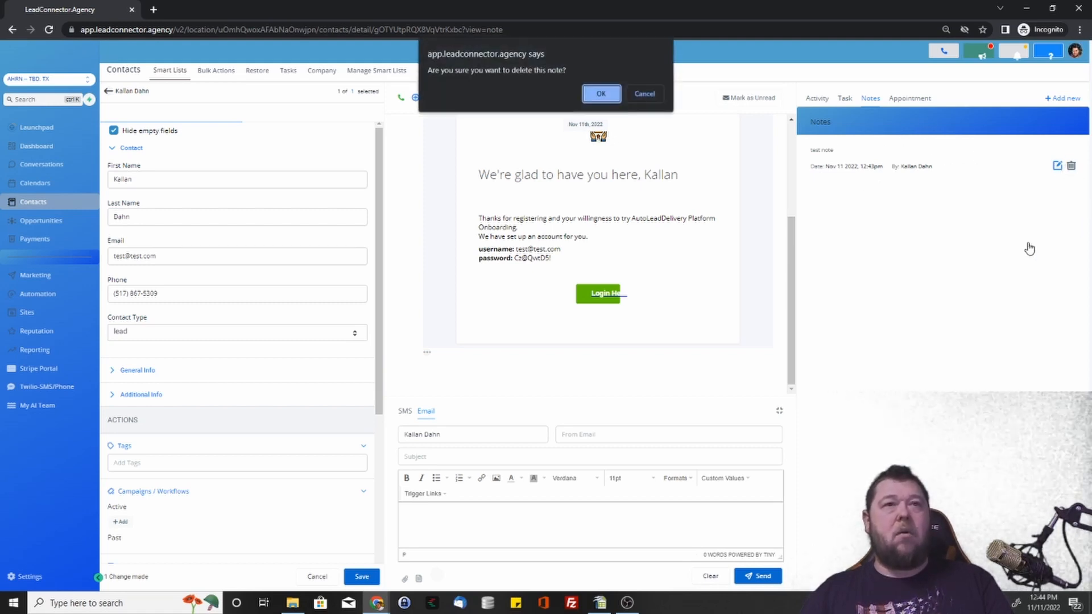
{"action": "left_click", "coordinate": [602, 94]}
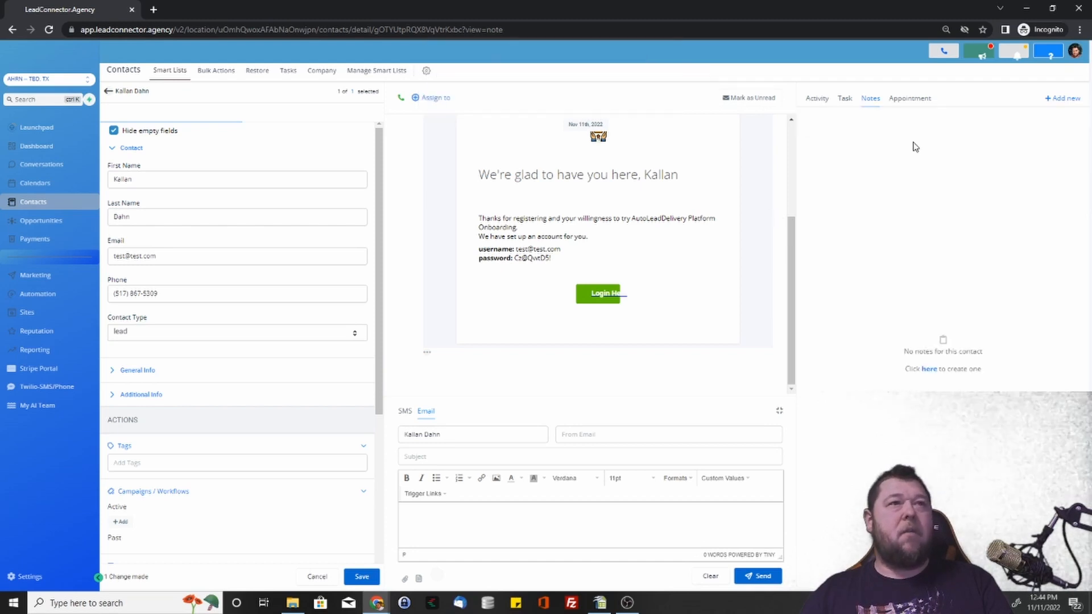
Start a new appointment, reviewing the 2 Hour Breakthrough Session calendar and 12:00 pm - 2:00 pm slot.
{"action": "left_click", "coordinate": [918, 100]}
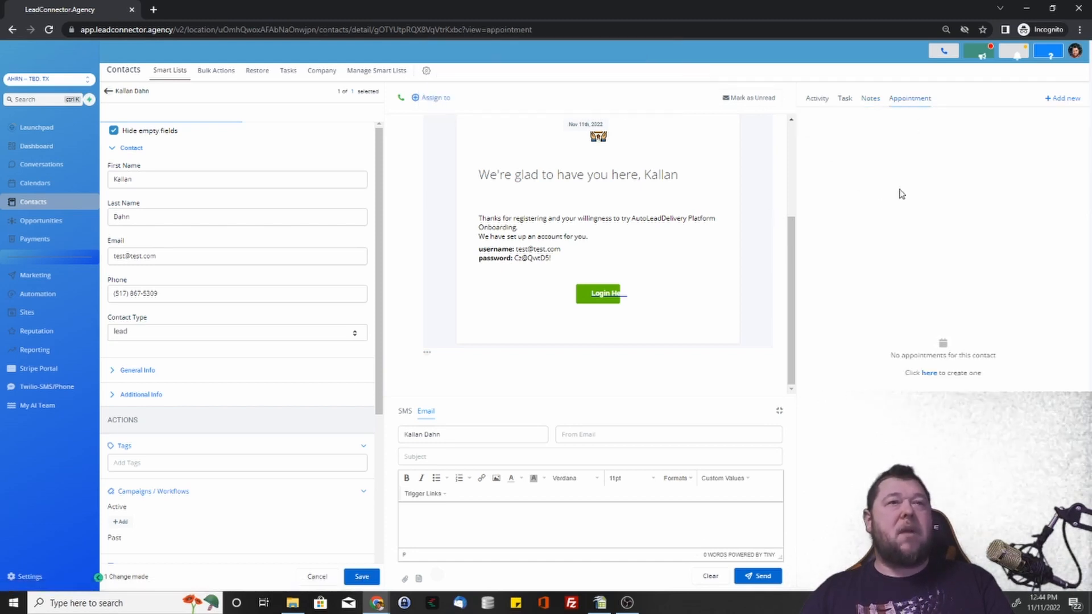
{"action": "left_click", "coordinate": [1063, 98]}
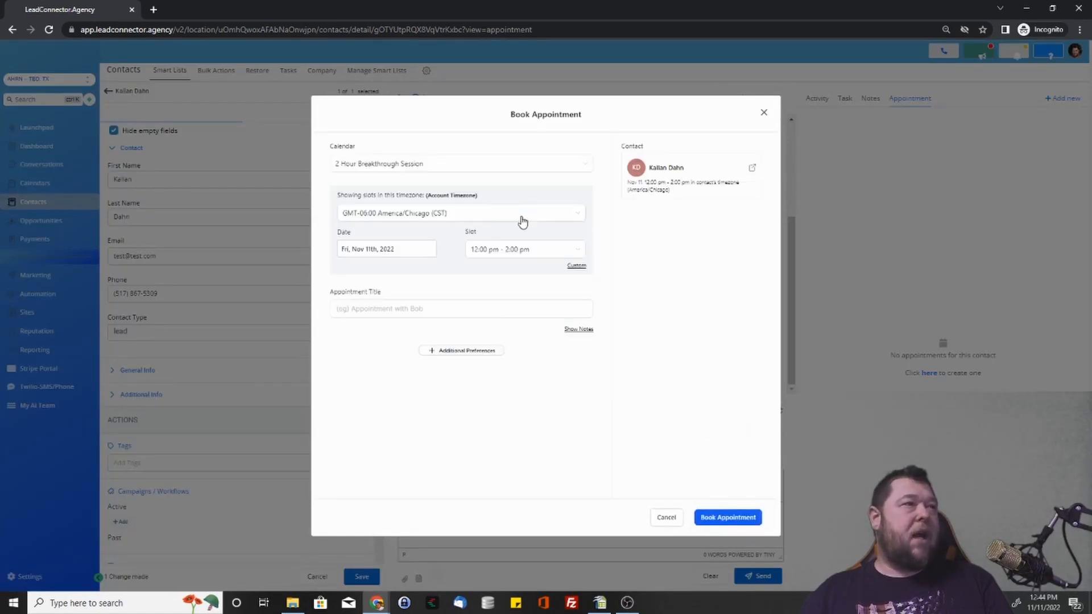
{"action": "left_click", "coordinate": [480, 164]}
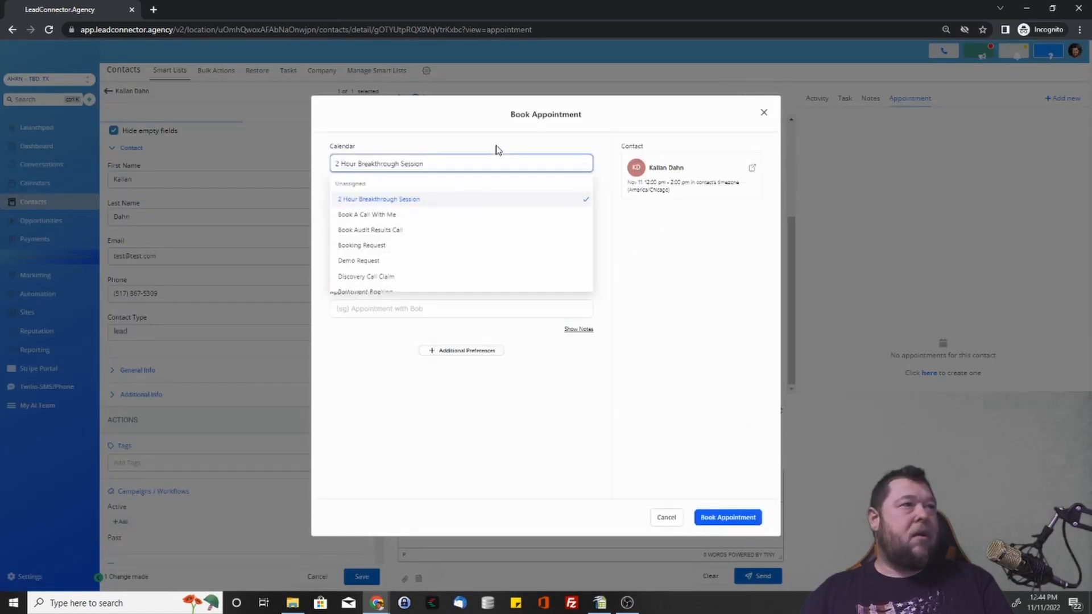
{"action": "left_click", "coordinate": [550, 164]}
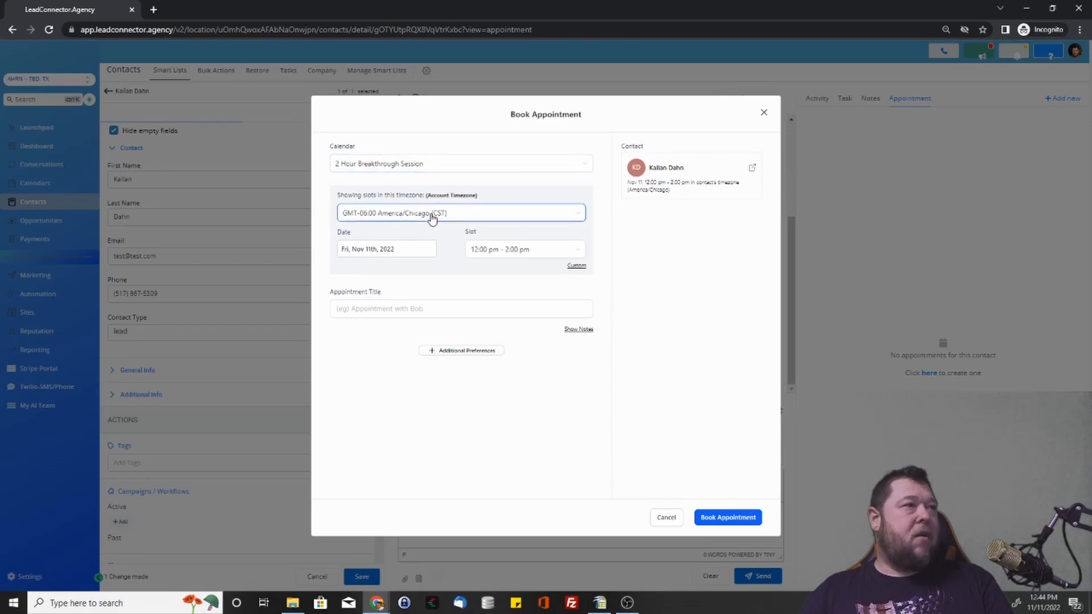
{"action": "left_click", "coordinate": [382, 250]}
{"action": "left_click", "coordinate": [517, 249]}
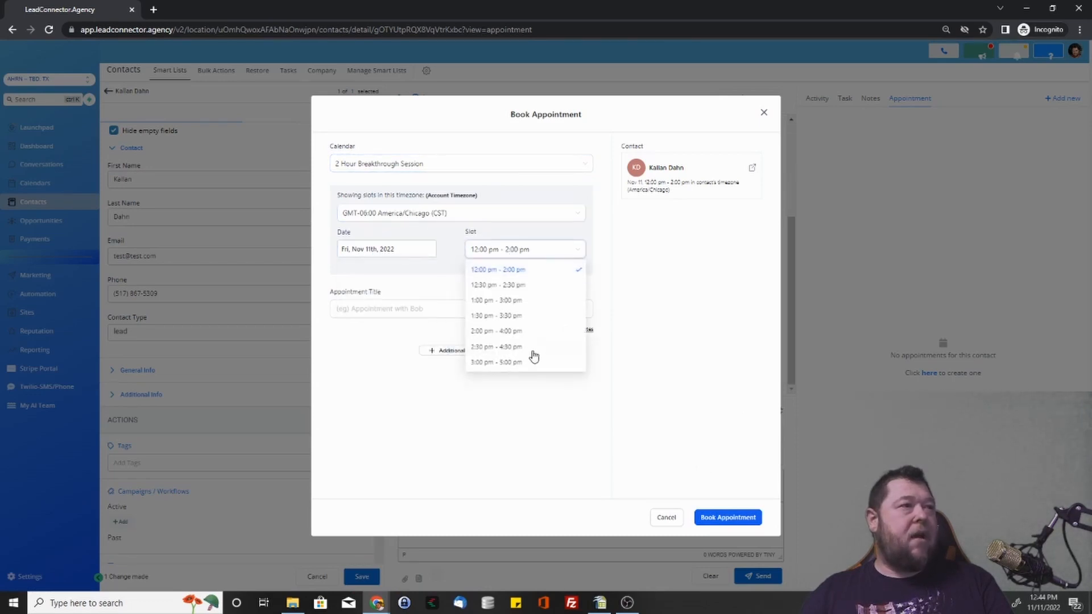
{"action": "left_click", "coordinate": [414, 308]}
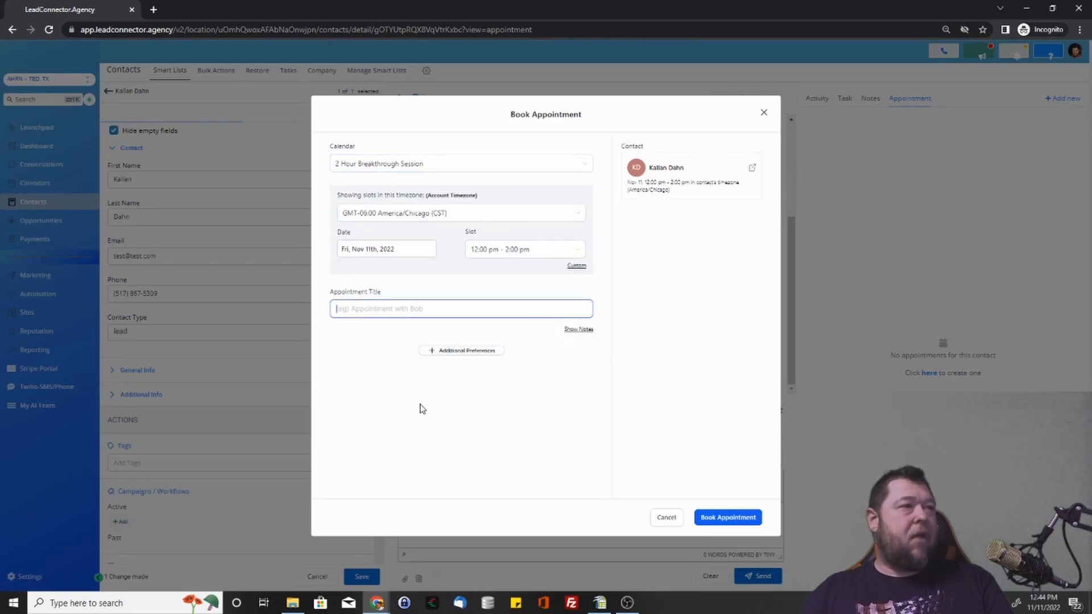
Check additional preferences with status Confirmed and the notes box, then cancel the booking form.
{"action": "left_click", "coordinate": [442, 352]}
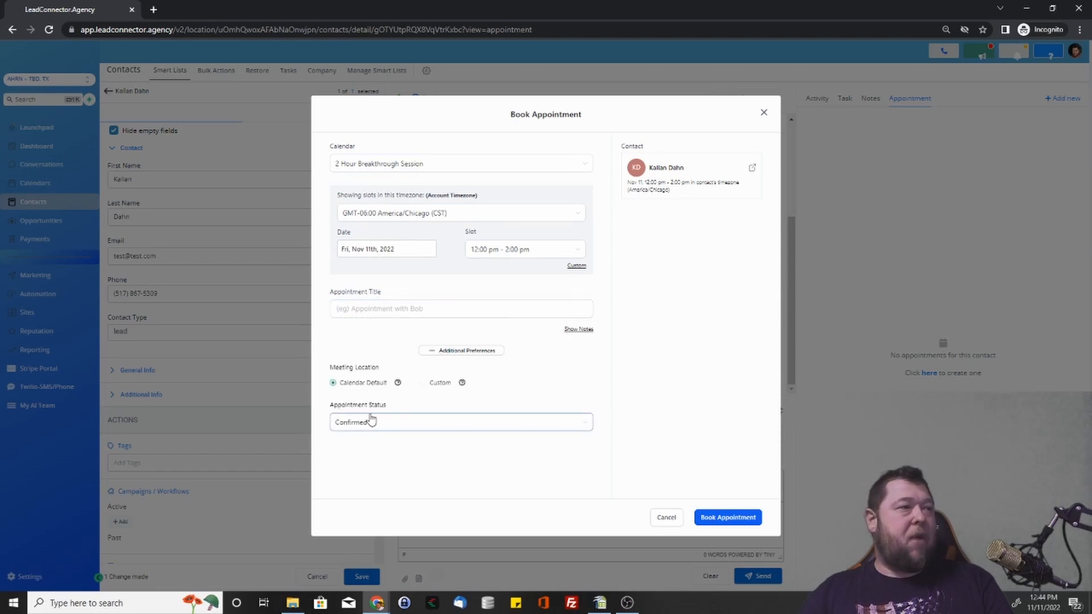
{"action": "left_click", "coordinate": [432, 429]}
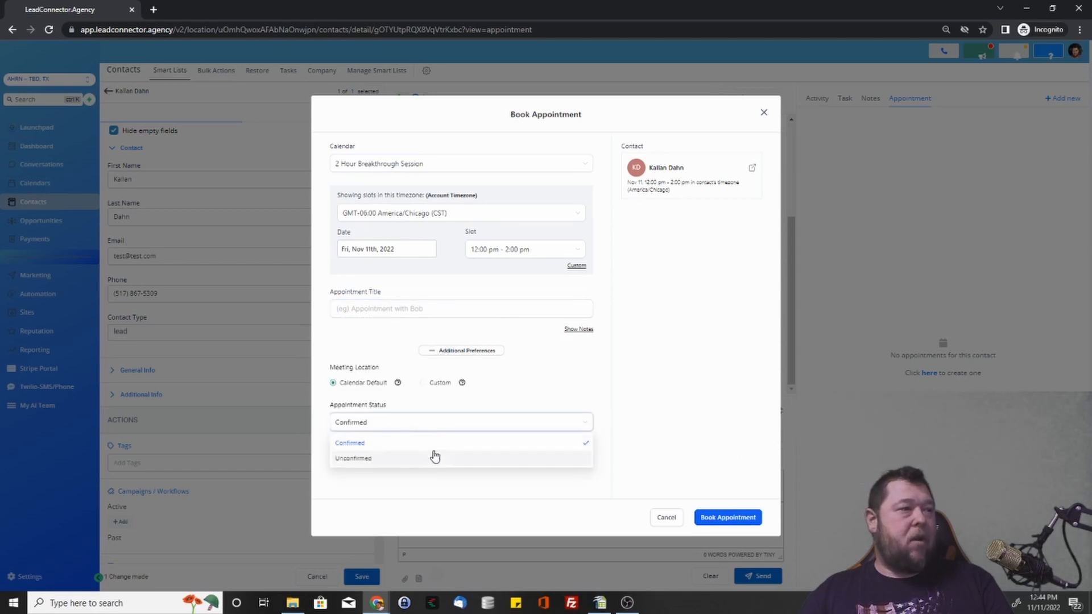
{"action": "left_click", "coordinate": [449, 420]}
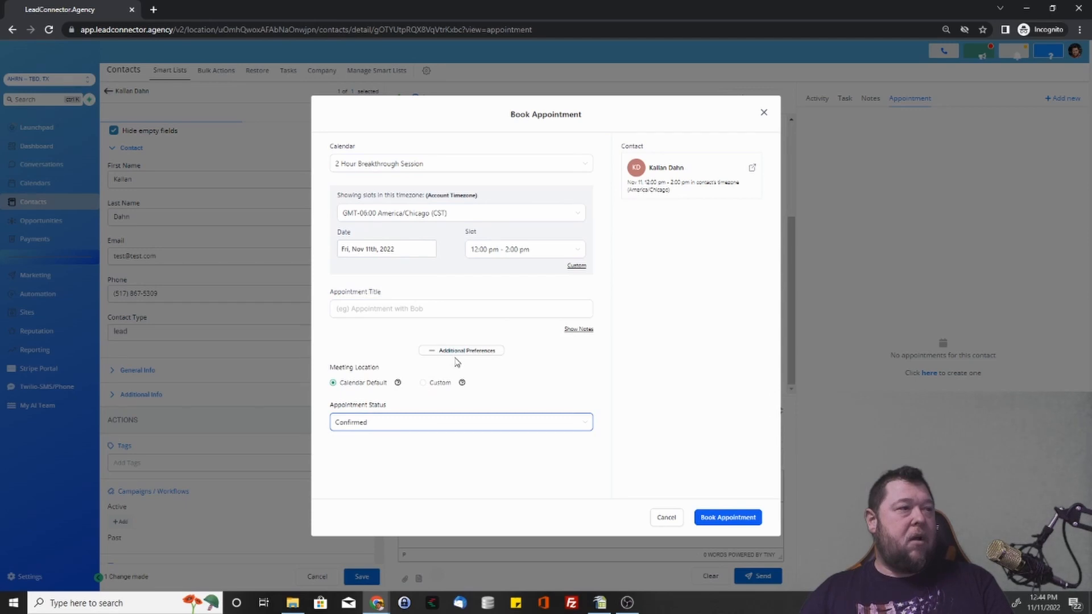
{"action": "left_click", "coordinate": [455, 356]}
{"action": "left_click", "coordinate": [578, 331]}
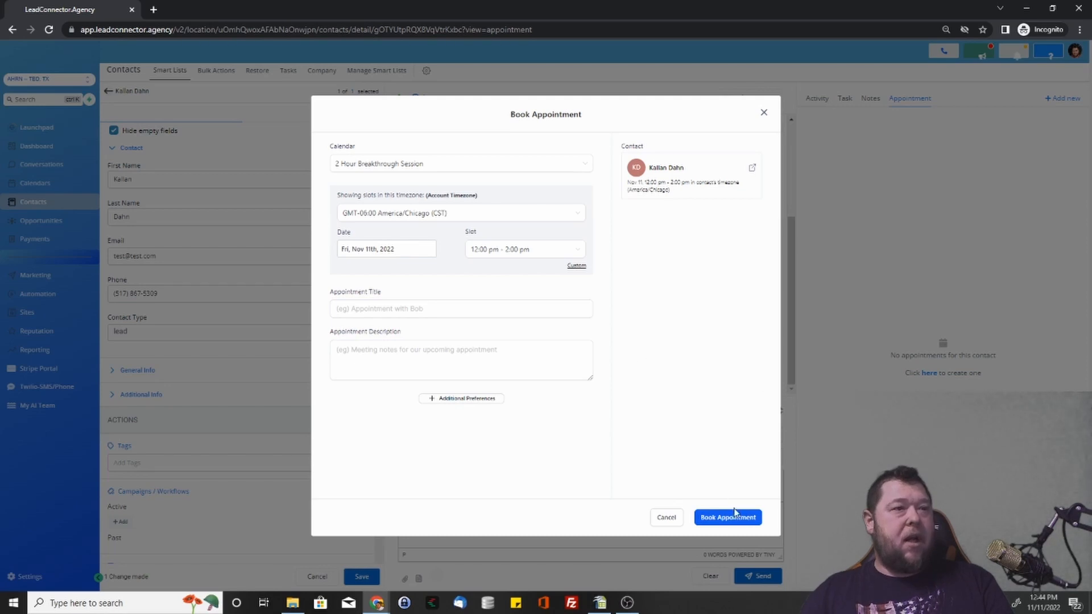
{"action": "left_click", "coordinate": [660, 522]}
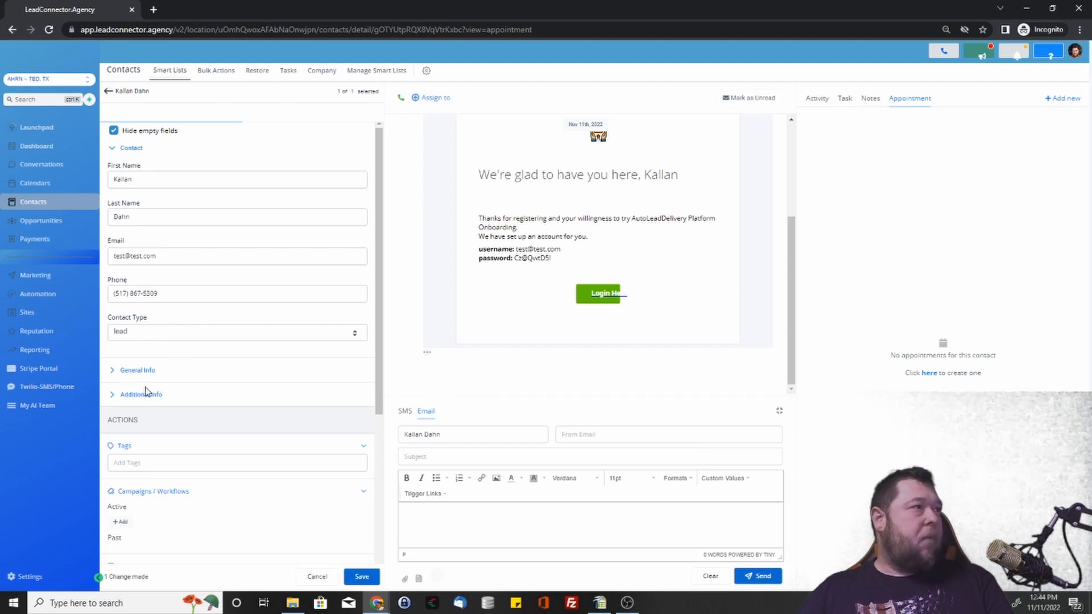
Open the contact, add the existing 'test' tag in its Tags section, and go back to All contacts.
{"action": "left_click", "coordinate": [110, 92]}
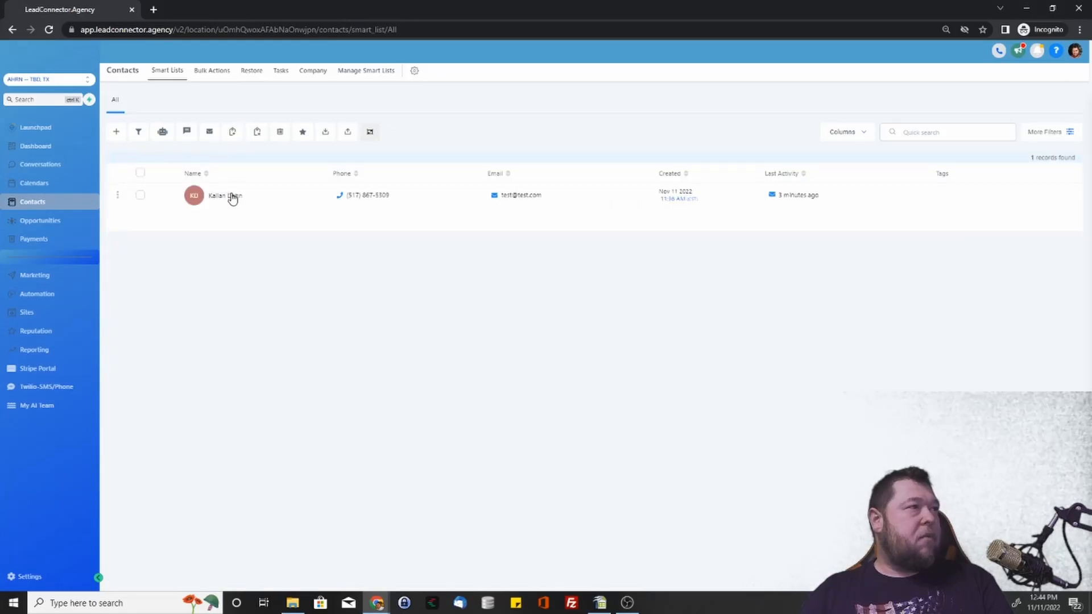
{"action": "left_click", "coordinate": [231, 197]}
{"action": "scroll", "coordinate": [192, 370], "scroll_direction": "down", "scroll_amount": 4}
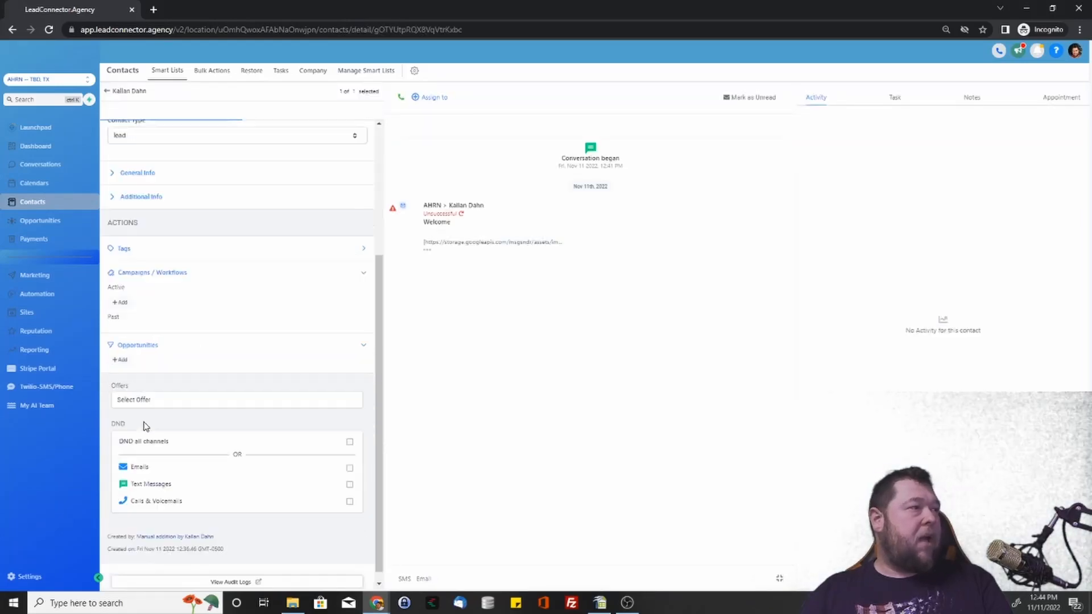
{"action": "left_click", "coordinate": [161, 238]}
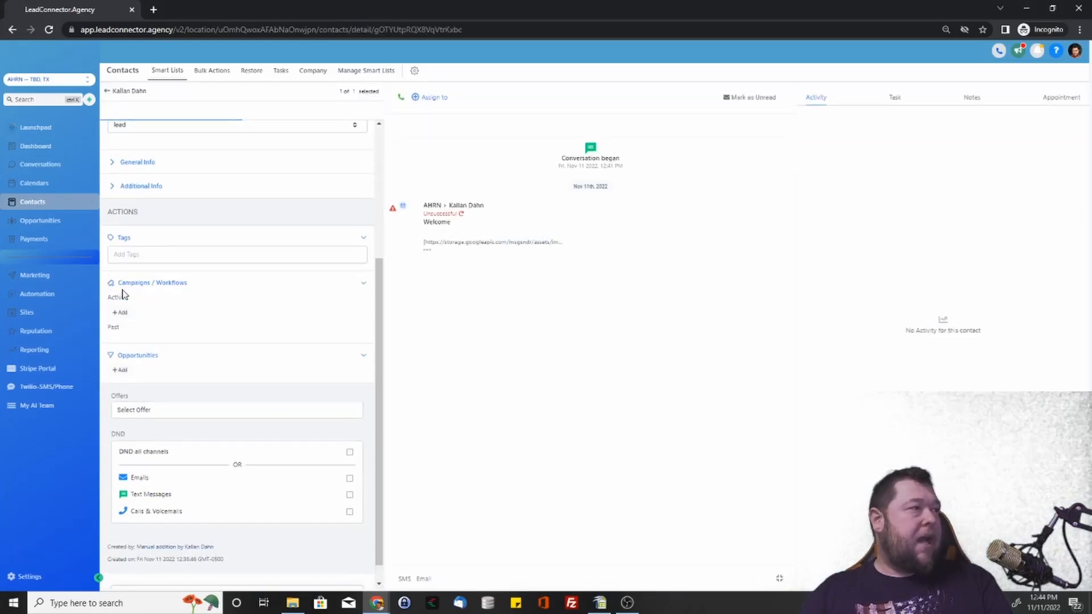
{"action": "left_click", "coordinate": [137, 257]}
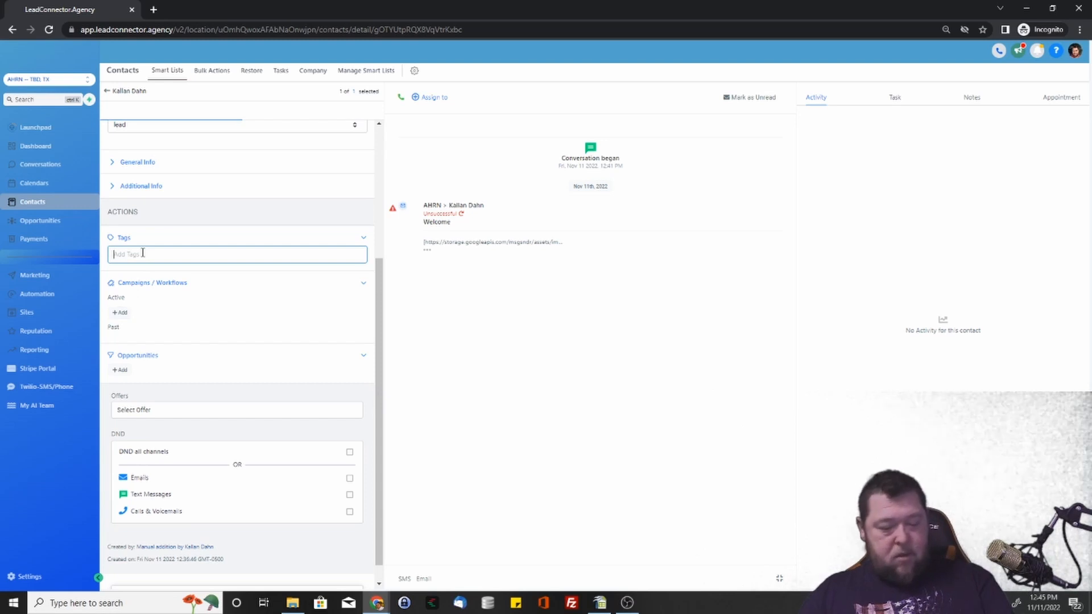
{"action": "type", "text": "test"}
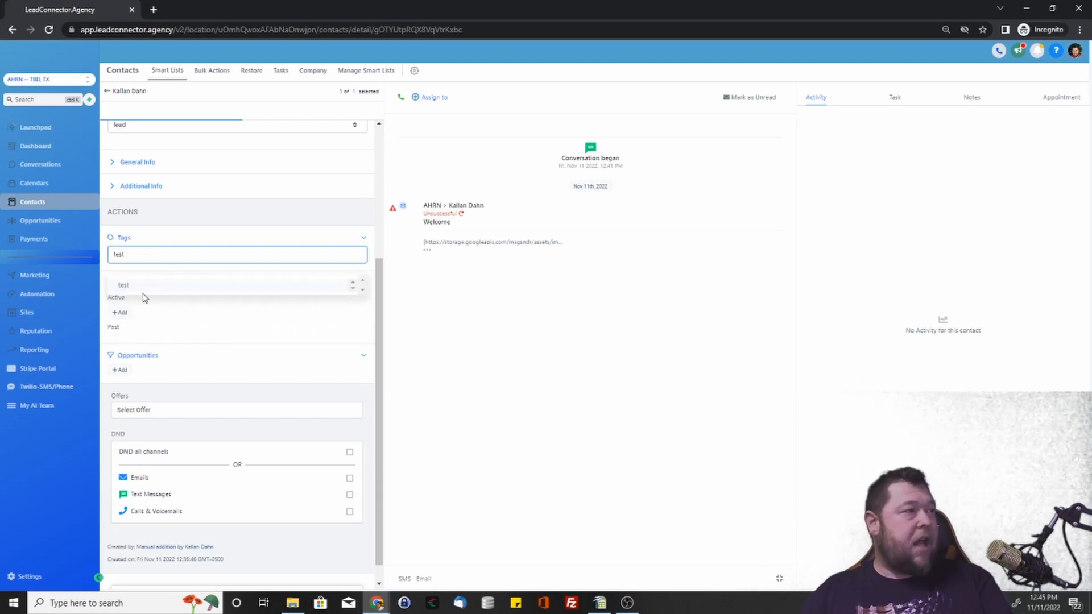
{"action": "left_click", "coordinate": [131, 288]}
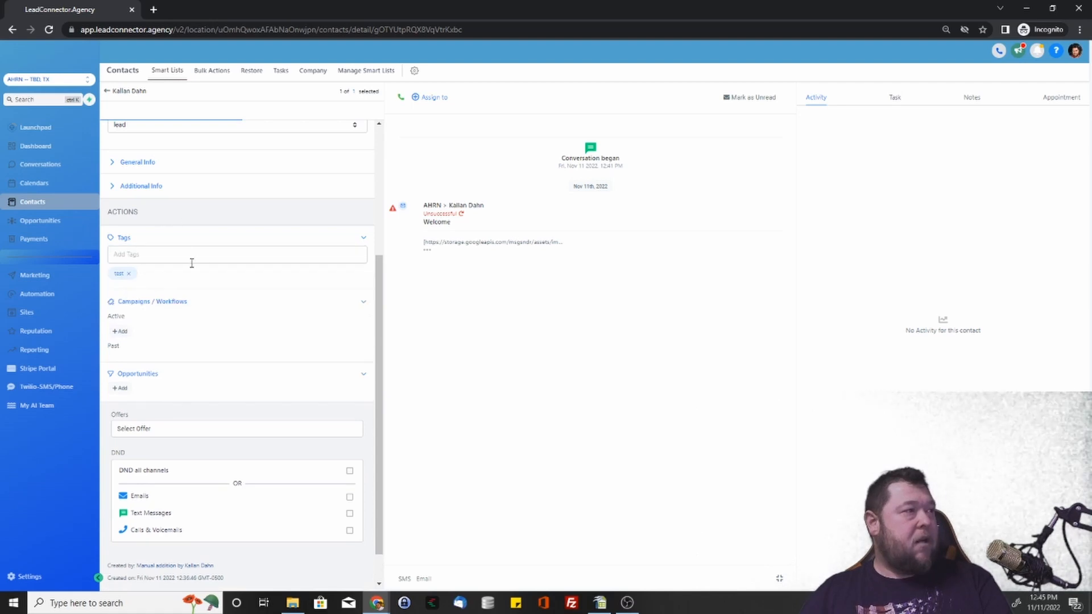
{"action": "scroll", "coordinate": [261, 485], "scroll_direction": "down", "scroll_amount": 1}
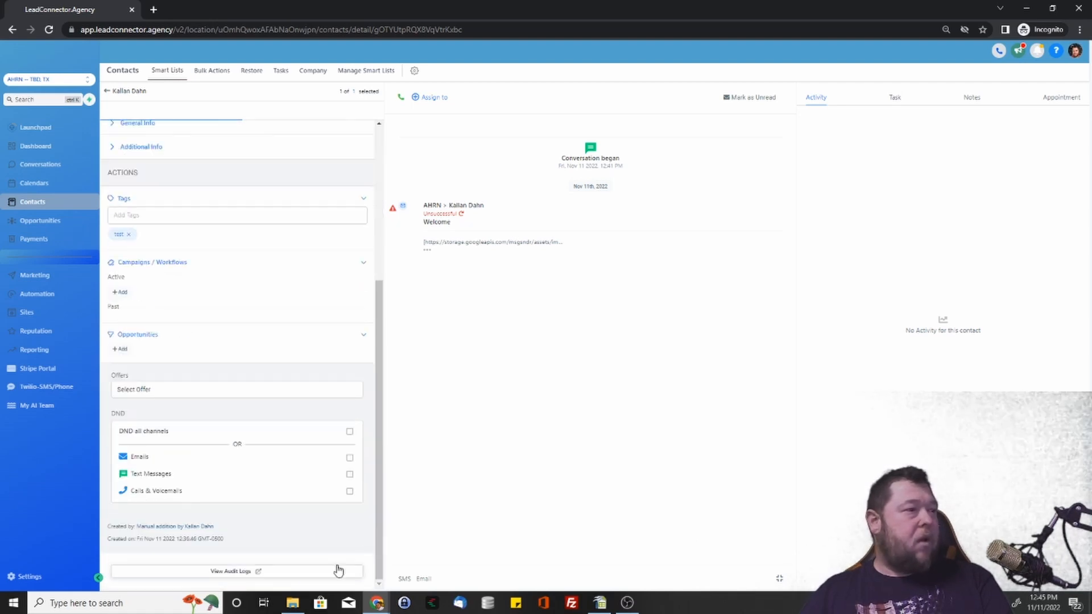
{"action": "left_click", "coordinate": [106, 93]}
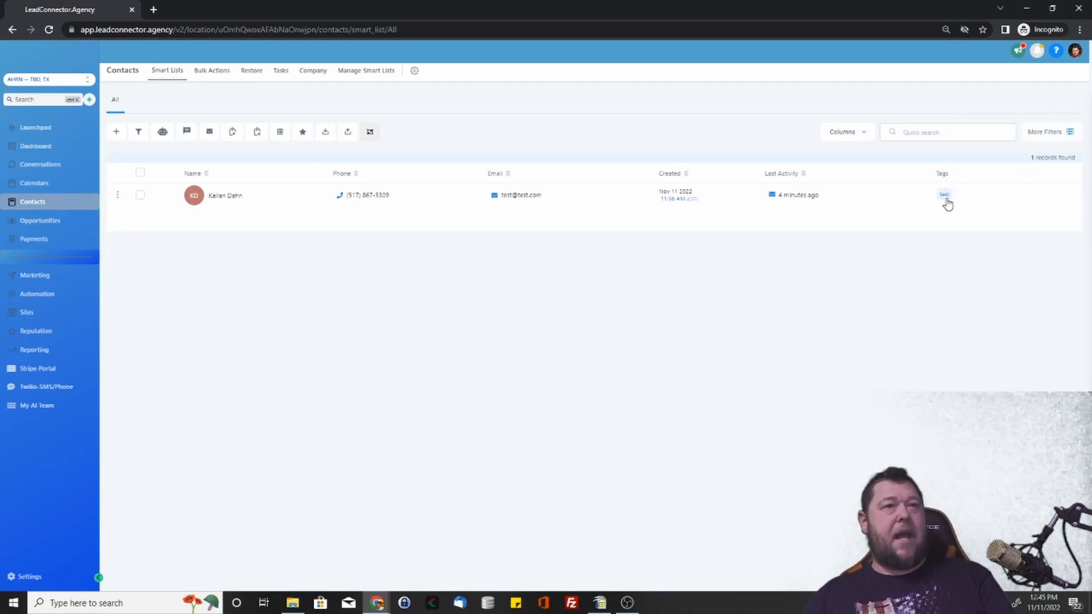
Add a Tag filter to the contacts list and choose the 'test' tag.
{"action": "left_click", "coordinate": [1040, 133]}
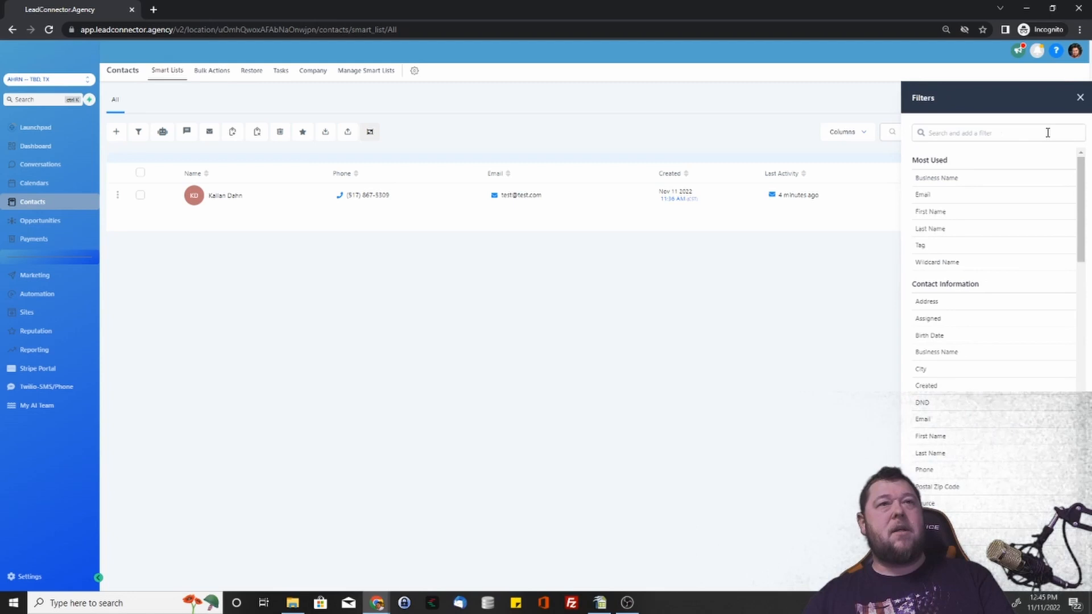
{"action": "left_click", "coordinate": [981, 135]}
{"action": "type", "text": "test"}
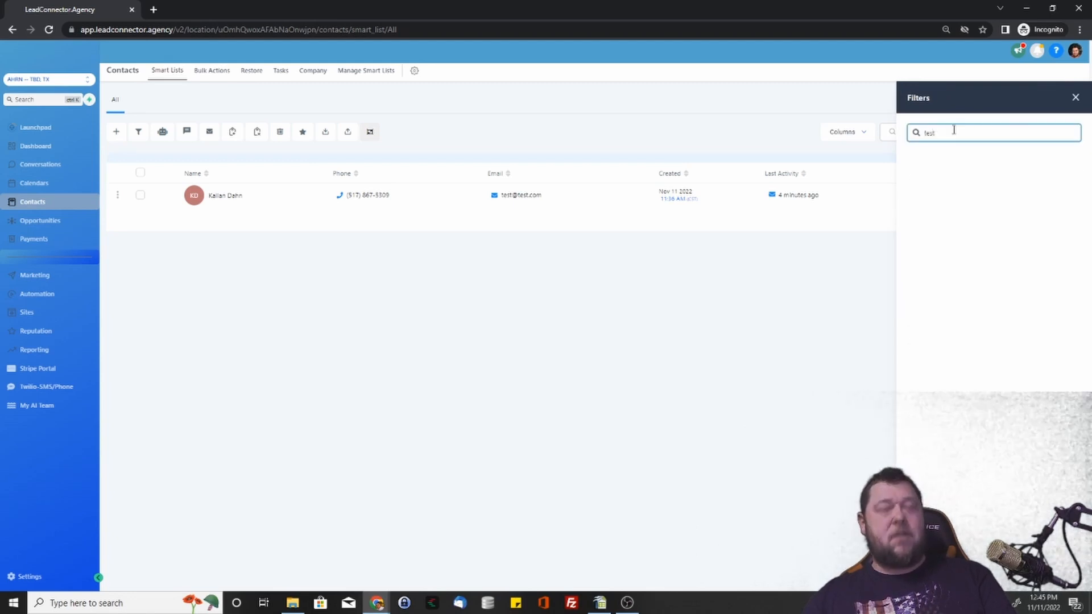
{"action": "key", "text": "BackSpace"}
{"action": "key", "text": "BackSpace"}
{"action": "key", "text": "BackSpace"}
{"action": "type", "text": "ag"}
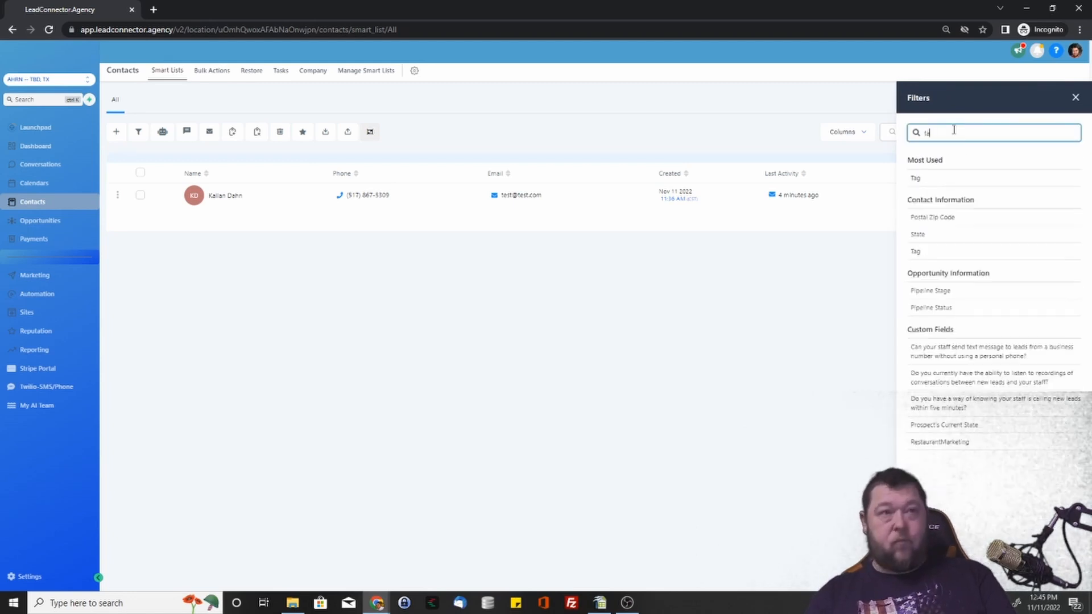
{"action": "left_click", "coordinate": [928, 181]}
{"action": "left_click", "coordinate": [933, 231]}
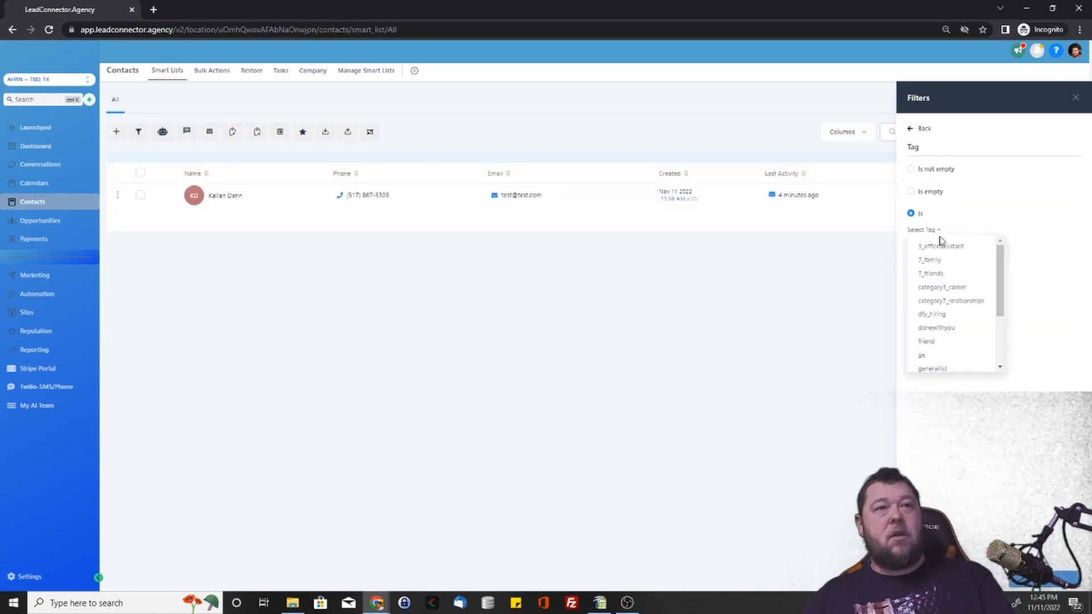
{"action": "scroll", "coordinate": [939, 279], "scroll_direction": "down", "scroll_amount": 2}
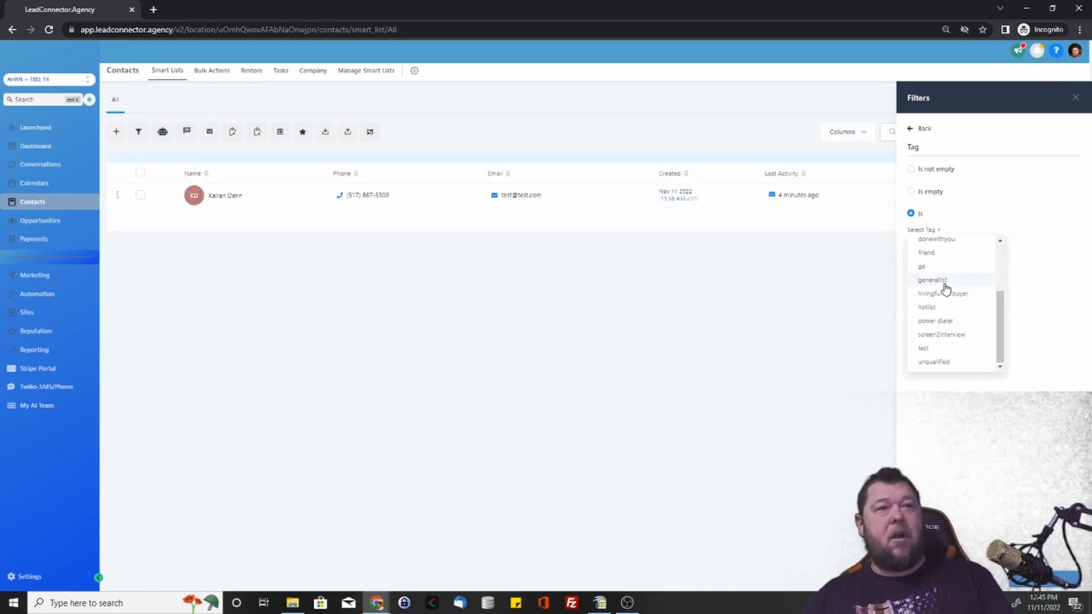
{"action": "left_click", "coordinate": [925, 349]}
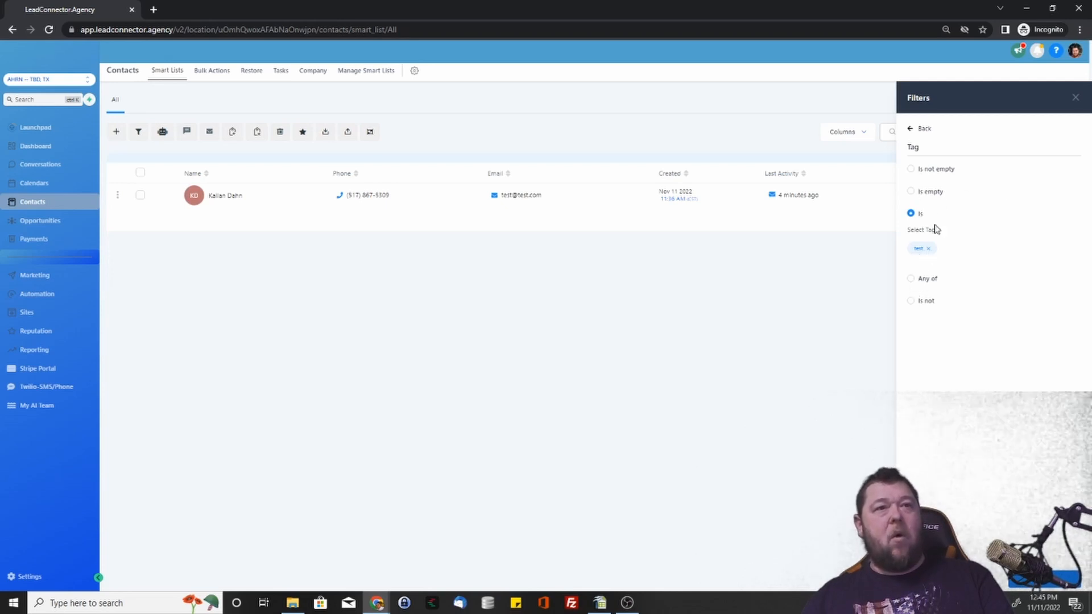
Try the other tag conditions, then settle on 'Tag is test' to show 1 record.
{"action": "left_click", "coordinate": [912, 280]}
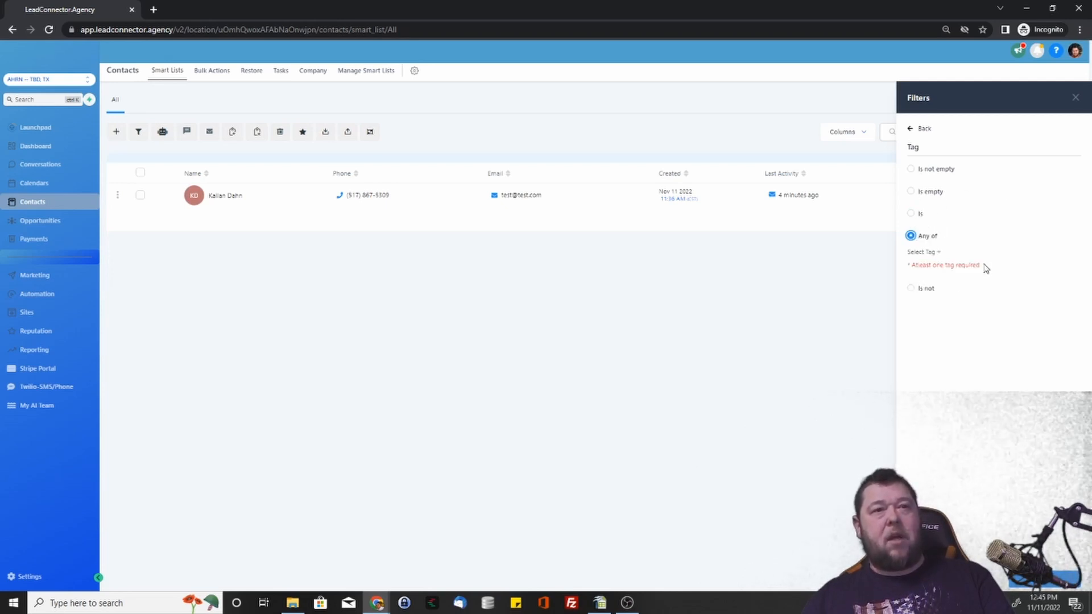
{"action": "left_click", "coordinate": [937, 252]}
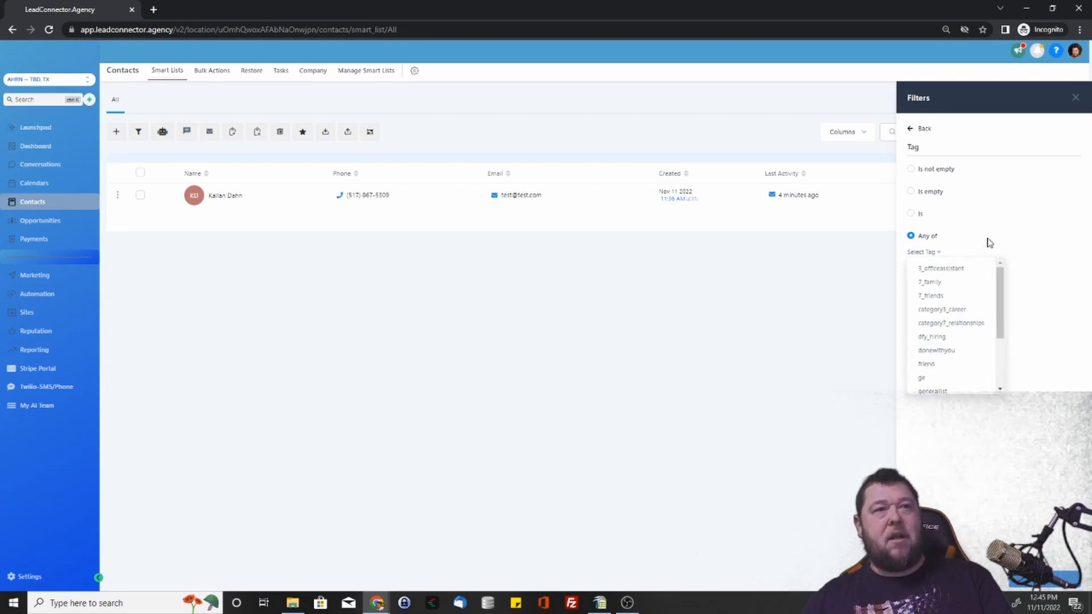
{"action": "left_click", "coordinate": [933, 249]}
{"action": "left_click", "coordinate": [912, 289]}
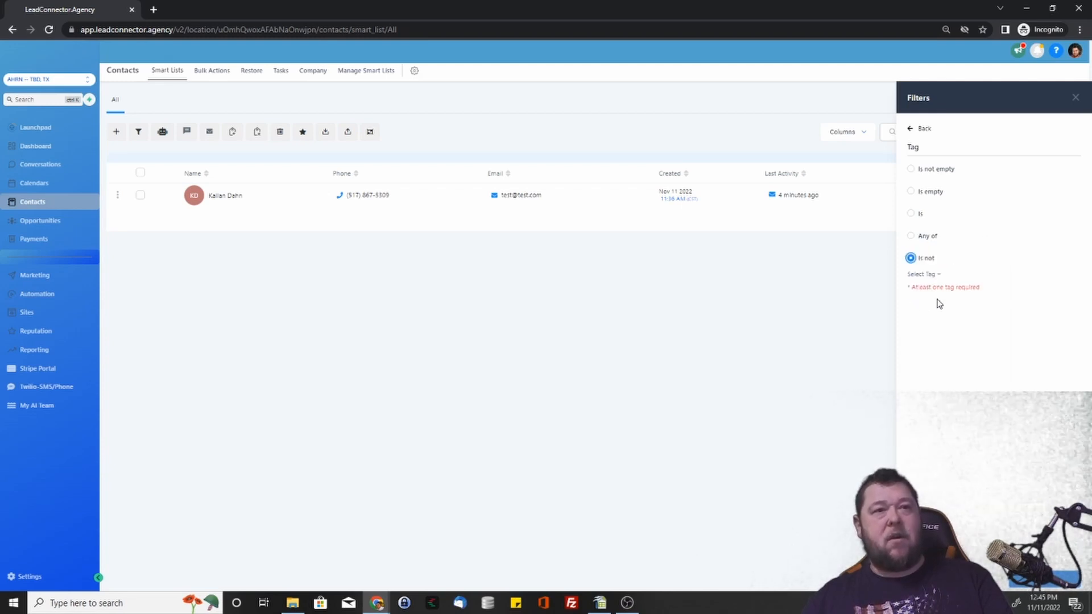
{"action": "left_click", "coordinate": [912, 213]}
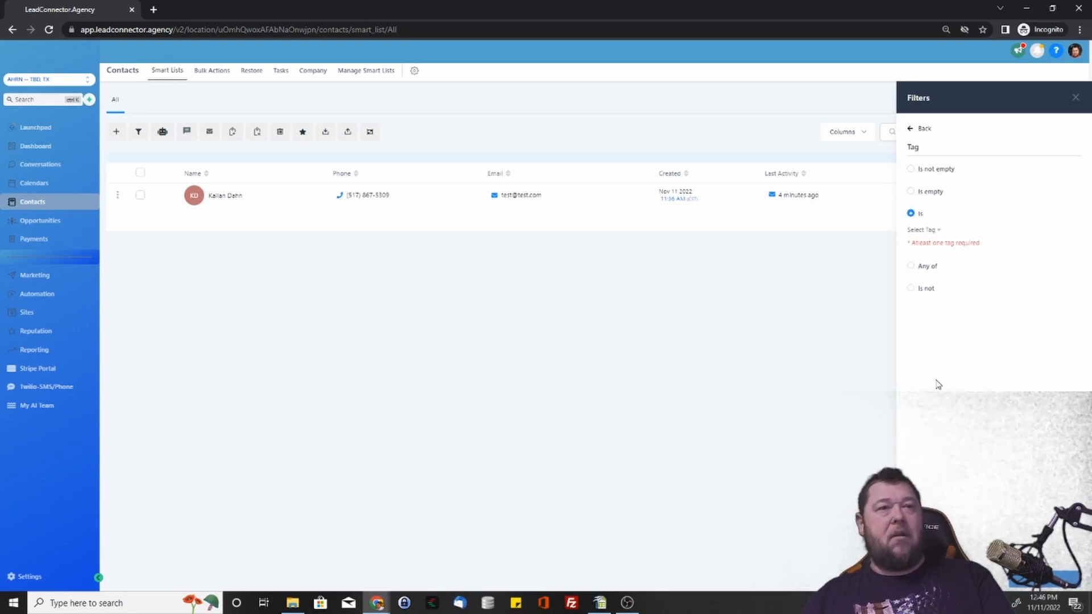
{"action": "left_click", "coordinate": [931, 231]}
{"action": "scroll", "coordinate": [941, 301], "scroll_direction": "down", "scroll_amount": 5}
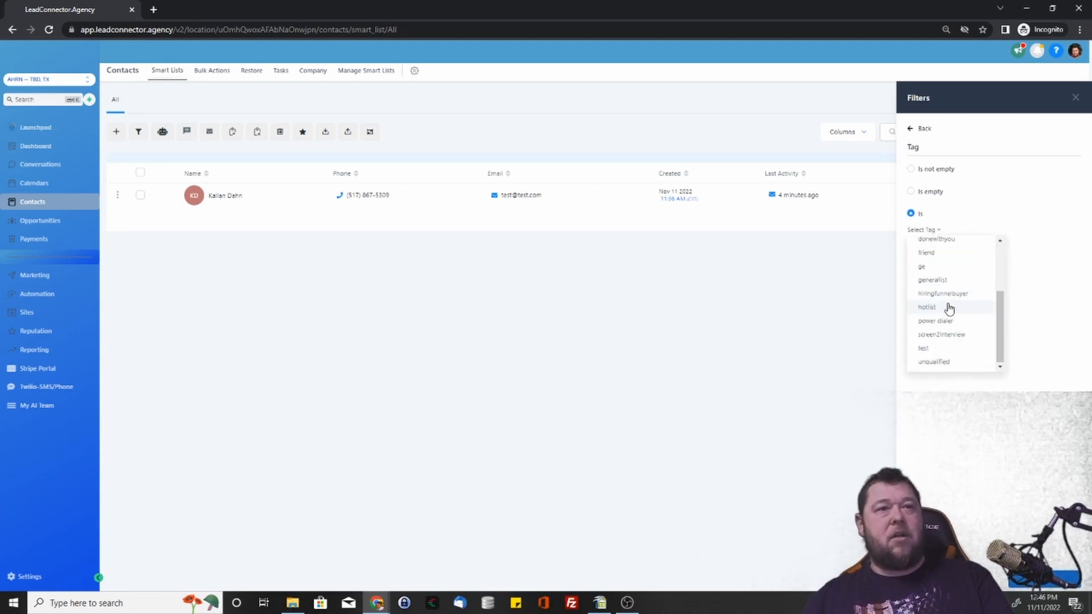
{"action": "left_click", "coordinate": [931, 348]}
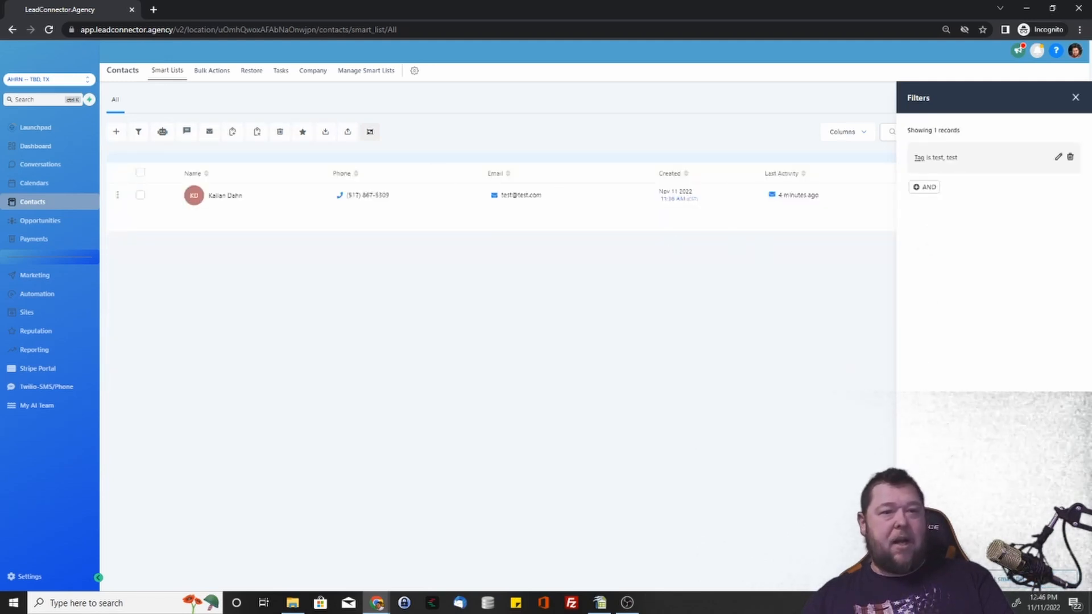
Browse the catalogue of extra filters, then go back to the applied 'Tag is test' filter.
{"action": "left_click", "coordinate": [933, 194]}
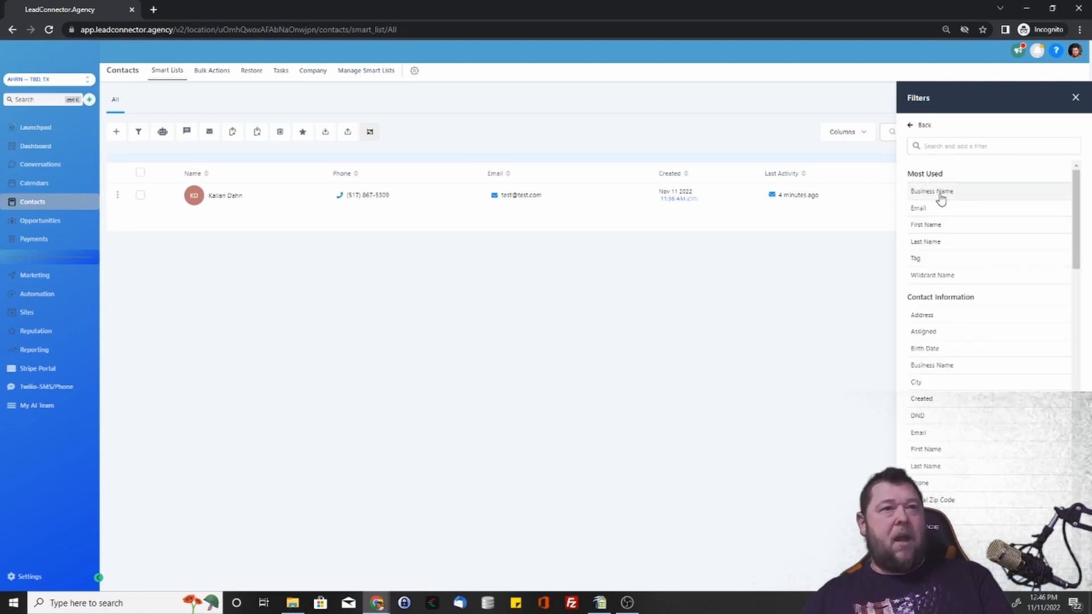
{"action": "scroll", "coordinate": [948, 341], "scroll_direction": "down", "scroll_amount": 3}
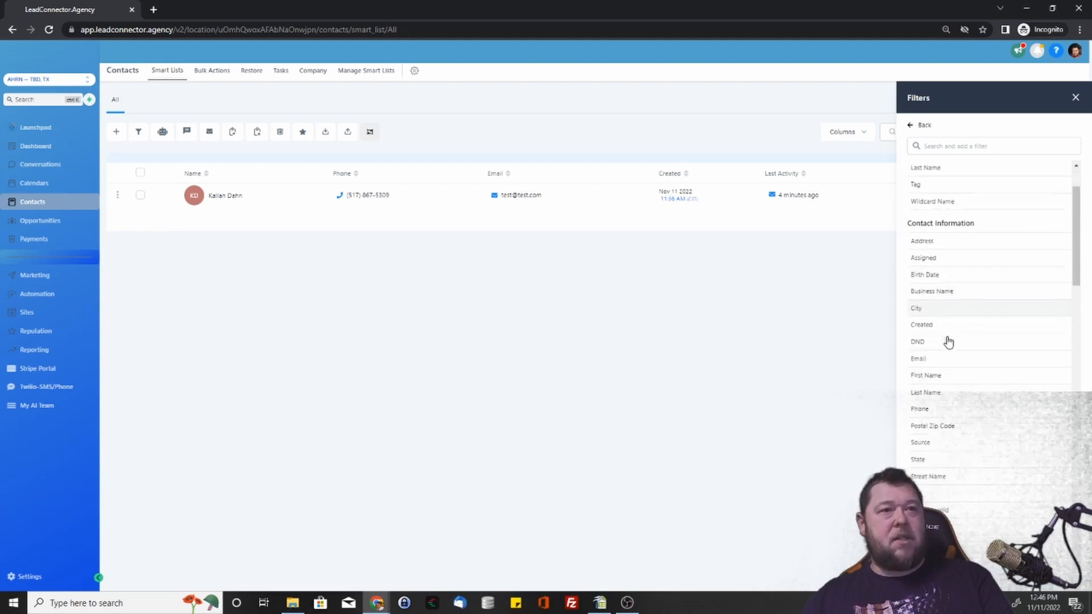
{"action": "scroll", "coordinate": [947, 478], "scroll_direction": "down", "scroll_amount": 5}
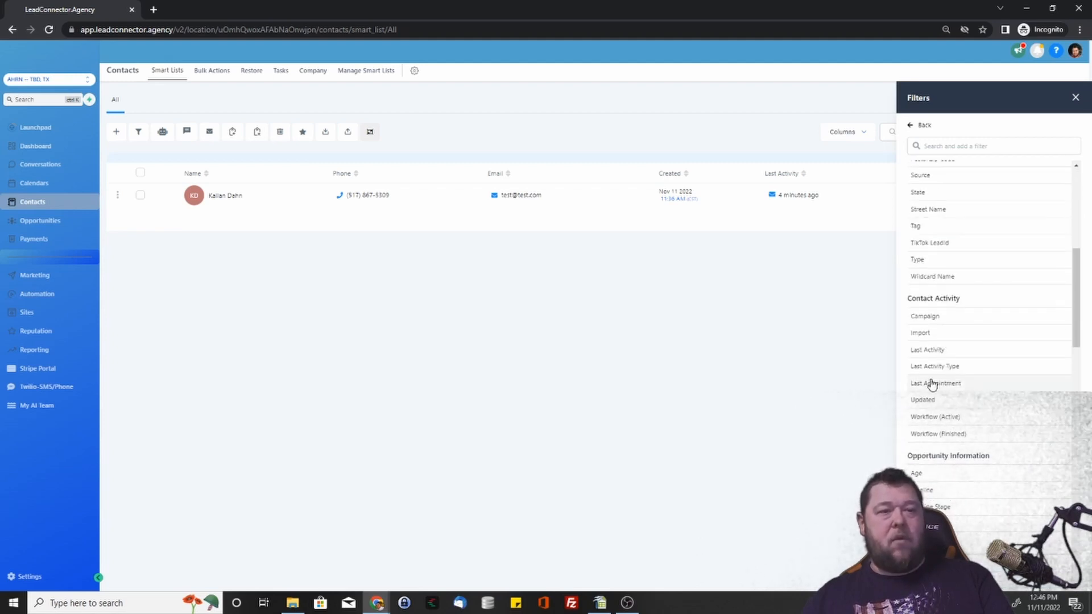
{"action": "scroll", "coordinate": [932, 385], "scroll_direction": "down", "scroll_amount": 3}
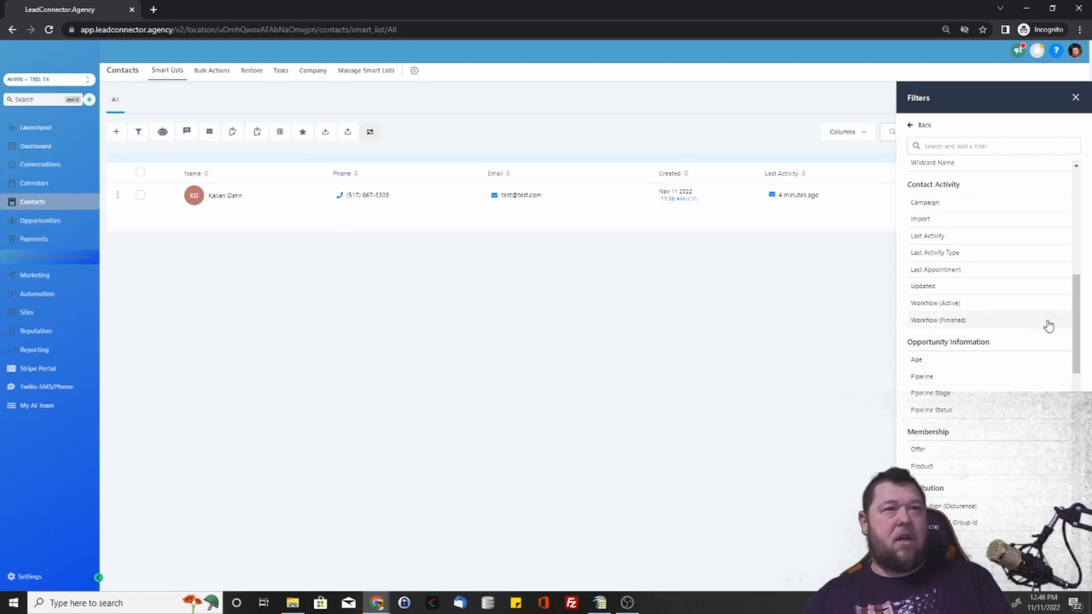
{"action": "scroll", "coordinate": [996, 256], "scroll_direction": "down", "scroll_amount": 5}
{"action": "scroll", "coordinate": [945, 170], "scroll_direction": "up", "scroll_amount": 6}
{"action": "left_click", "coordinate": [911, 125]}
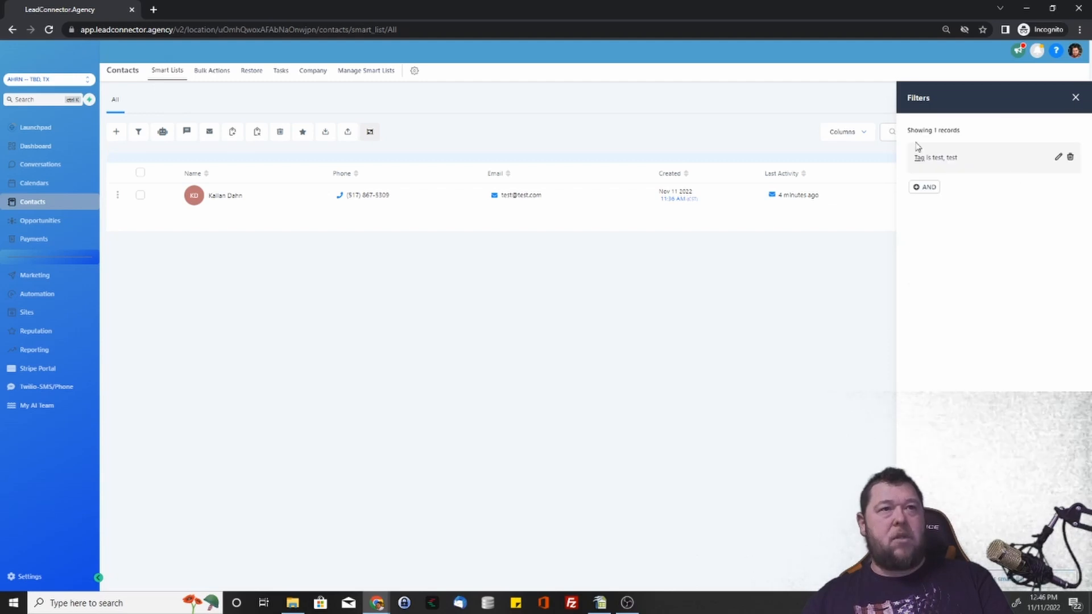
{"action": "left_click", "coordinate": [1010, 585]}
Save the tag-filtered contacts as a smart list named 'Test Tag'.
{"action": "left_click", "coordinate": [509, 130]}
{"action": "type", "text": "Test Tag"}
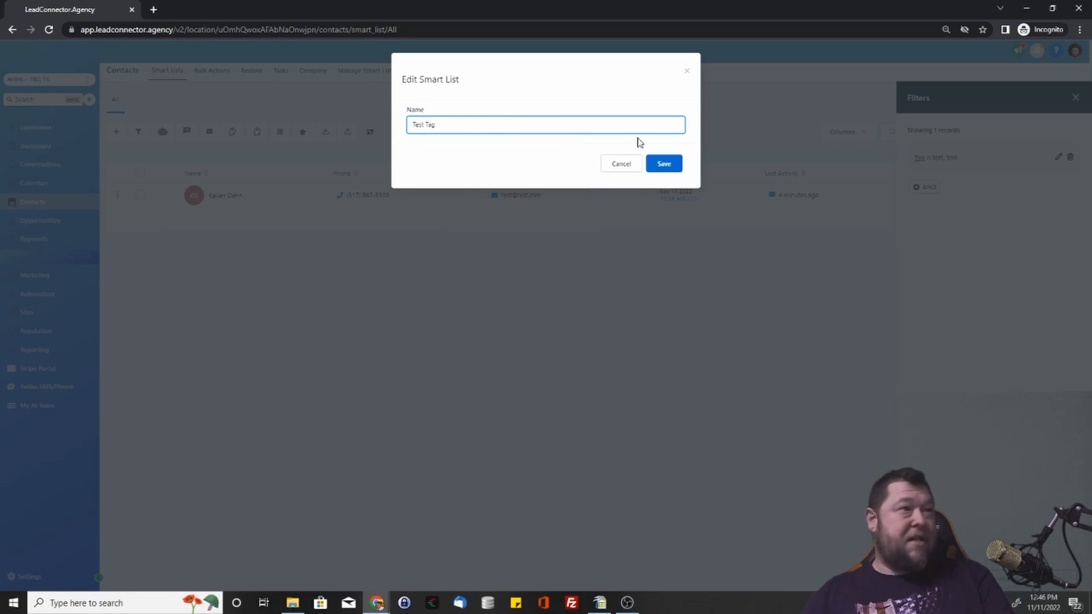
{"action": "left_click", "coordinate": [664, 163]}
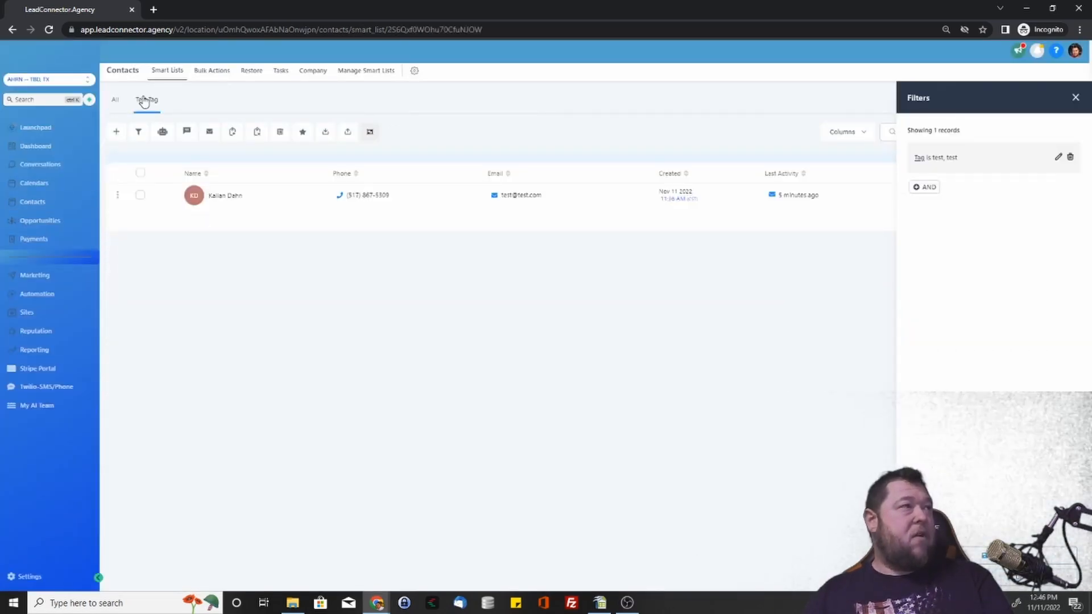
{"action": "left_click", "coordinate": [114, 101]}
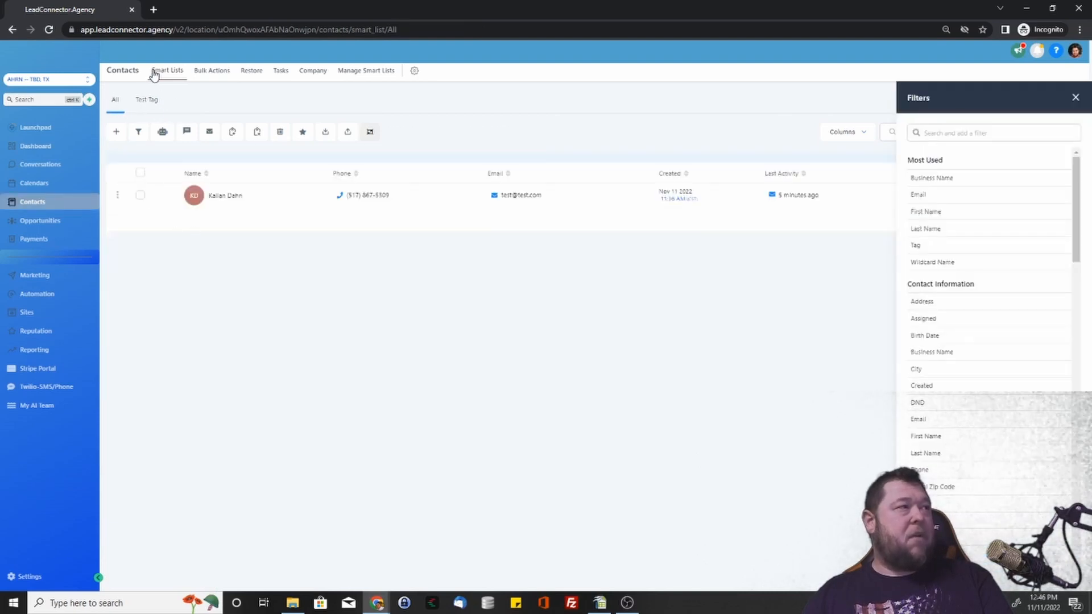
{"action": "left_click", "coordinate": [148, 100]}
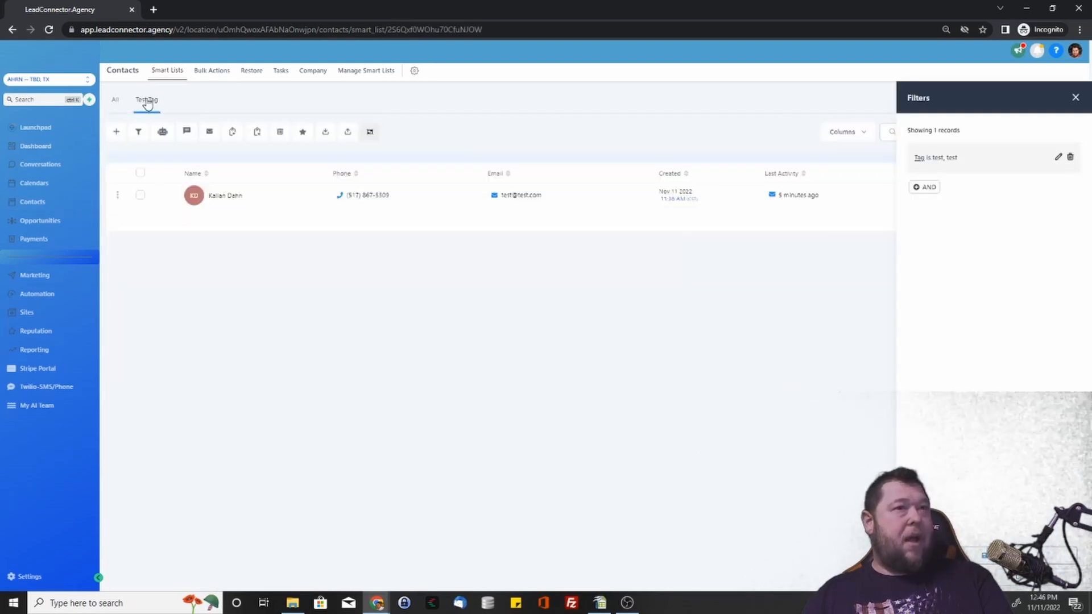
Delete the Tag filter from the Test Tag smart list and save the change.
{"action": "left_click", "coordinate": [1071, 159]}
{"action": "scroll", "coordinate": [1036, 275], "scroll_direction": "down", "scroll_amount": 15}
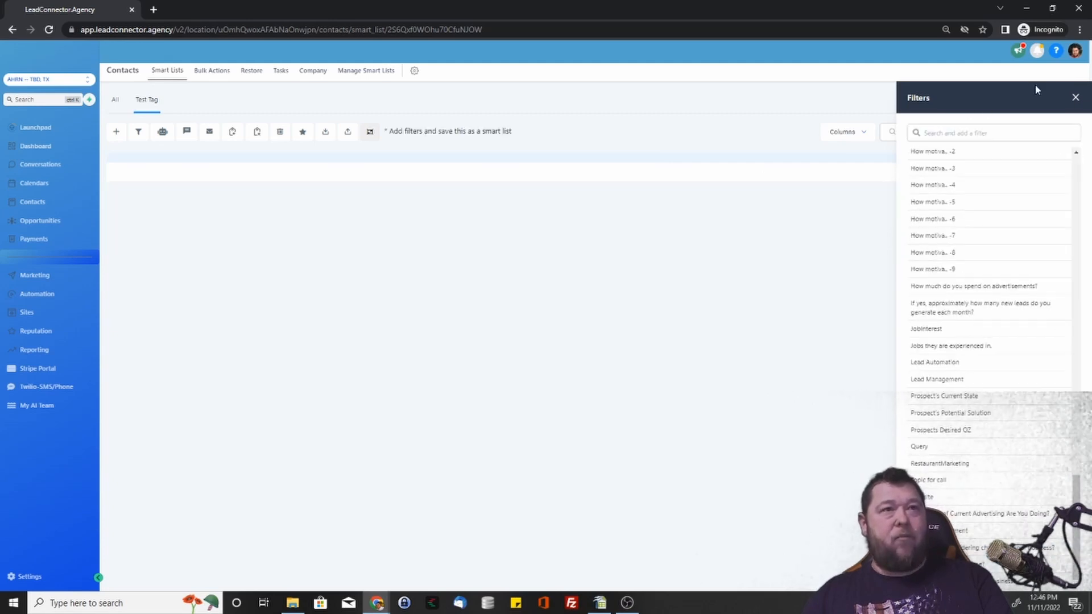
{"action": "left_click", "coordinate": [1076, 99]}
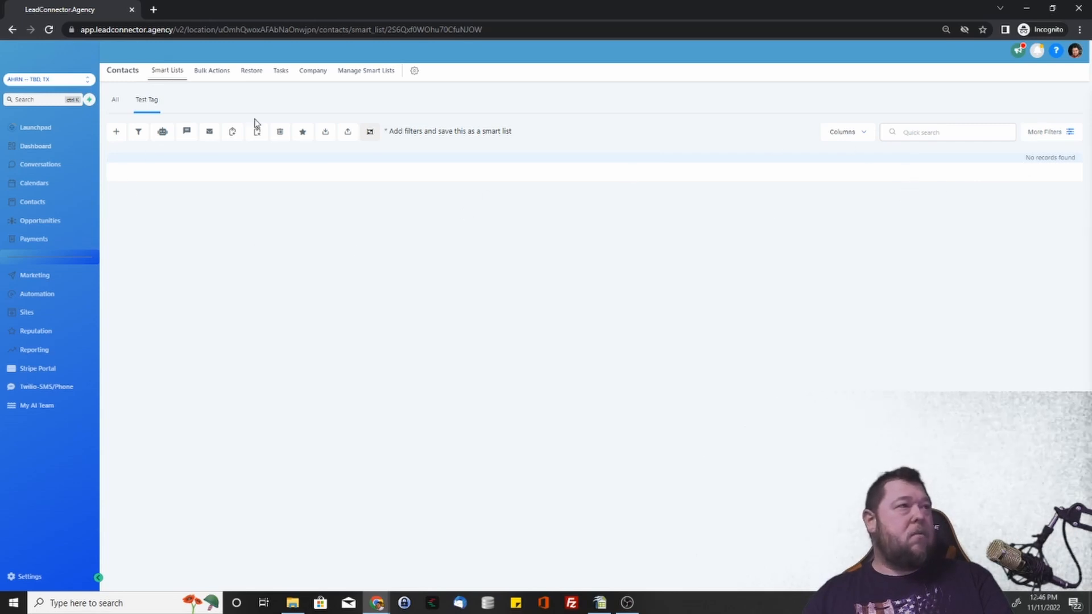
{"action": "left_click", "coordinate": [115, 101]}
{"action": "left_click", "coordinate": [639, 132]}
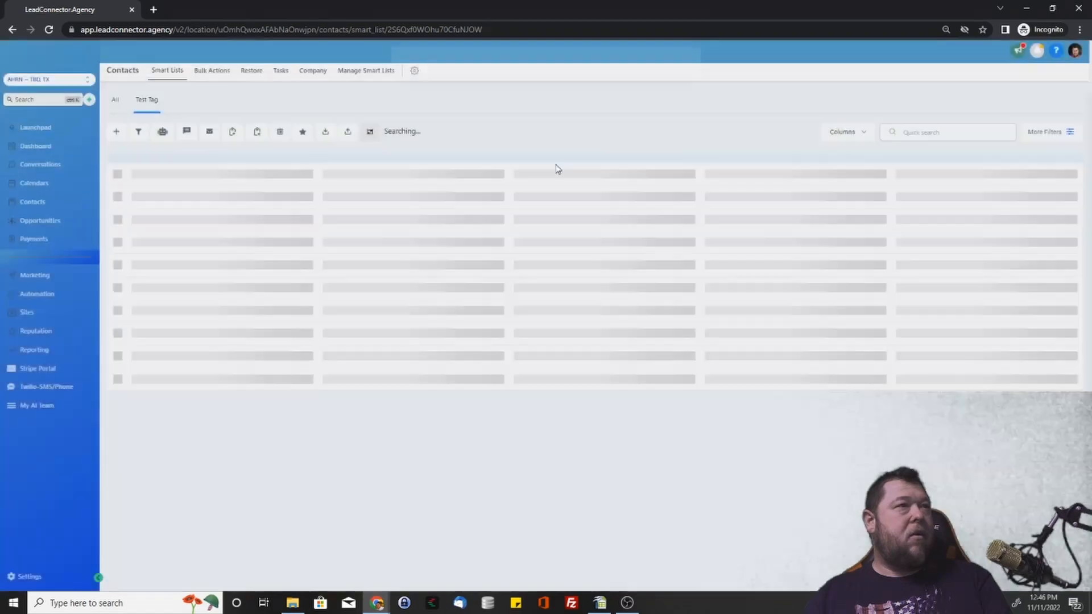
{"action": "left_click", "coordinate": [146, 100]}
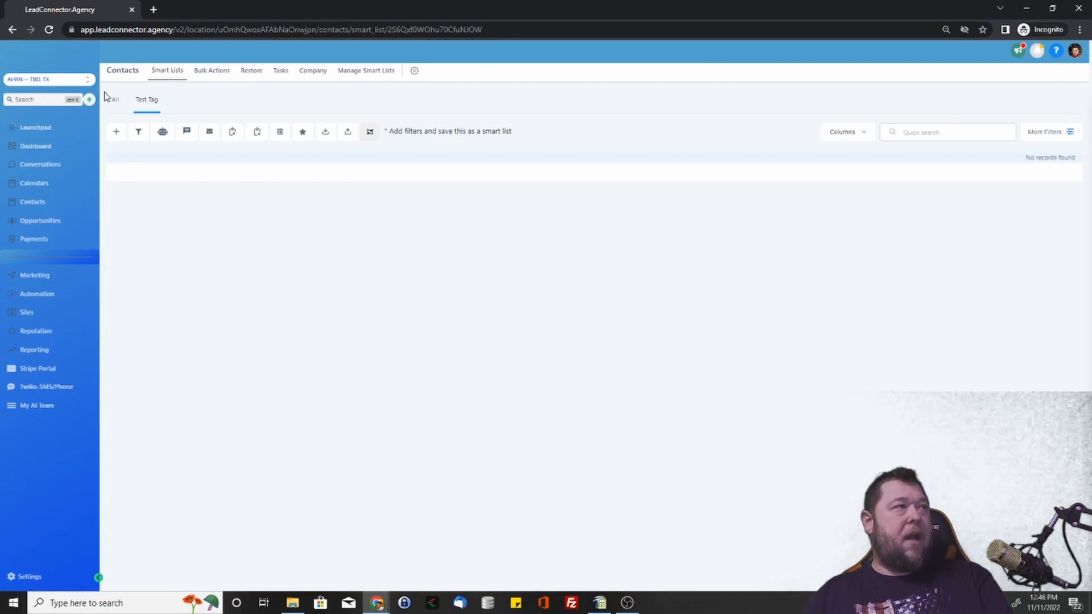
{"action": "left_click", "coordinate": [116, 102]}
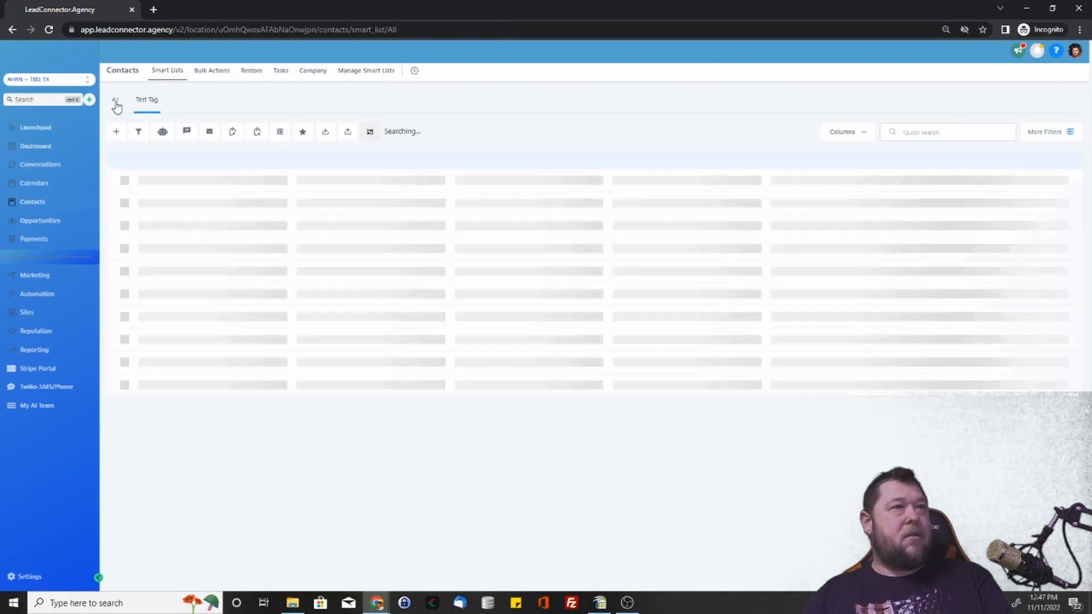
{"action": "left_click", "coordinate": [147, 100]}
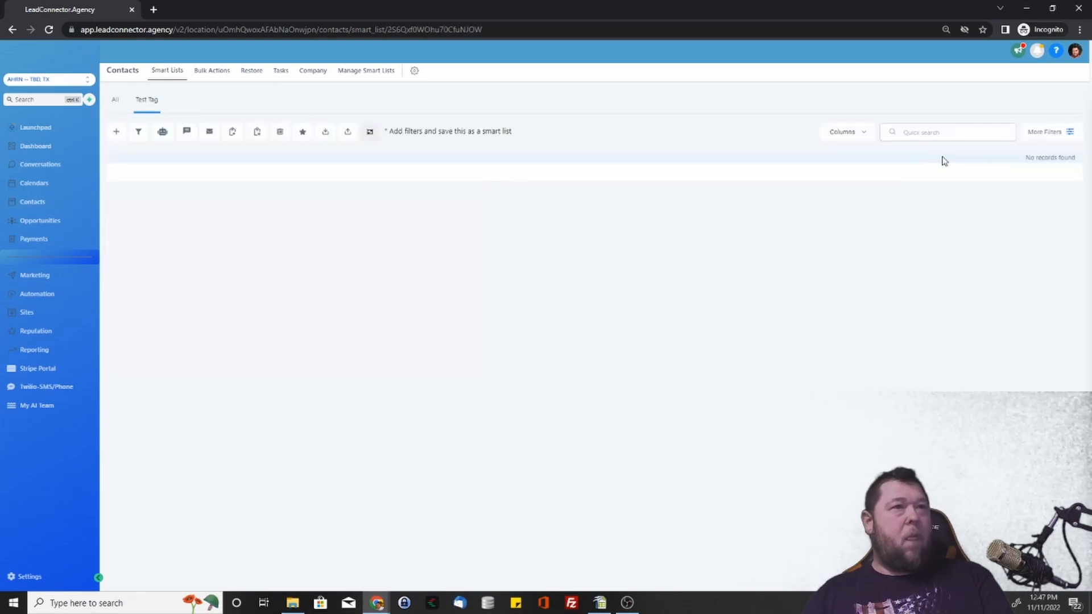
{"action": "left_click", "coordinate": [1046, 133]}
Apply a 'Tag is not test' filter to the contacts.
{"action": "left_click", "coordinate": [975, 135]}
{"action": "type", "text": "tag"}
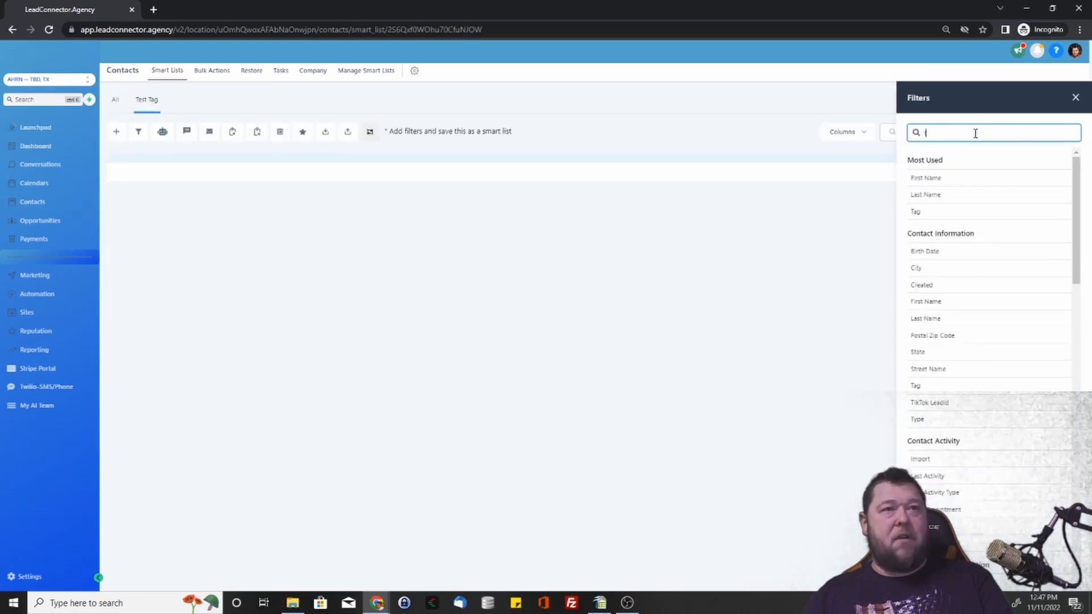
{"action": "left_click", "coordinate": [933, 182]}
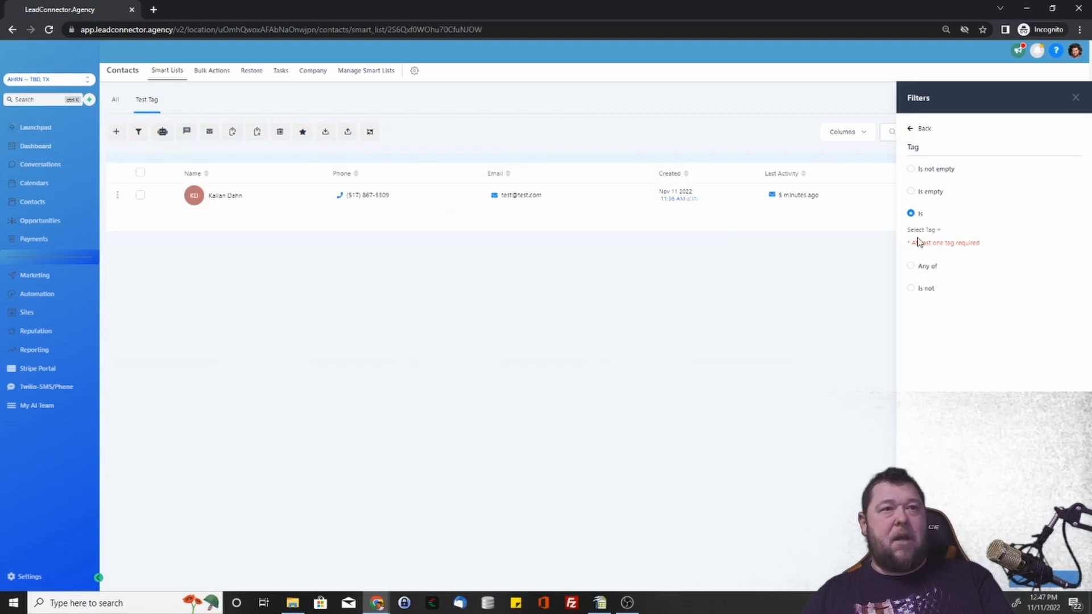
{"action": "left_click", "coordinate": [911, 287]}
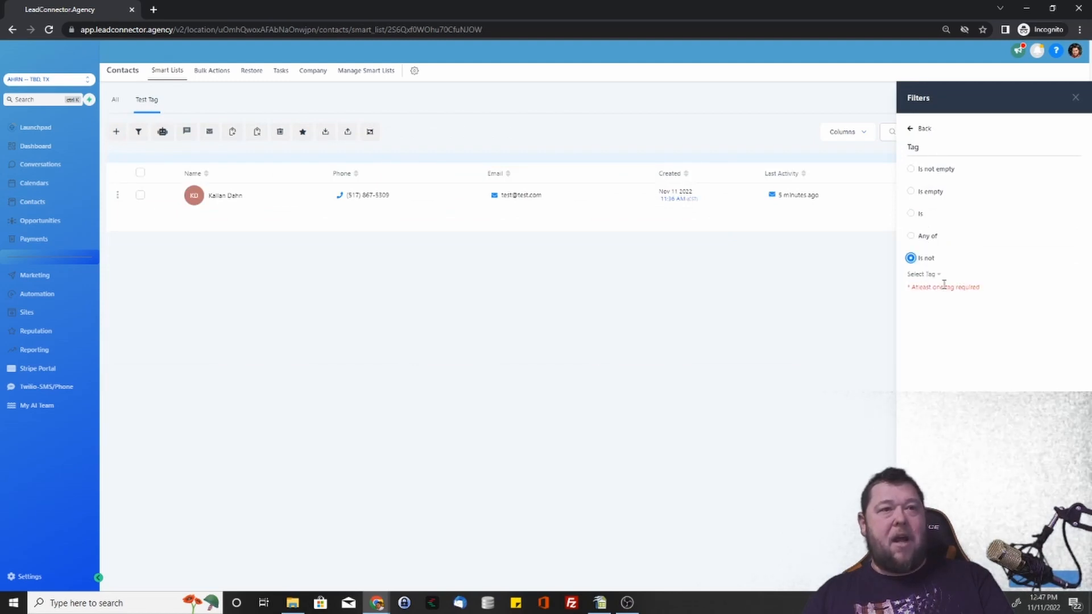
{"action": "left_click", "coordinate": [934, 276]}
{"action": "scroll", "coordinate": [947, 406], "scroll_direction": "down", "scroll_amount": 2}
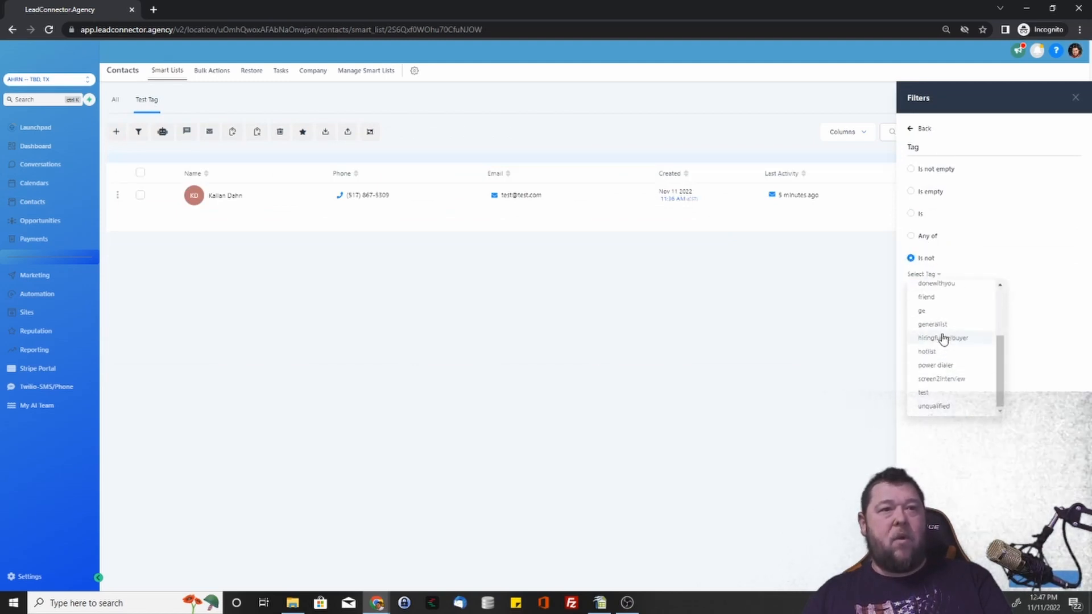
{"action": "left_click", "coordinate": [935, 393]}
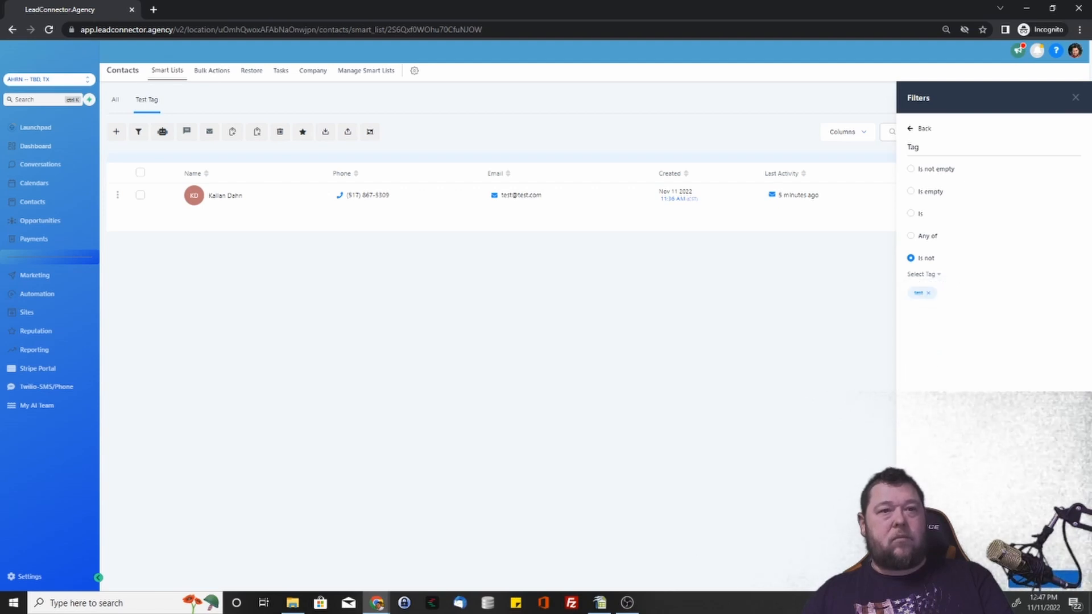
{"action": "left_click", "coordinate": [1050, 586]}
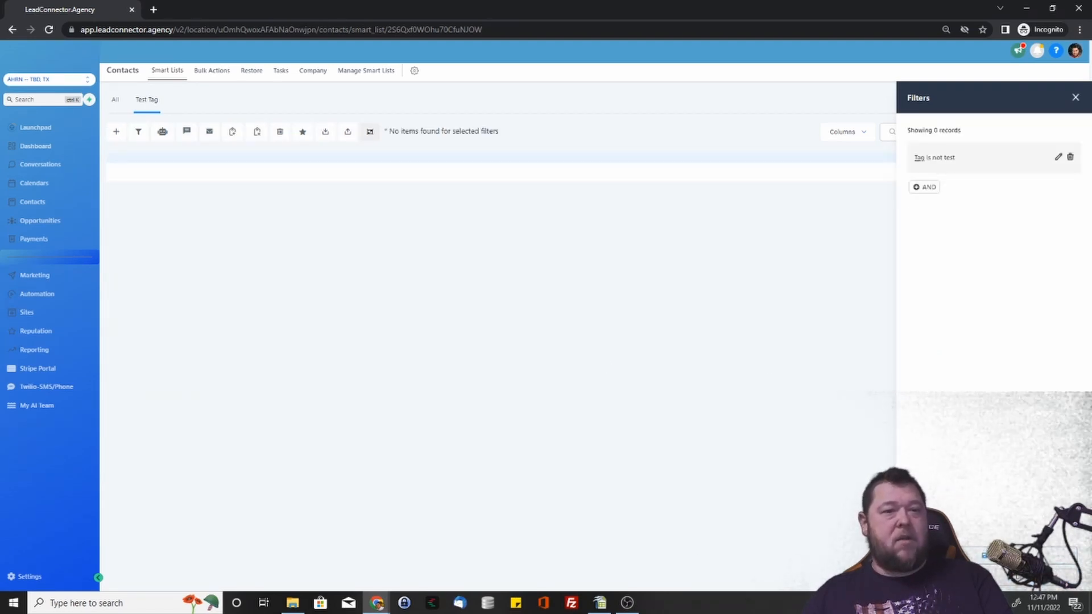
Save the filtered view as a smart list named 'NOT TEst'.
{"action": "left_click", "coordinate": [370, 132]}
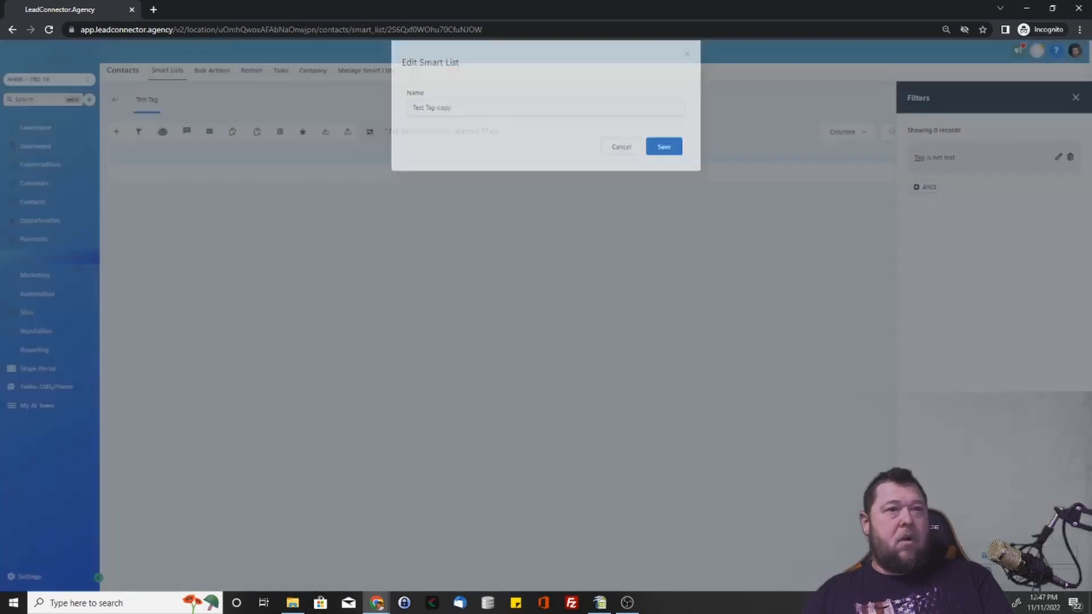
{"action": "left_click_drag", "start_coordinate": [462, 120], "coordinate": [396, 116]}
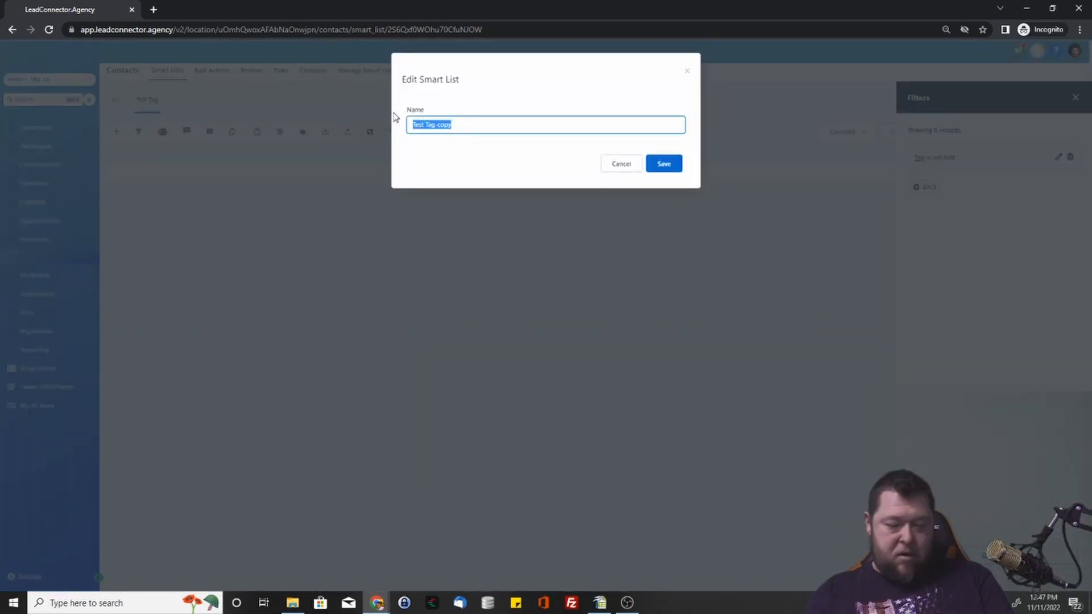
{"action": "type", "text": "NOT TEst"}
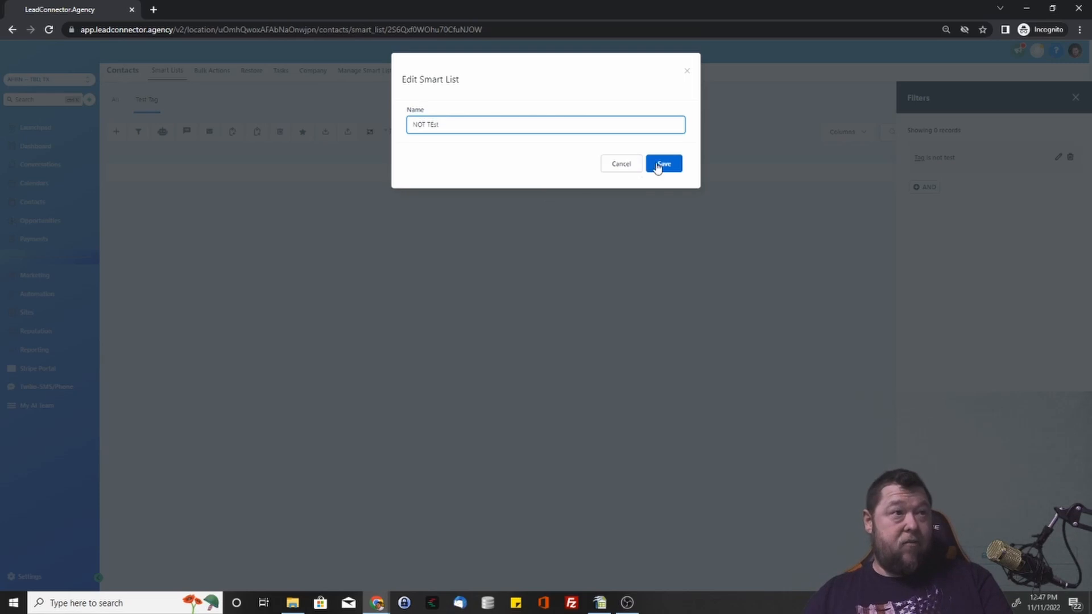
{"action": "left_click", "coordinate": [660, 165]}
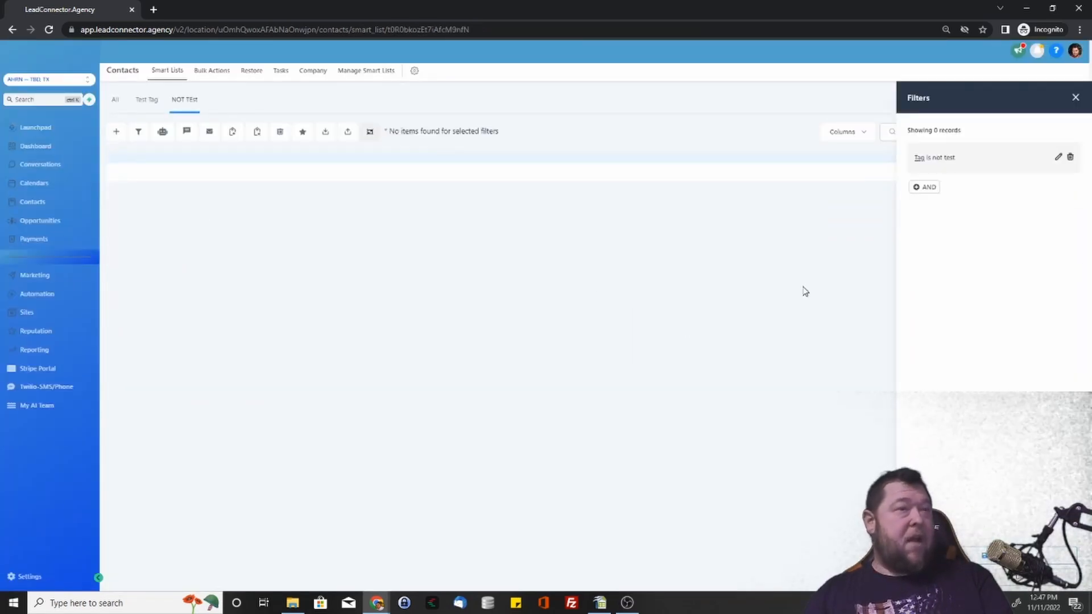
Restore the 'Tag is test' filter on the Test Tag smart list.
{"action": "left_click", "coordinate": [147, 101]}
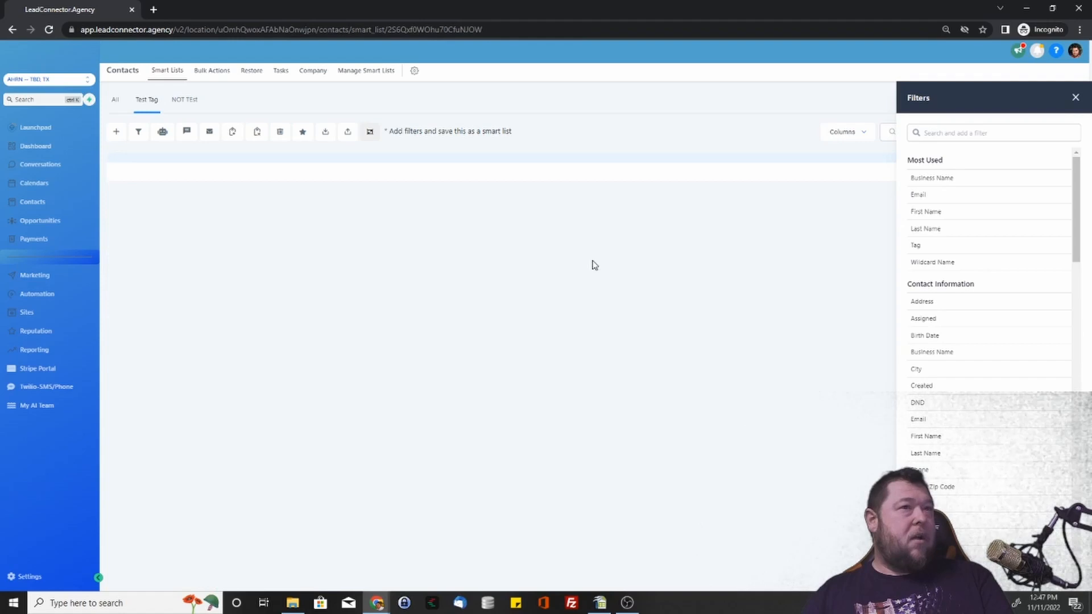
{"action": "left_click", "coordinate": [933, 246]}
{"action": "left_click", "coordinate": [936, 235]}
{"action": "scroll", "coordinate": [942, 304], "scroll_direction": "down", "scroll_amount": 3}
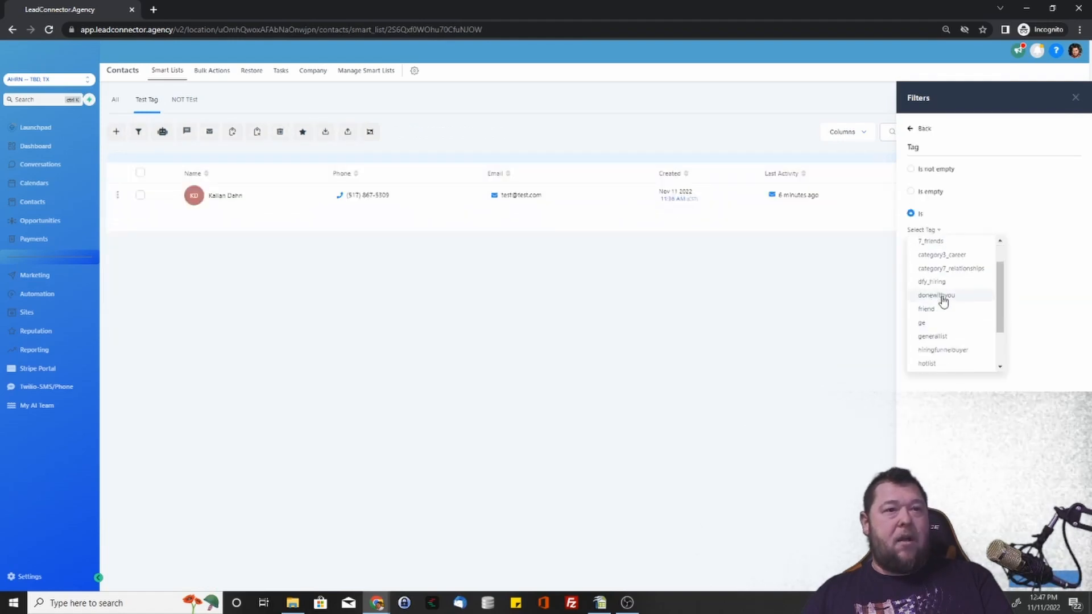
{"action": "left_click", "coordinate": [924, 349]}
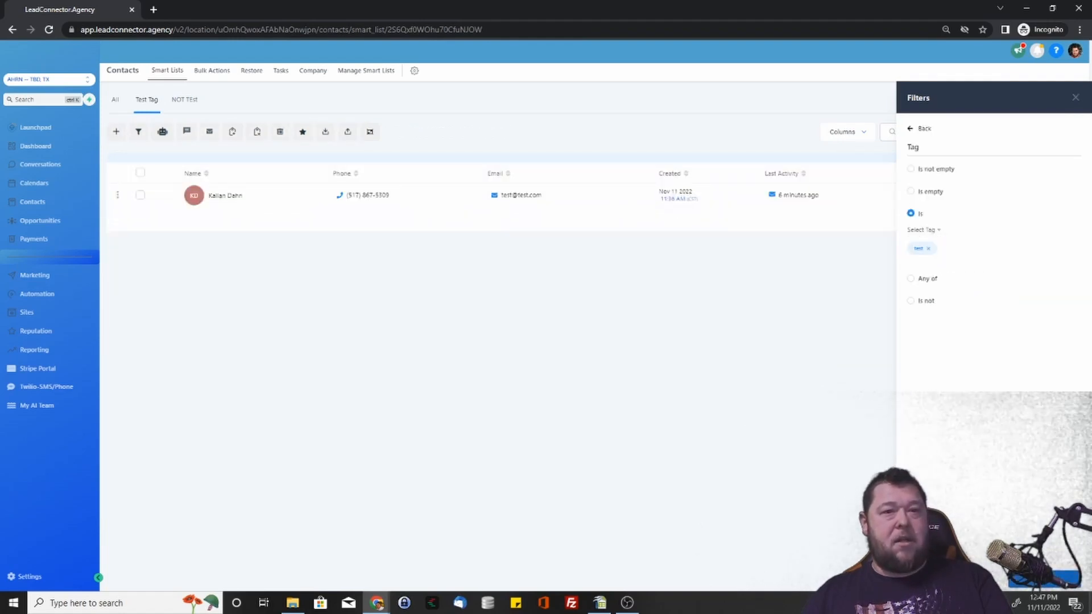
{"action": "left_click", "coordinate": [1072, 579]}
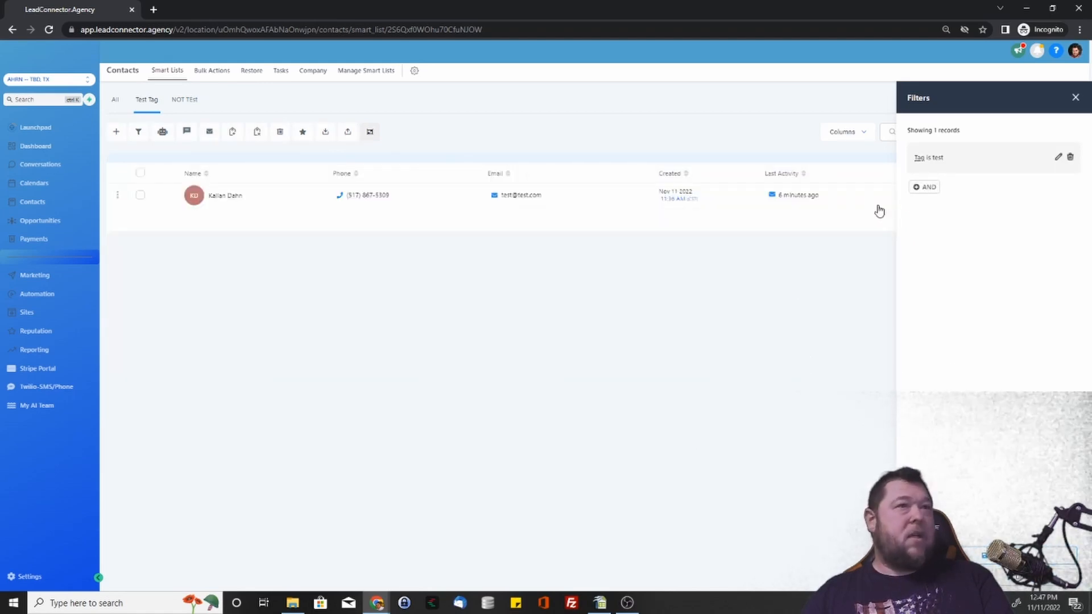
{"action": "left_click", "coordinate": [1076, 97]}
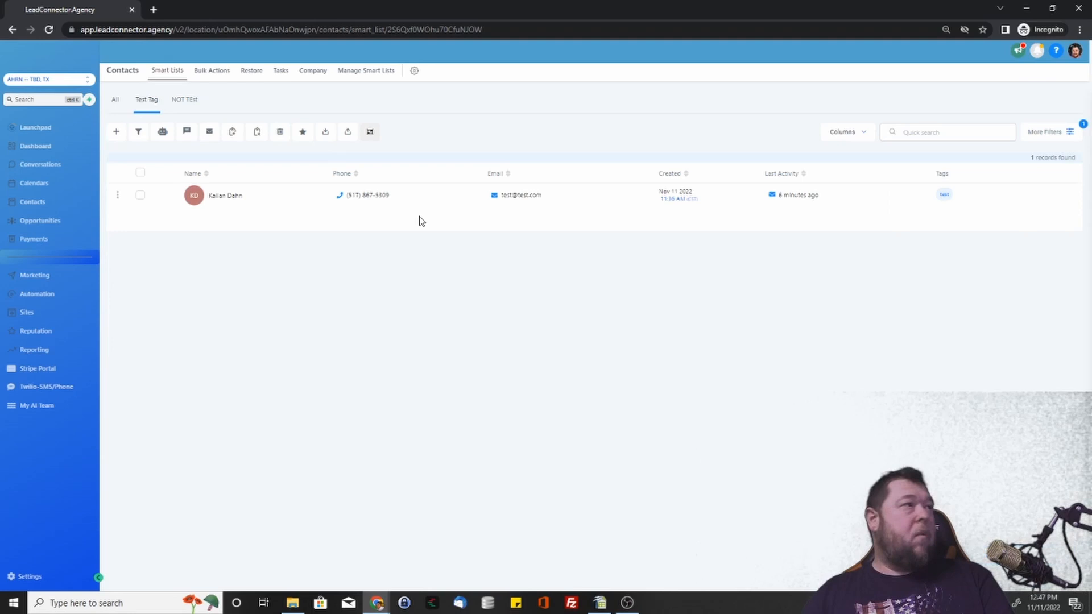
Compare the All, Test Tag and NOT TEst lists, ending on Test Tag.
{"action": "left_click", "coordinate": [117, 100]}
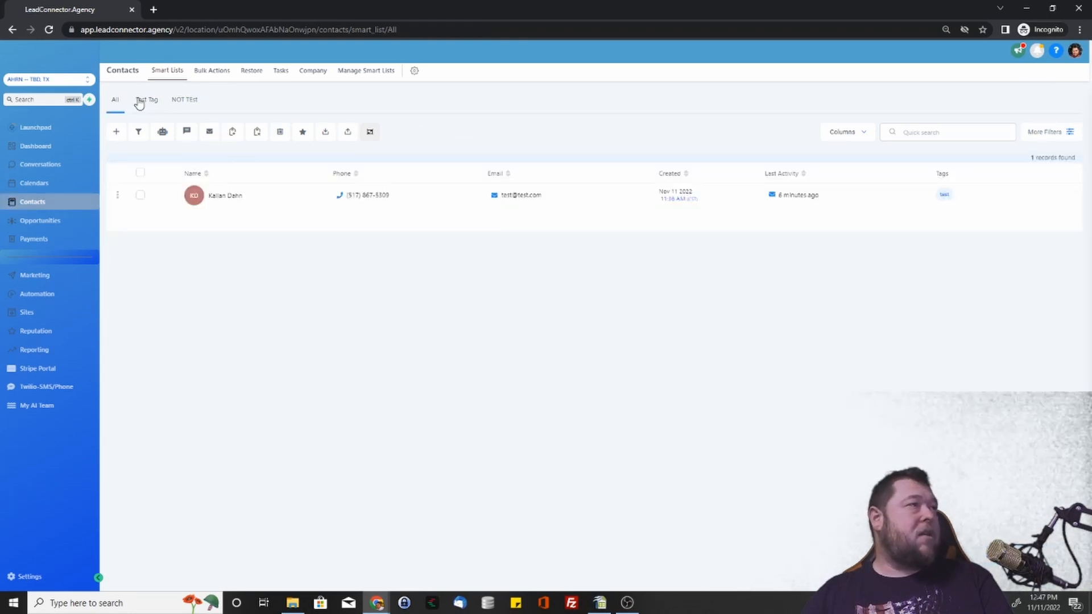
{"action": "left_click", "coordinate": [137, 101]}
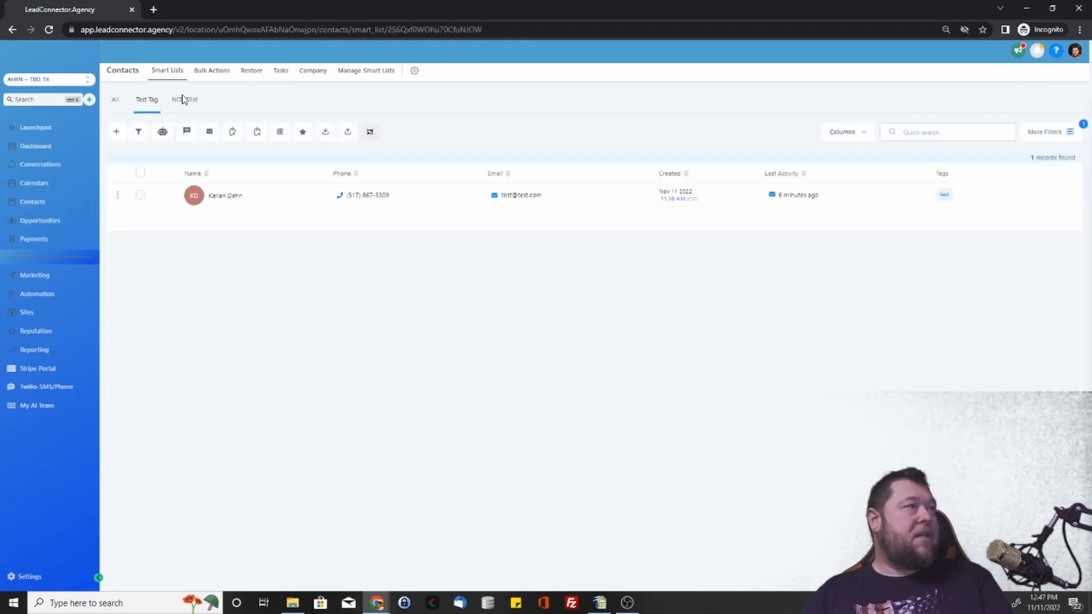
{"action": "left_click", "coordinate": [186, 102]}
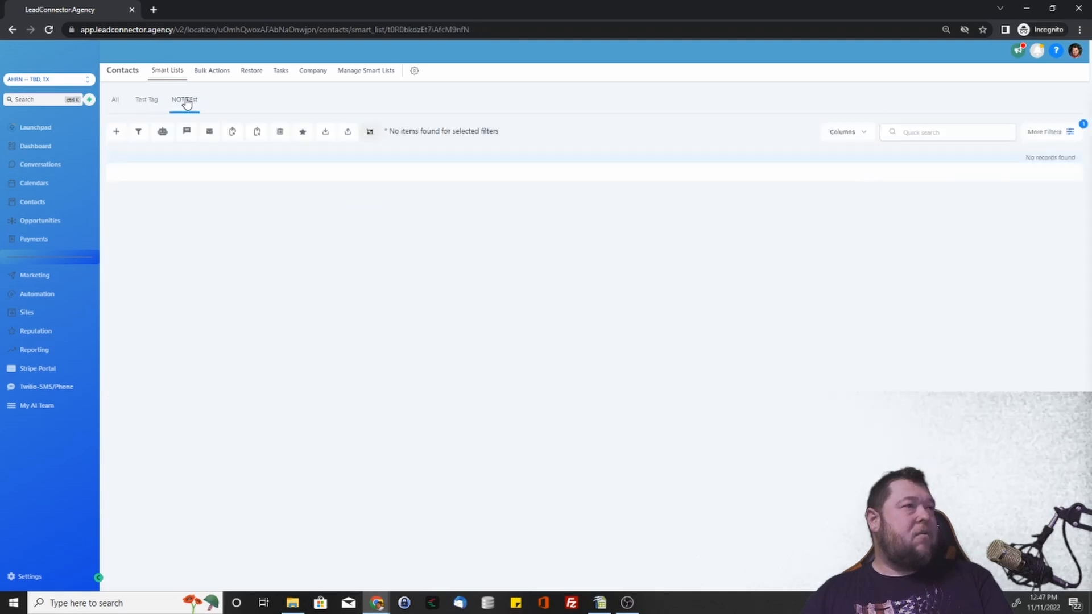
{"action": "left_click", "coordinate": [142, 103]}
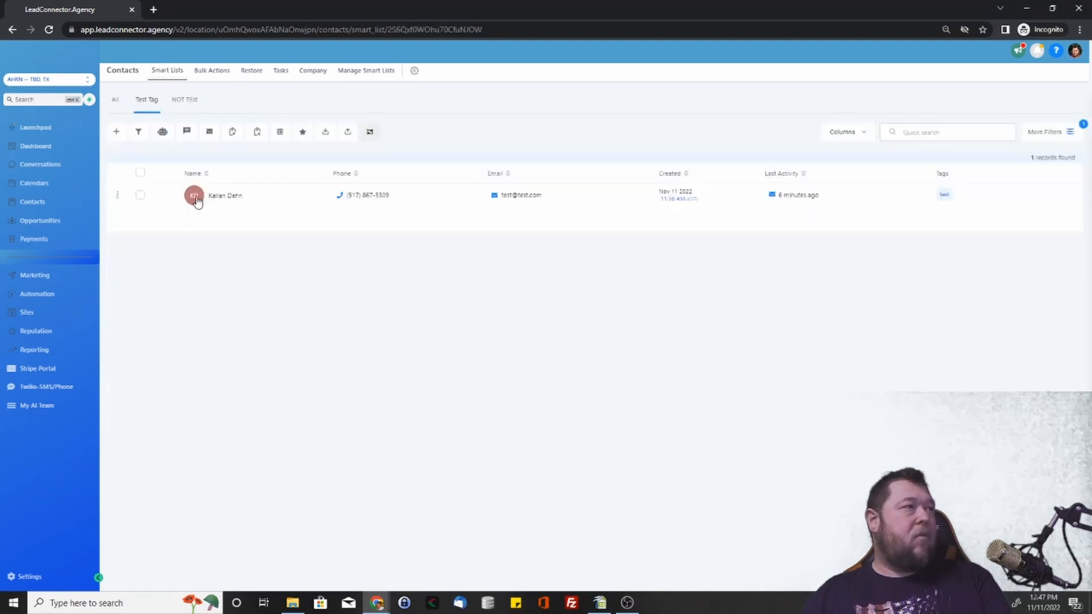
Open the contact, remove its 'test' tag chip, and return to the Test Tag smart list.
{"action": "left_click", "coordinate": [946, 196]}
{"action": "scroll", "coordinate": [244, 373], "scroll_direction": "down", "scroll_amount": 3}
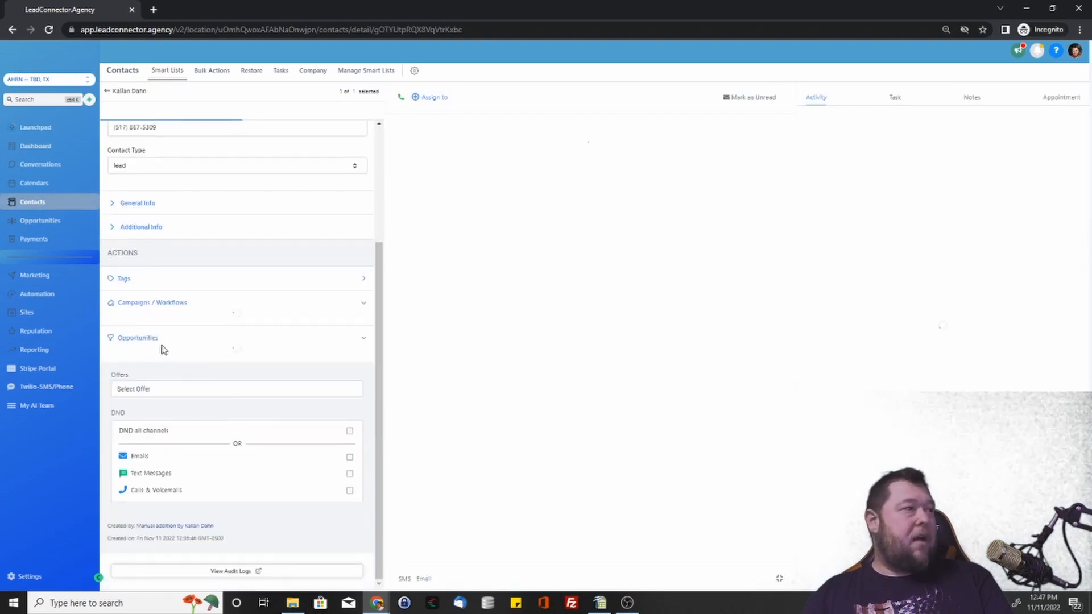
{"action": "scroll", "coordinate": [181, 370], "scroll_direction": "up", "scroll_amount": 2}
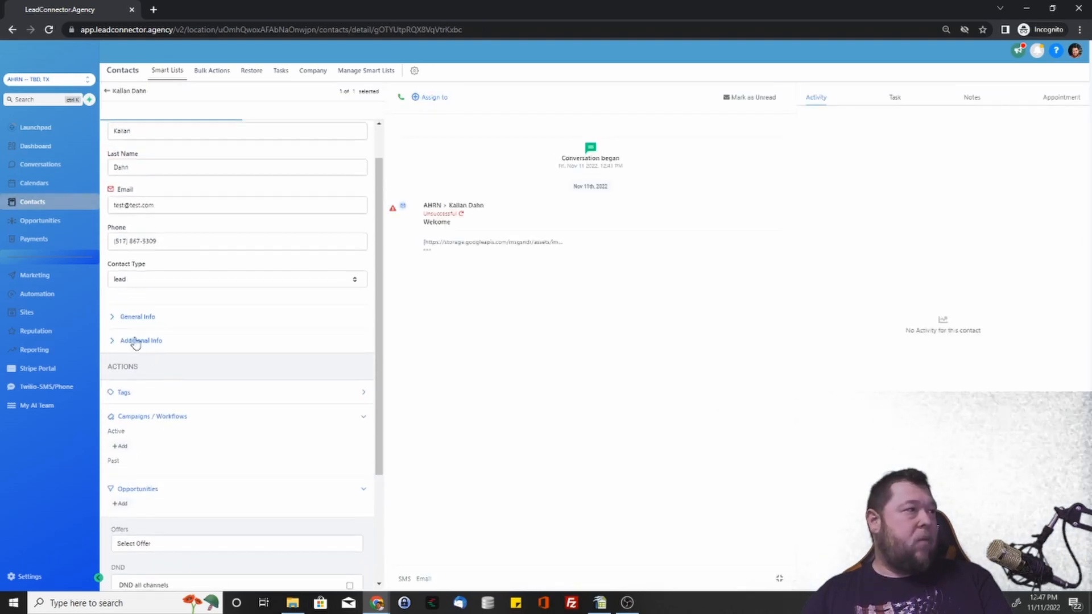
{"action": "scroll", "coordinate": [162, 290], "scroll_direction": "down", "scroll_amount": 2}
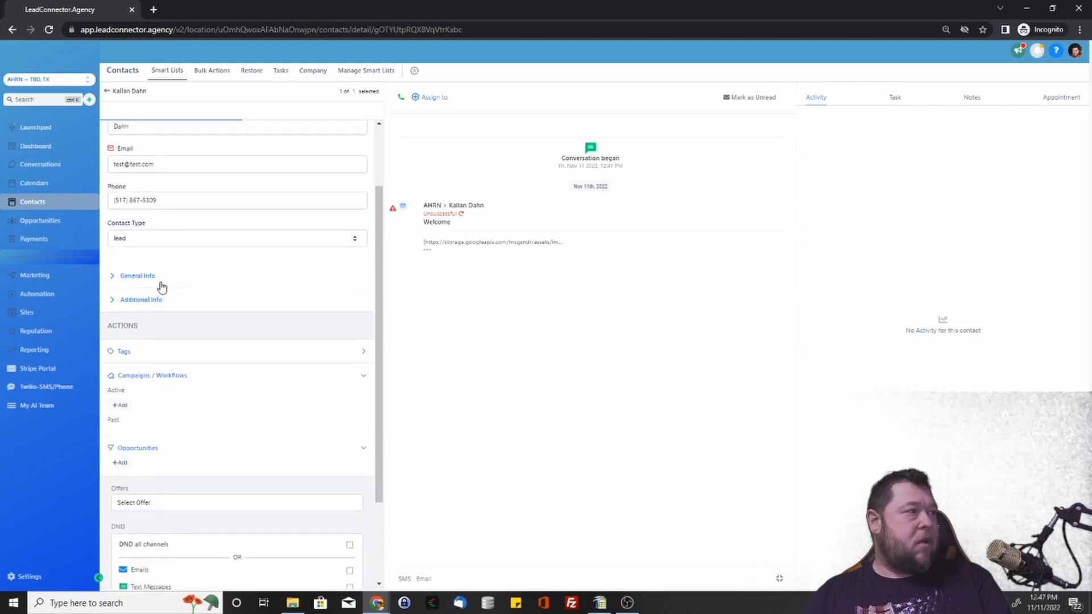
{"action": "left_click", "coordinate": [142, 280]}
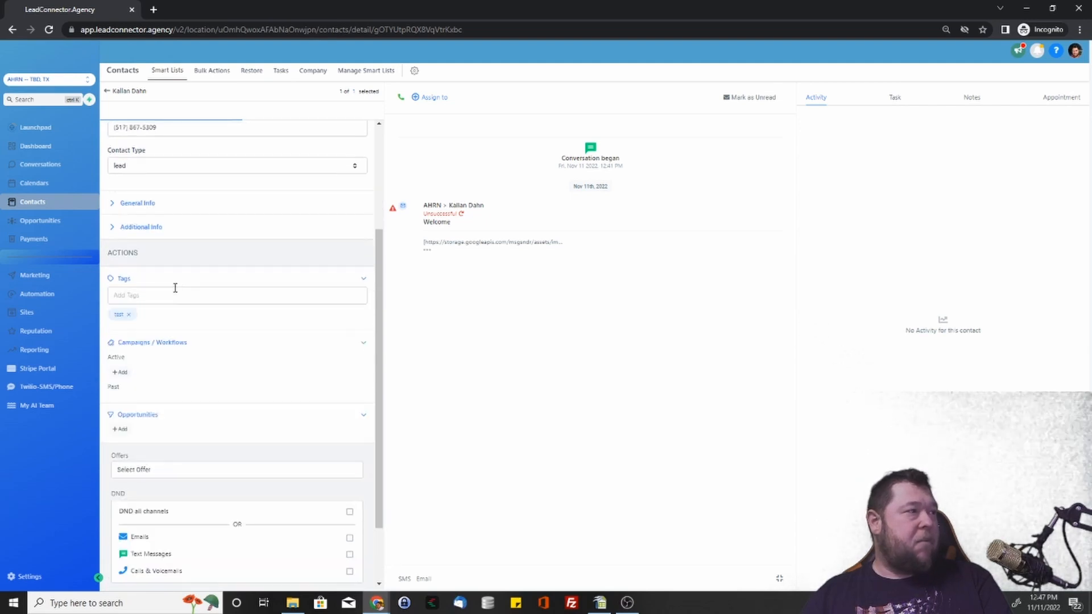
{"action": "left_click", "coordinate": [129, 317]}
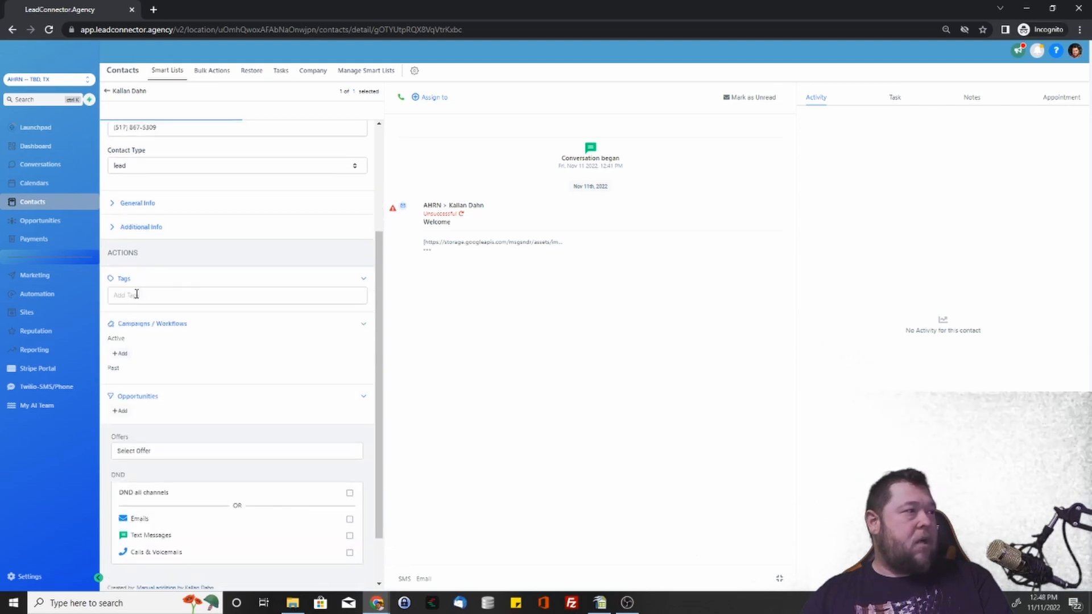
{"action": "scroll", "coordinate": [140, 295], "scroll_direction": "down", "scroll_amount": 1}
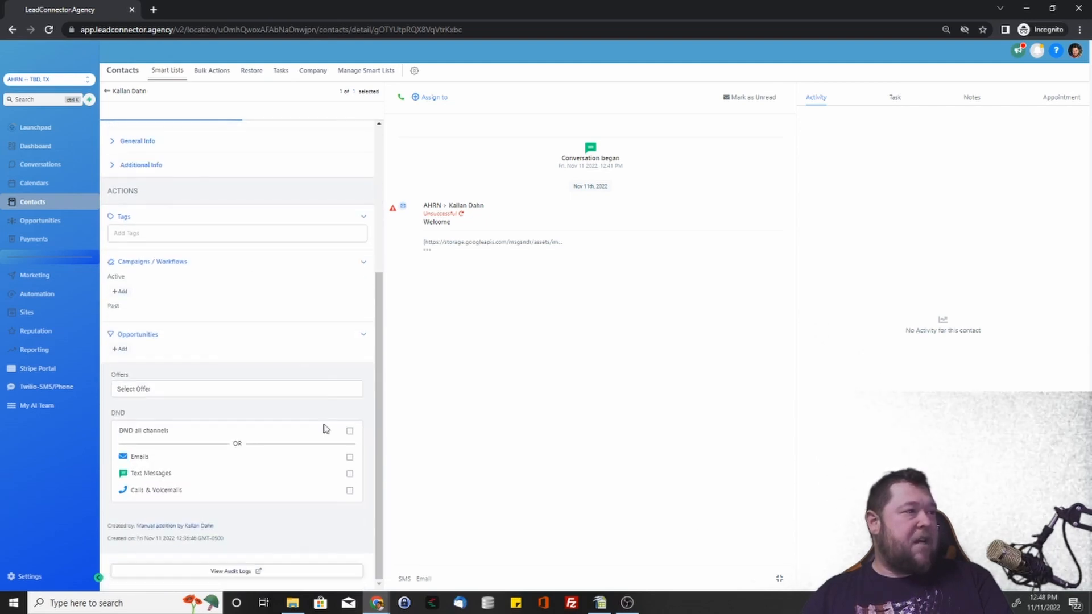
{"action": "left_click", "coordinate": [109, 94]}
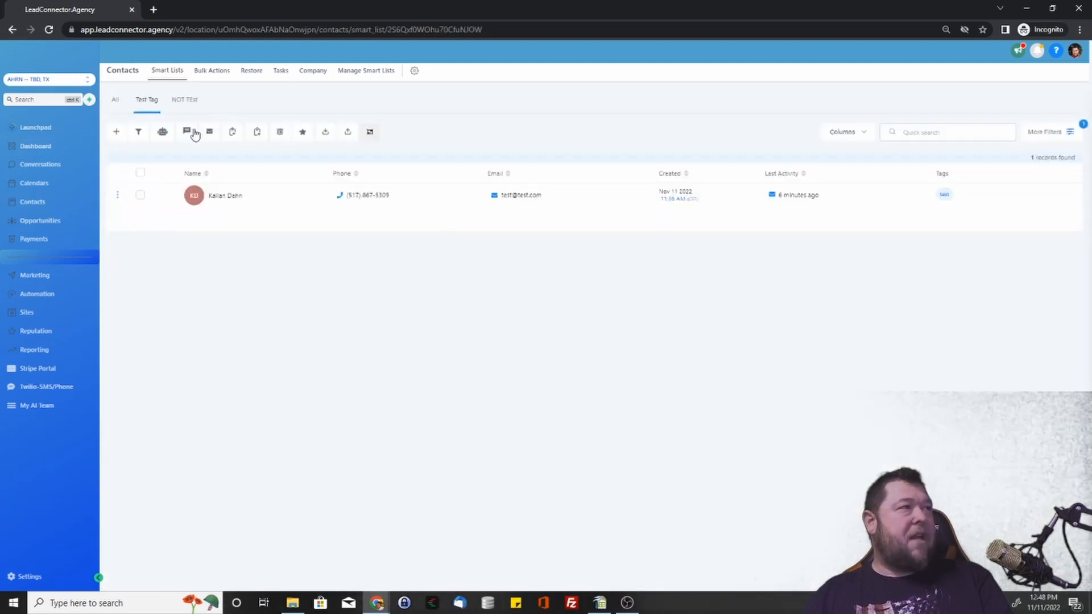
Switch between the Test Tag and NOT TEst smart lists, ending on NOT TEst.
{"action": "left_click", "coordinate": [181, 101]}
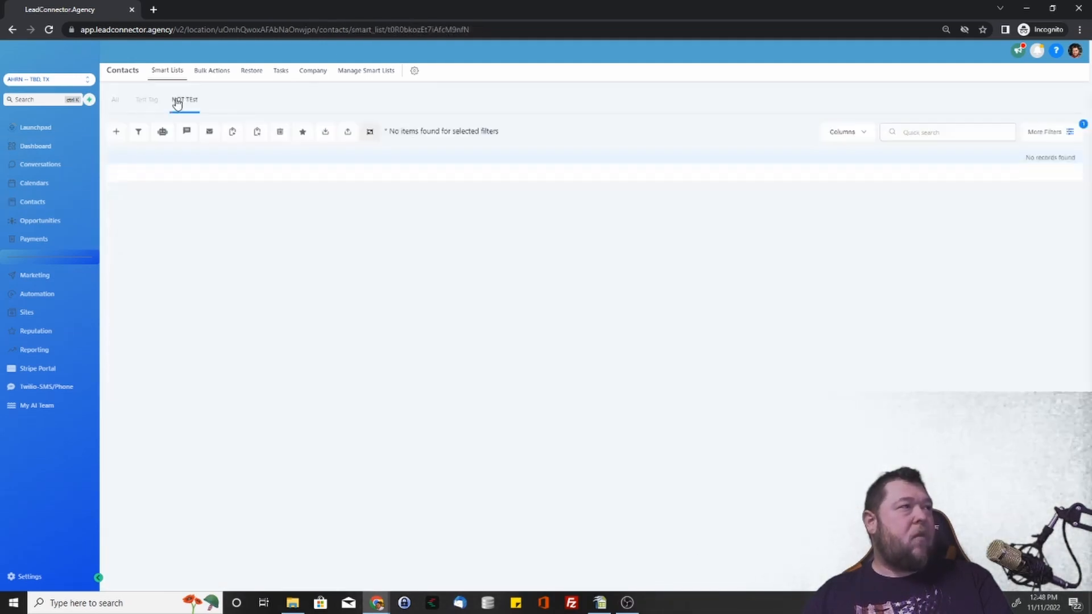
{"action": "left_click", "coordinate": [153, 101]}
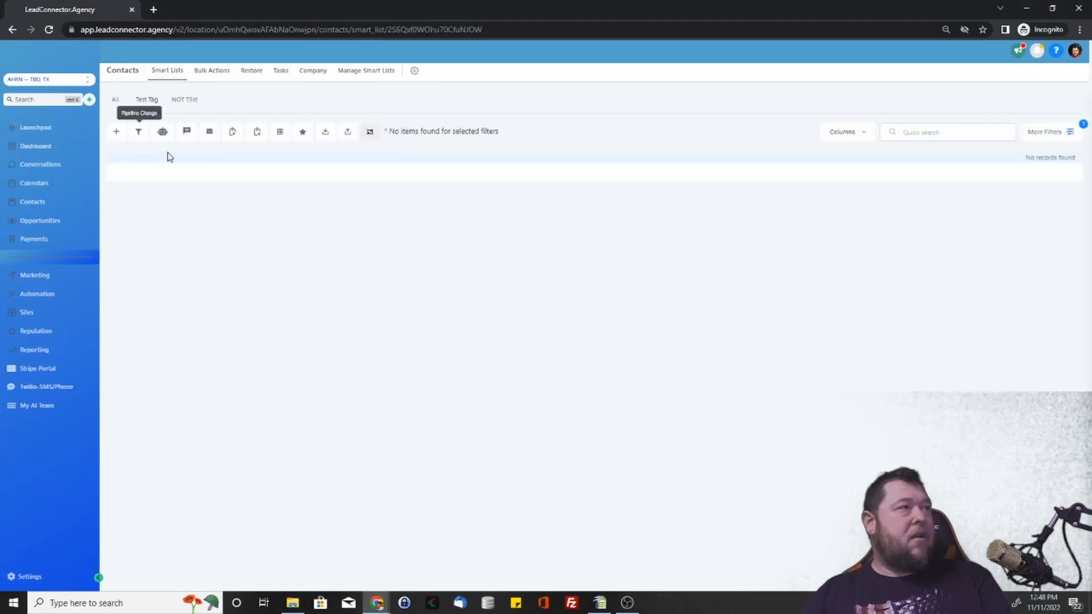
{"action": "left_click", "coordinate": [185, 102]}
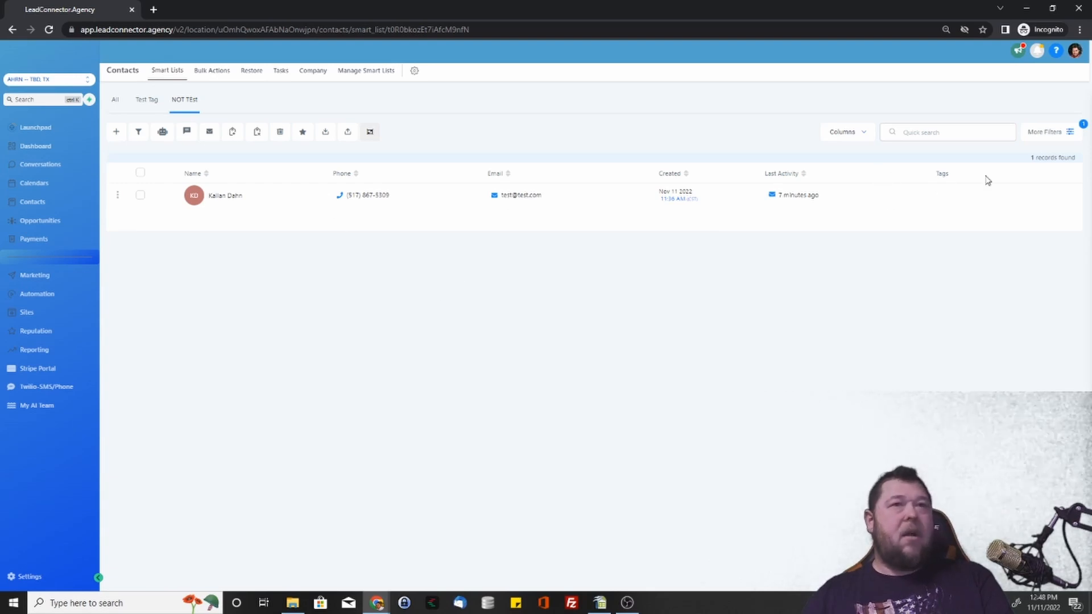
Check the NOT TEst filter 'Tag is not test', reload the list, and select all its contacts.
{"action": "left_click", "coordinate": [1043, 134]}
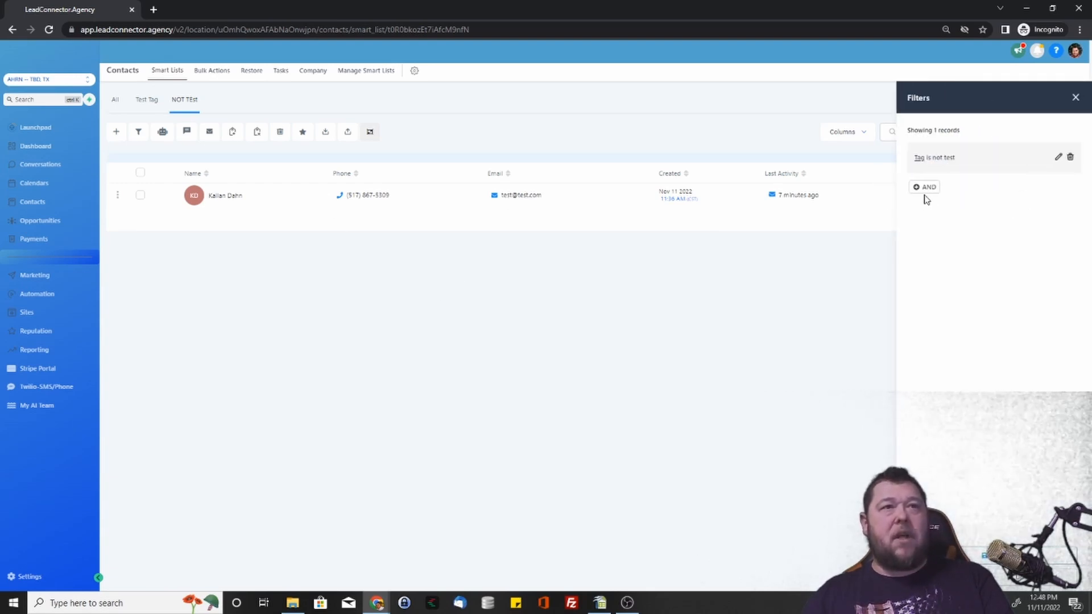
{"action": "left_click", "coordinate": [1075, 99]}
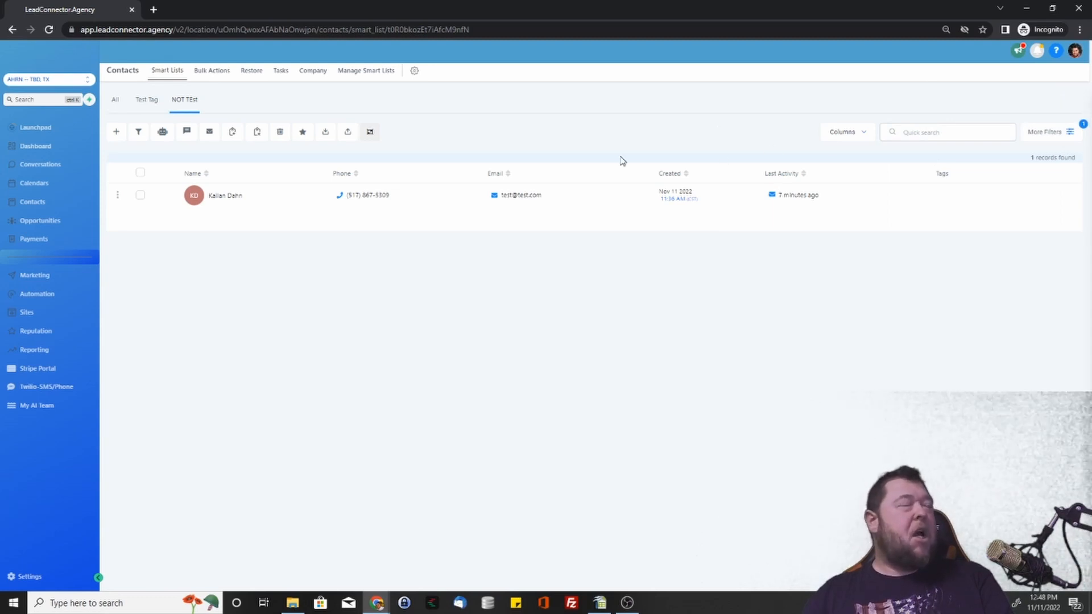
{"action": "left_click", "coordinate": [192, 100]}
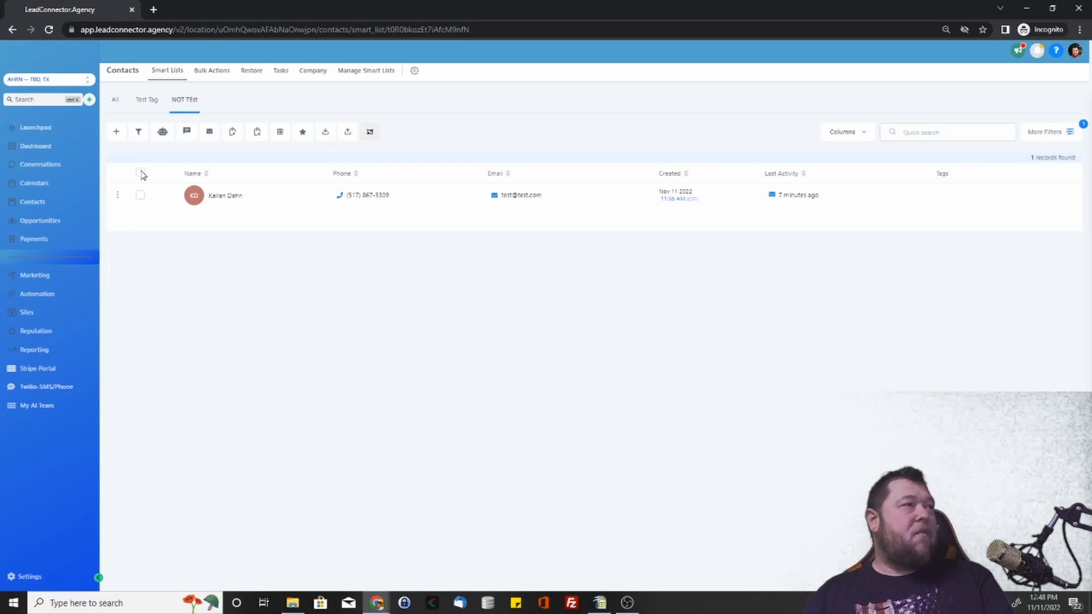
{"action": "left_click", "coordinate": [142, 174]}
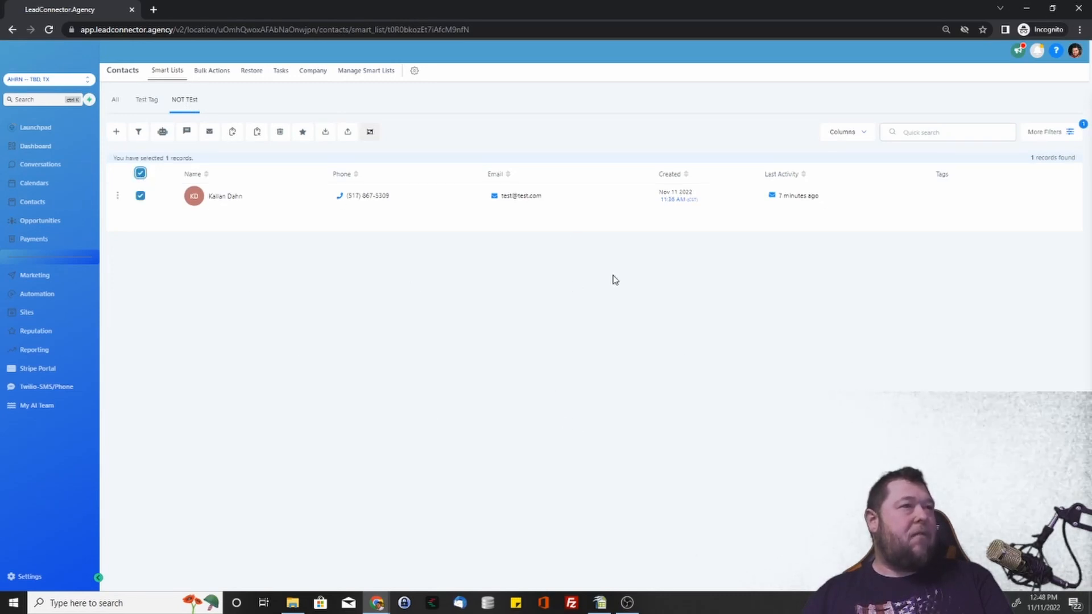
Start a bulk SMS to the selected contact and choose Send in drip mode.
{"action": "left_click", "coordinate": [188, 133]}
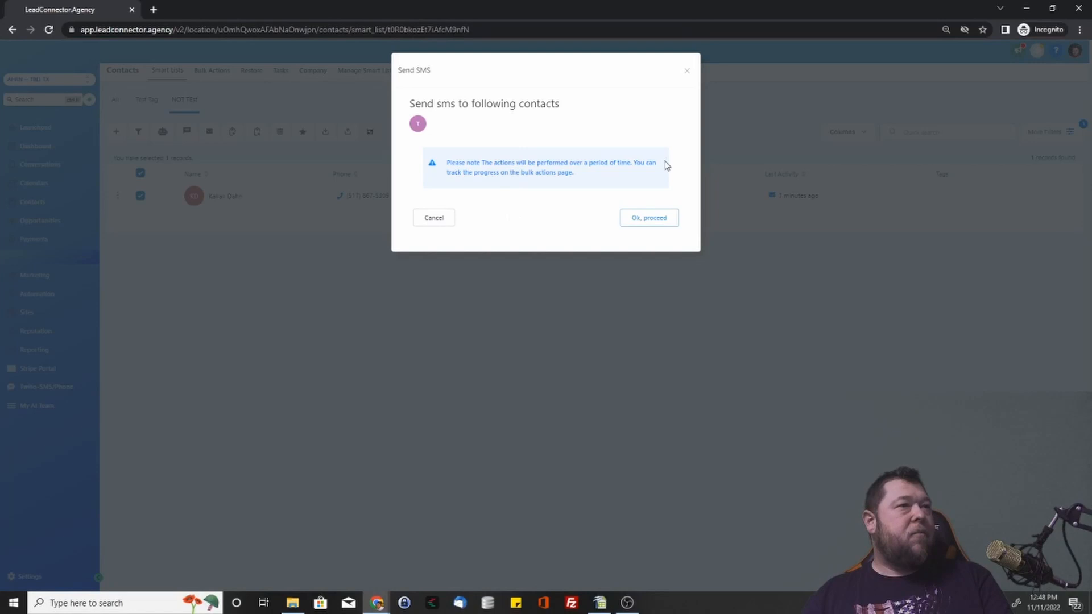
{"action": "left_click", "coordinate": [646, 221]}
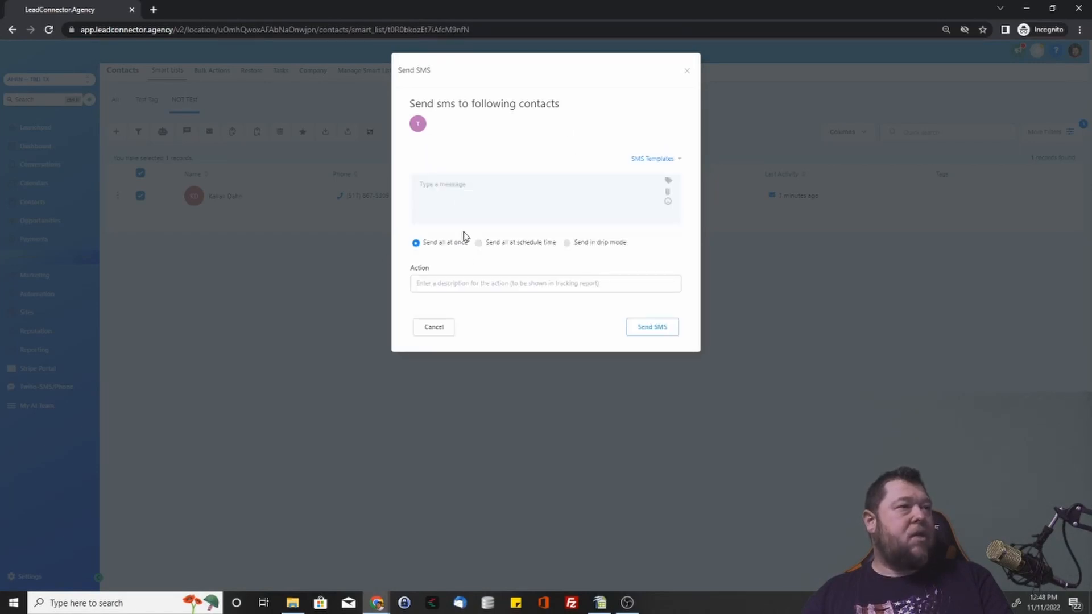
{"action": "left_click", "coordinate": [567, 244]}
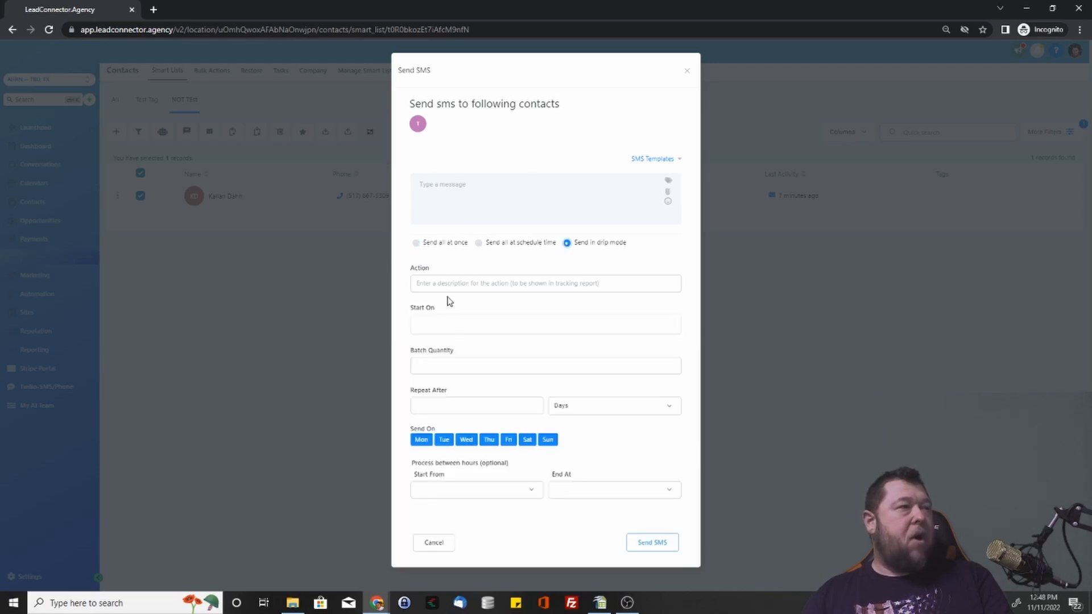
Set the drip batch quantity to 20 and repeat after 1.
{"action": "left_click", "coordinate": [442, 325]}
{"action": "left_click", "coordinate": [500, 317]}
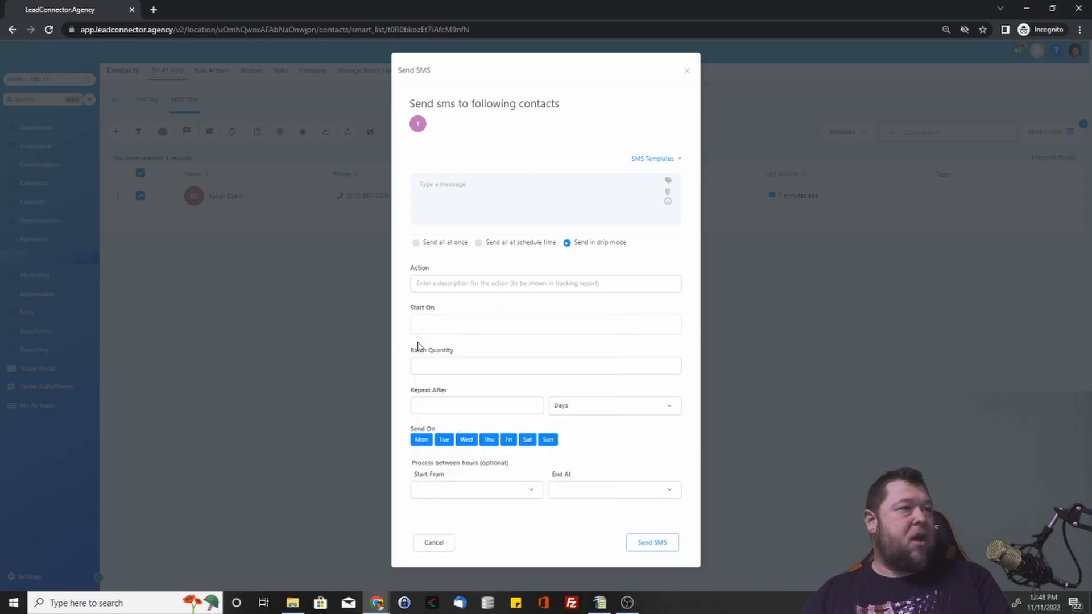
{"action": "left_click", "coordinate": [417, 366]}
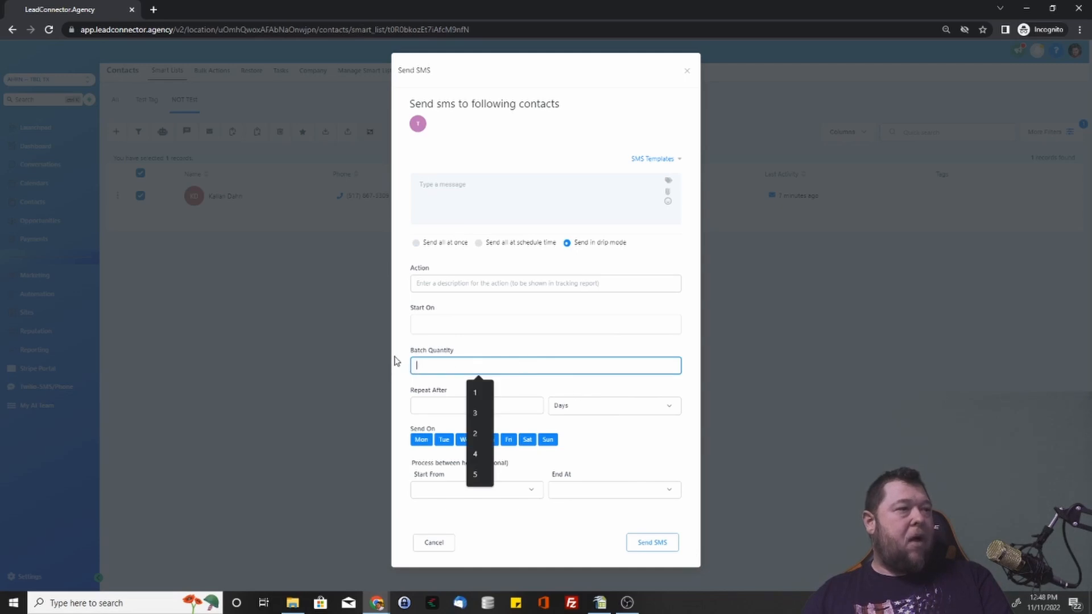
{"action": "left_click", "coordinate": [428, 406]}
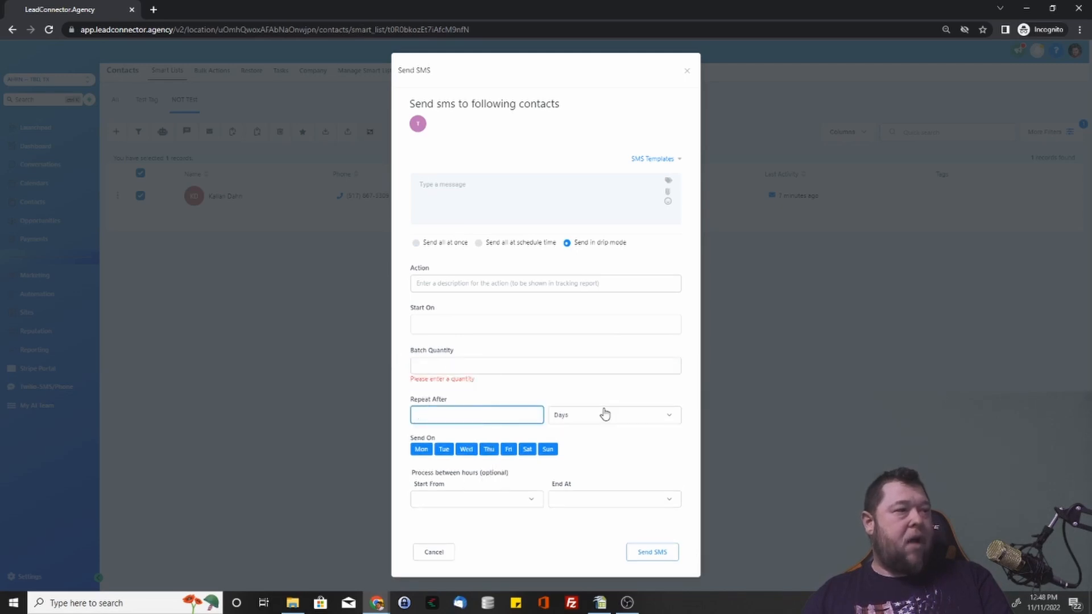
{"action": "left_click", "coordinate": [457, 368]}
{"action": "type", "text": "20"}
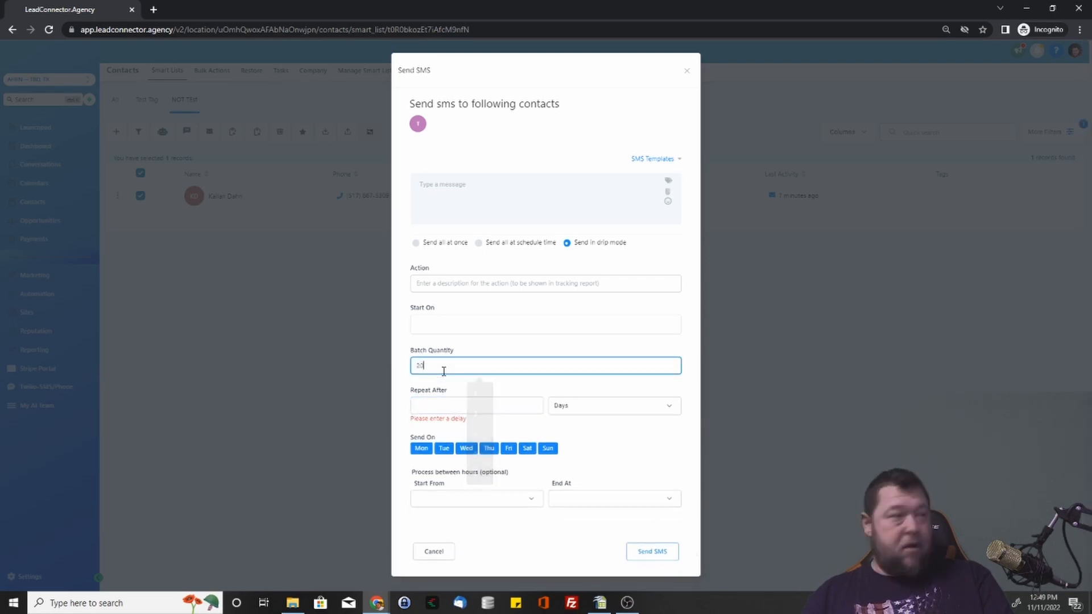
{"action": "left_click", "coordinate": [459, 406]}
{"action": "type", "text": "1"}
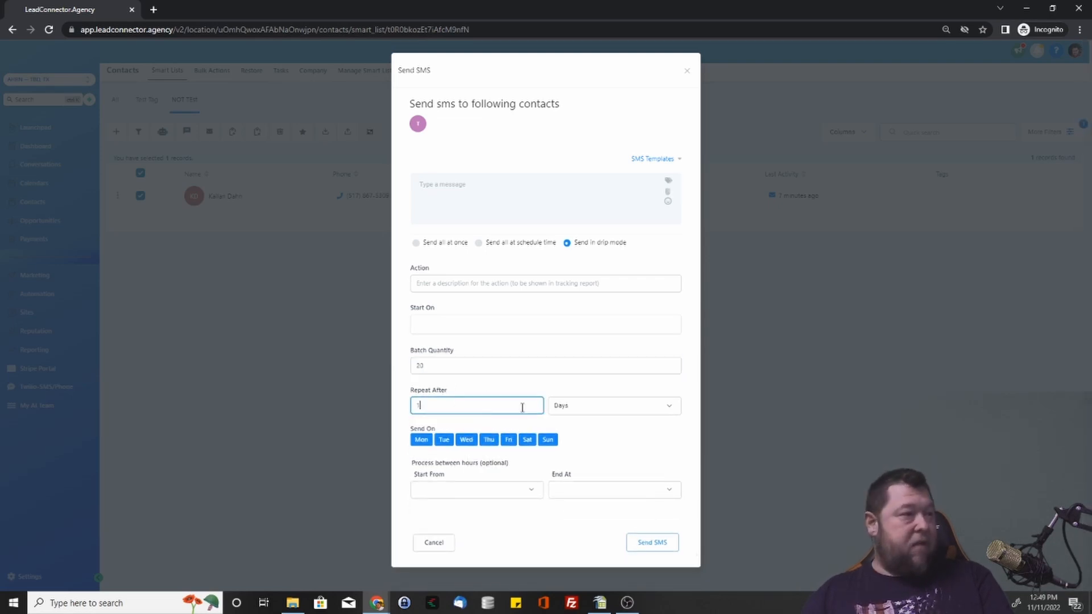
Cancel the SMS without sending, then return to the contacts smart lists via Bulk Actions.
{"action": "left_click", "coordinate": [505, 493]}
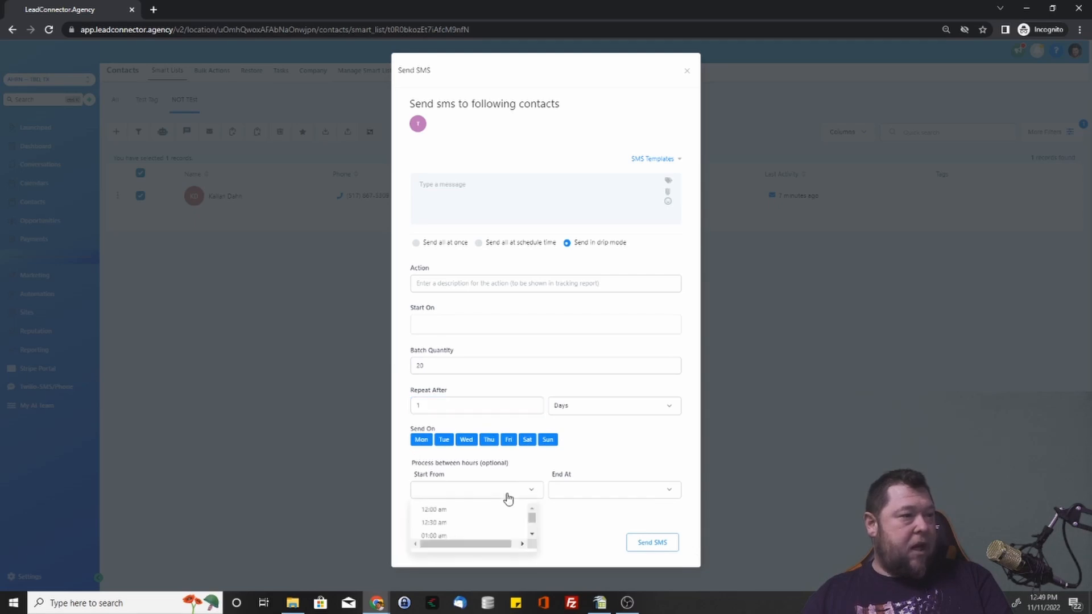
{"action": "left_click", "coordinate": [570, 467]}
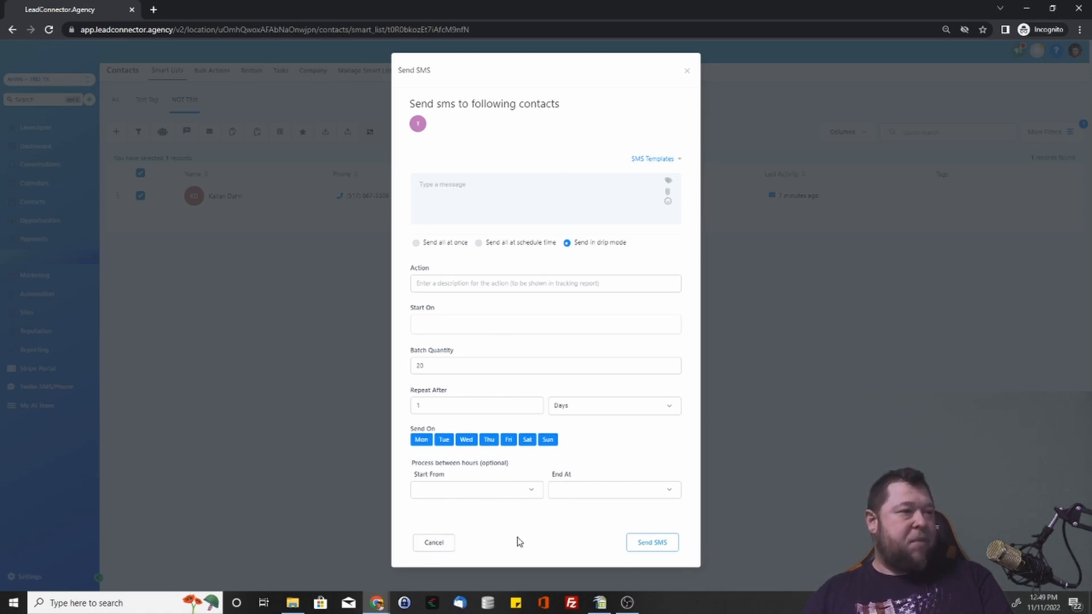
{"action": "left_click", "coordinate": [434, 543]}
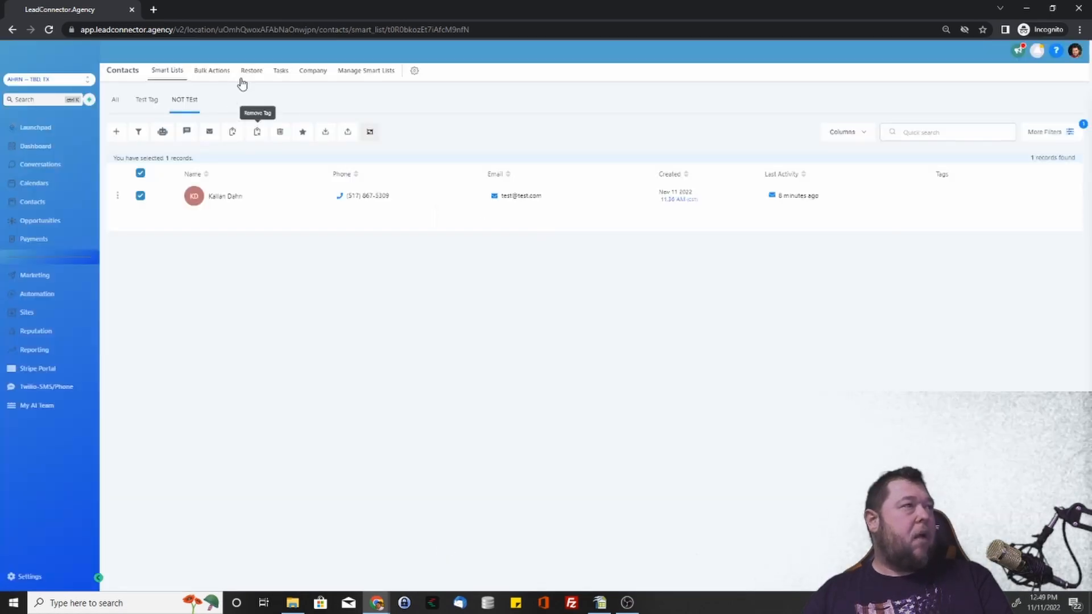
{"action": "left_click", "coordinate": [223, 73]}
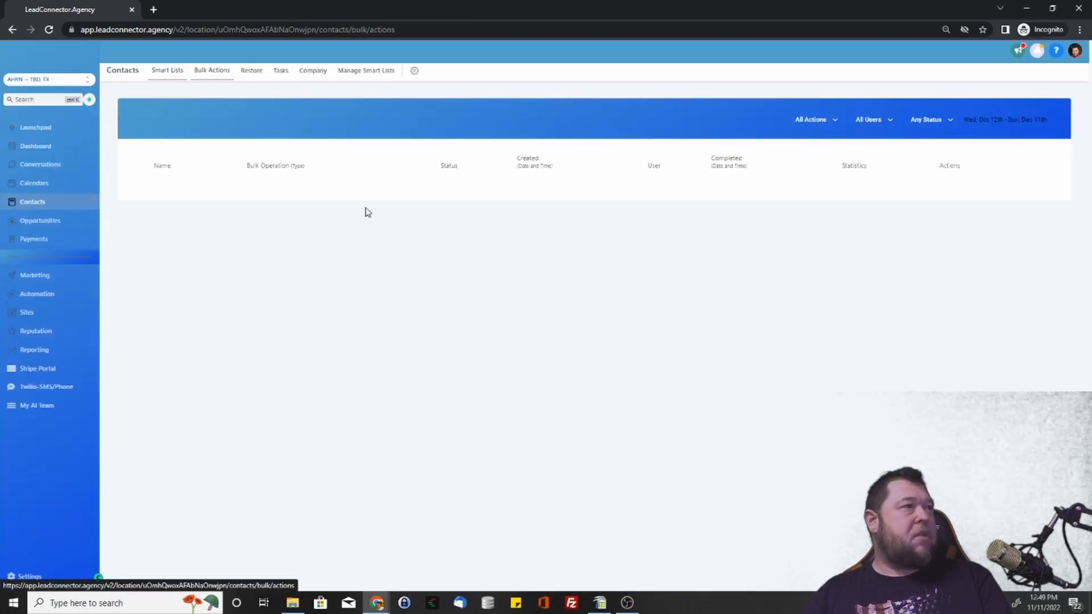
{"action": "left_click", "coordinate": [173, 69]}
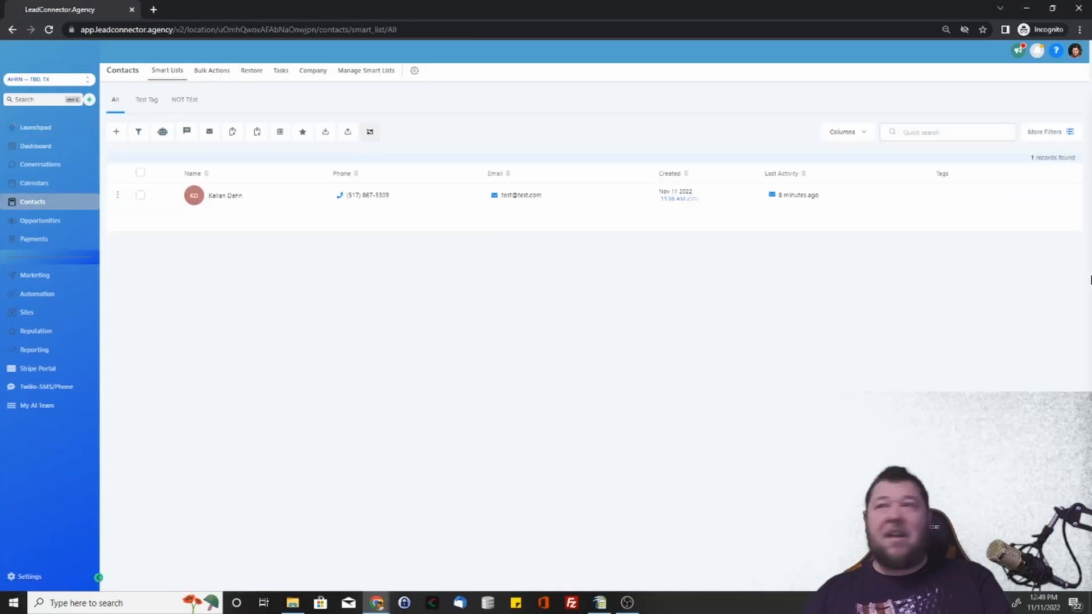